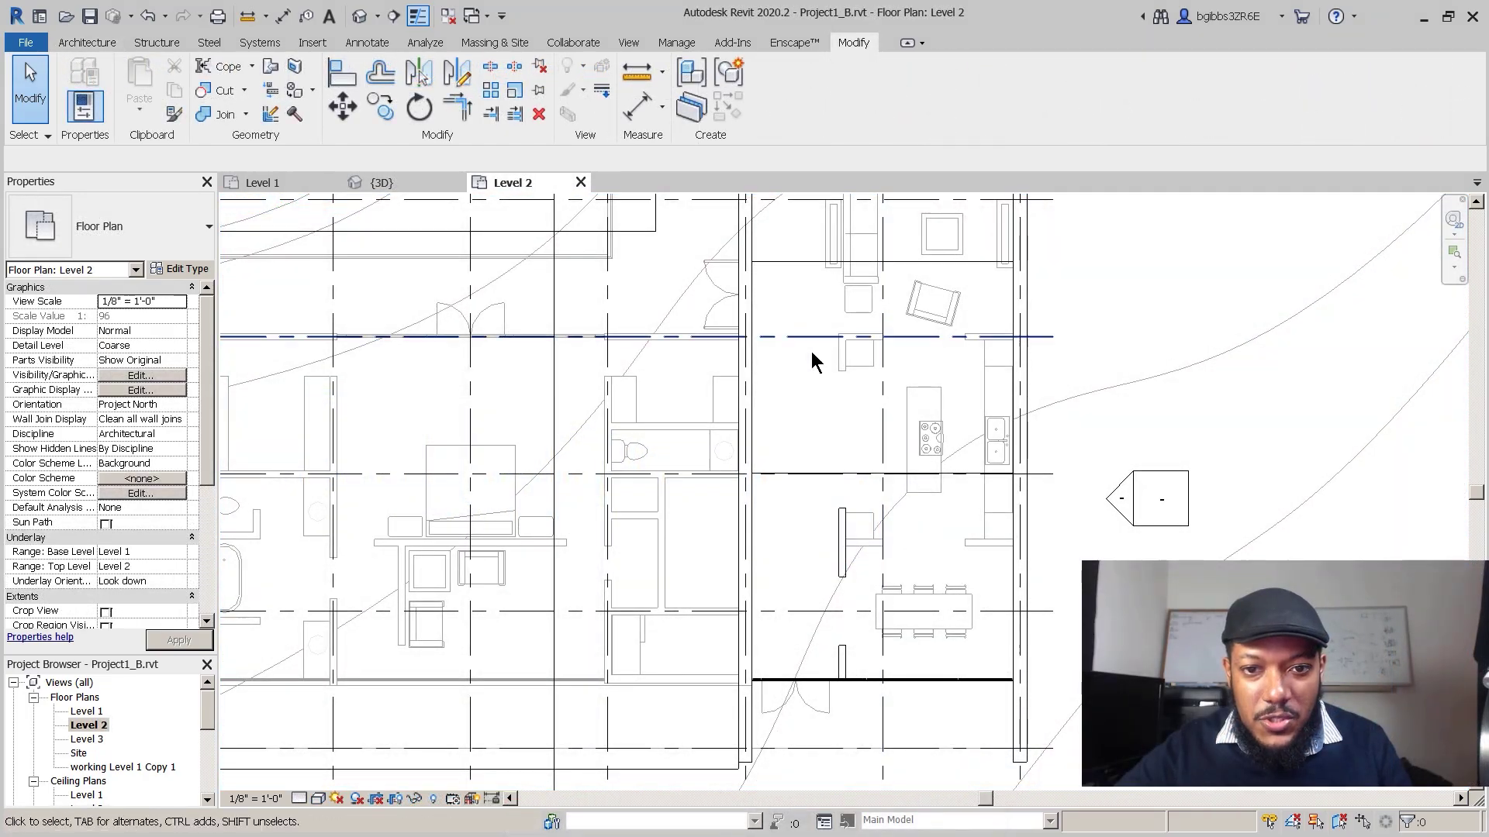
# Step: Draw a straight 3'-0" wide stair run with 18 risers along the inner face of the long wall beside the kitchen
pyautogui.moveTo(812, 352); pyautogui.dragTo(748, 376, button='middle')
pyautogui.scroll(-1, 785, 378)
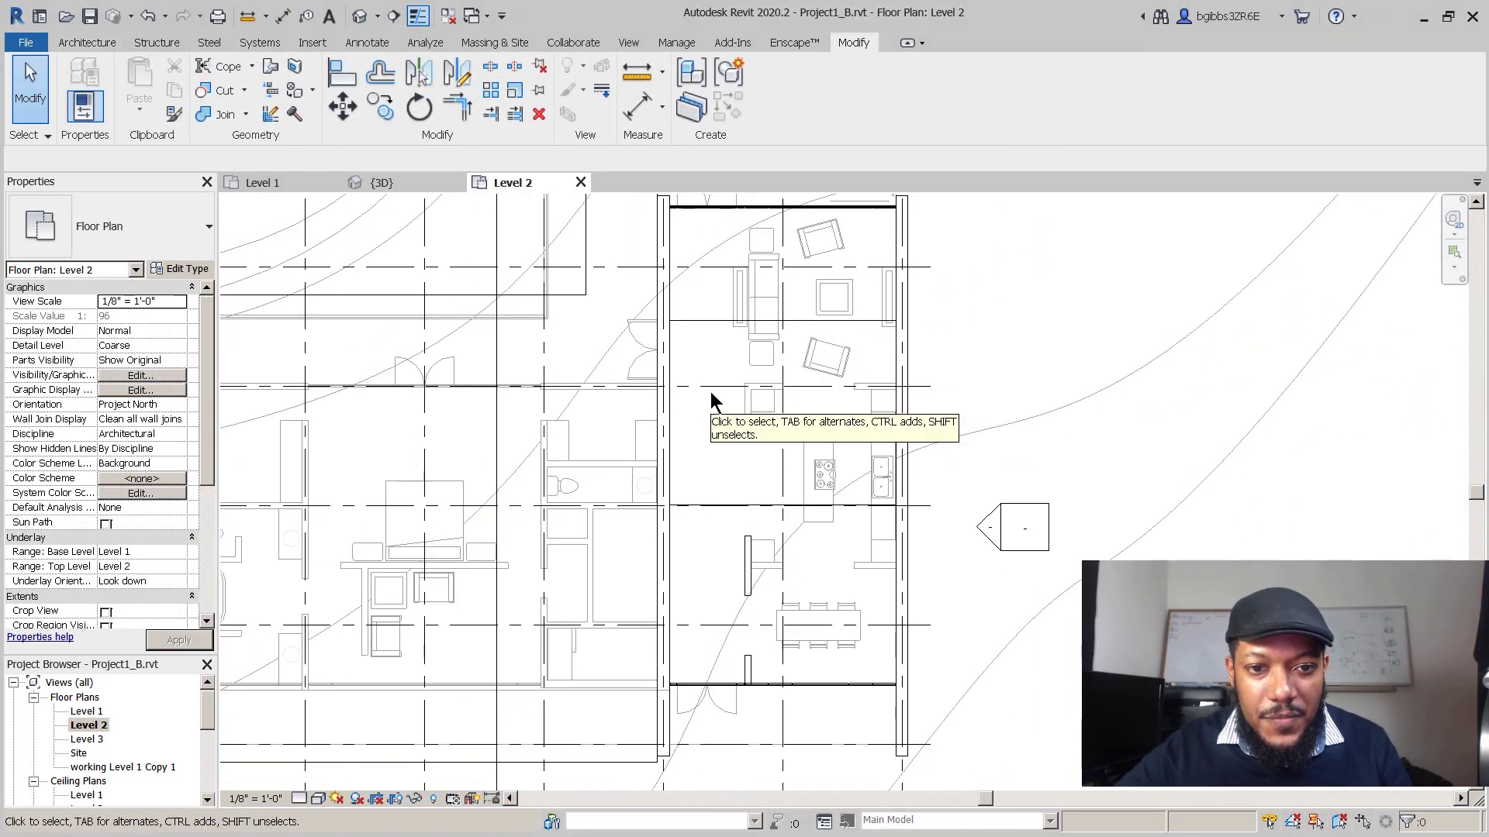
pyautogui.moveTo(783, 570); pyautogui.dragTo(764, 583, button='middle')
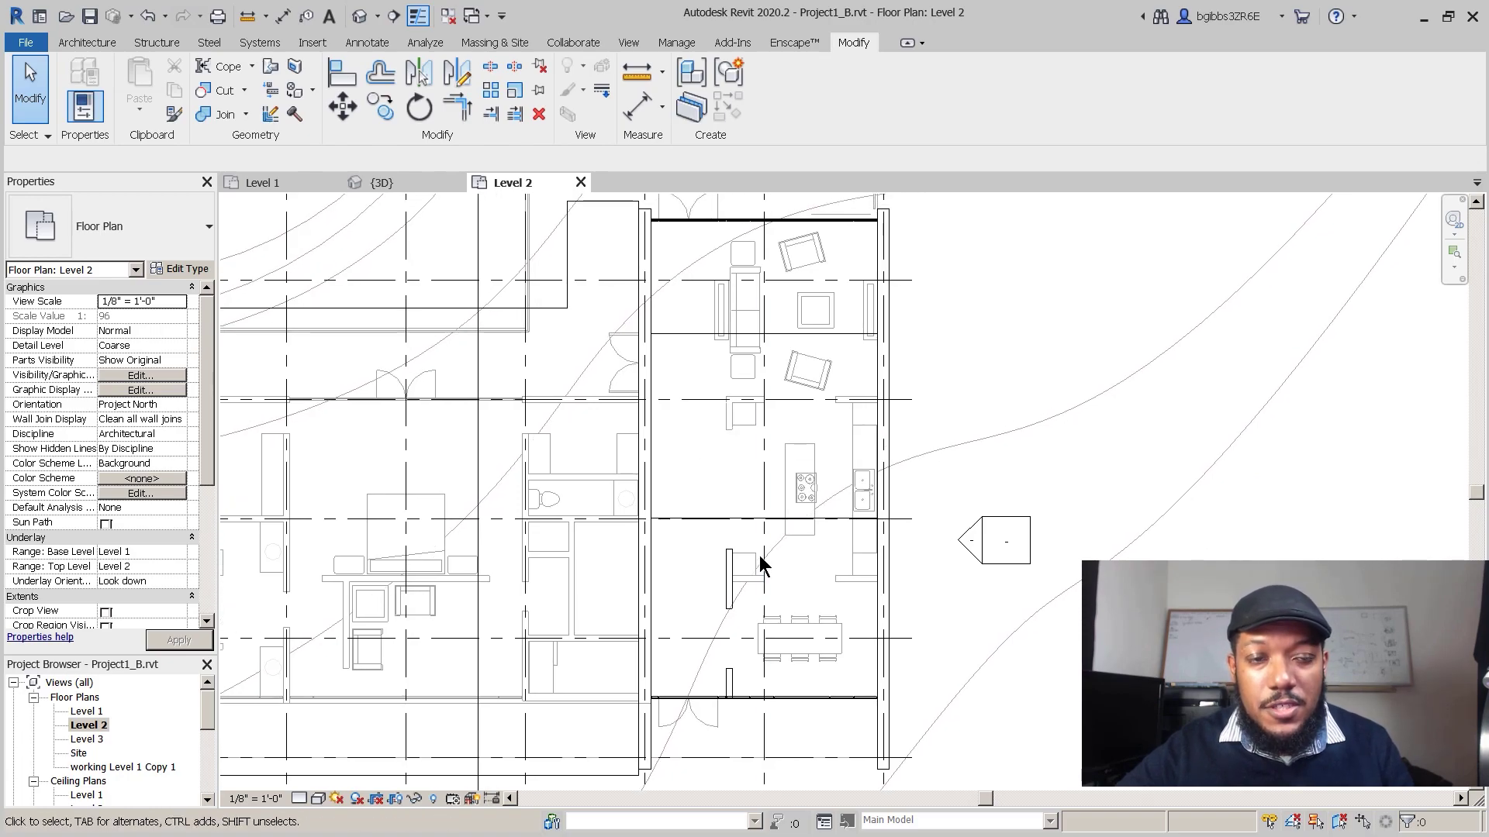
pyautogui.click(99, 44)
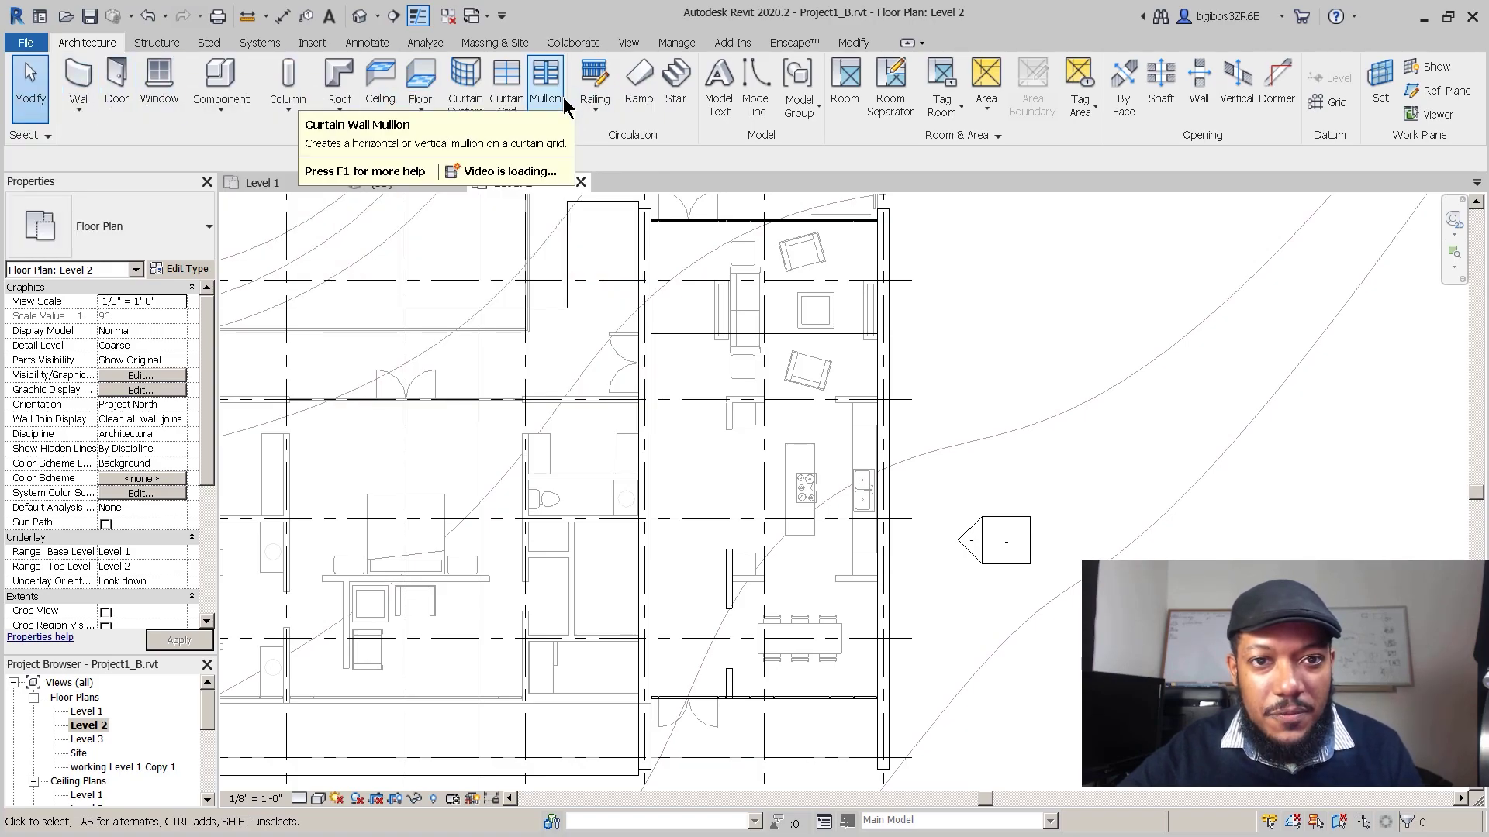
pyautogui.click(674, 92)
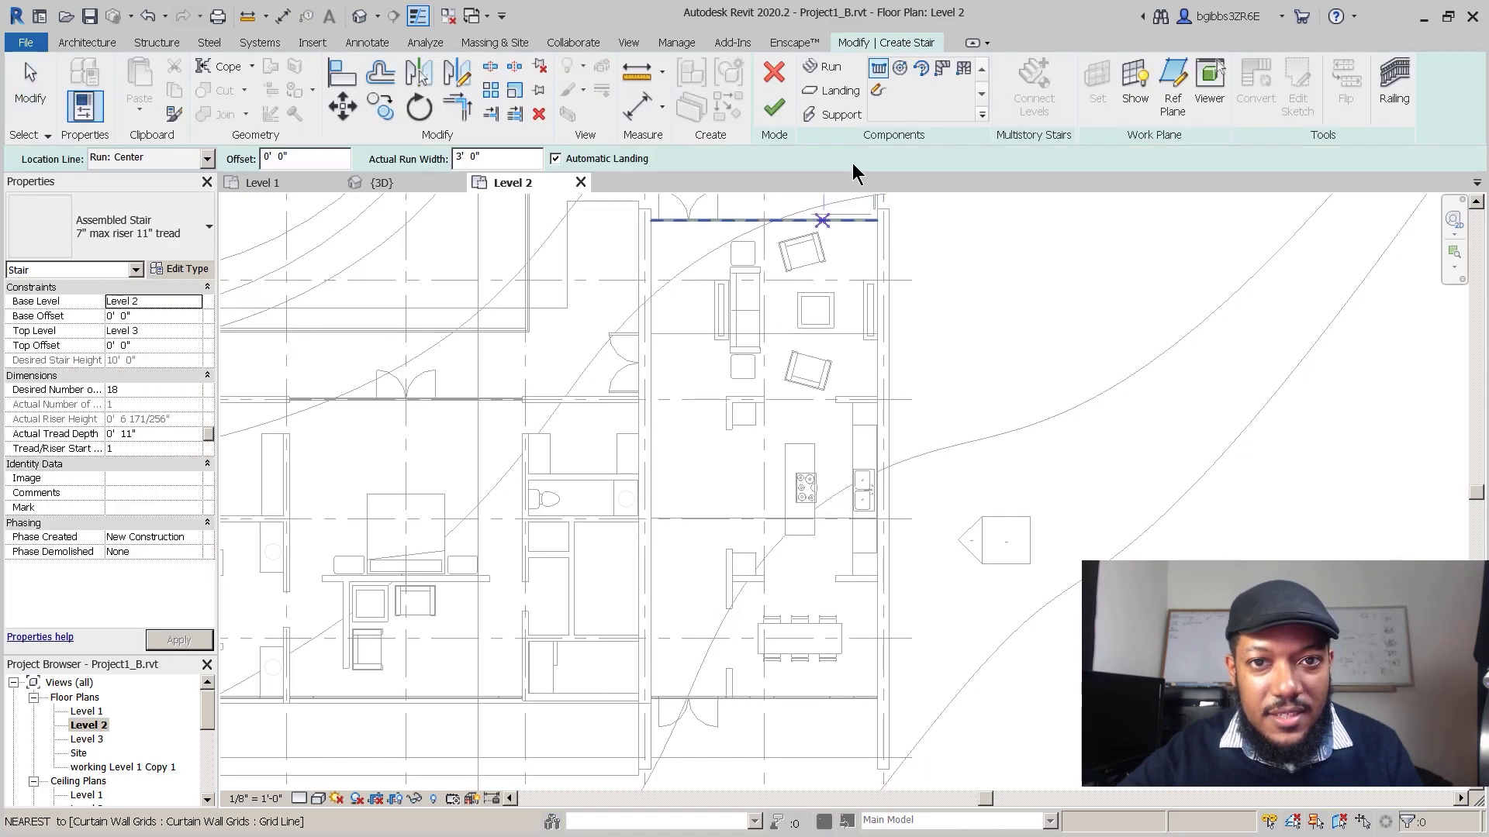
pyautogui.click(830, 68)
pyautogui.click(673, 570)
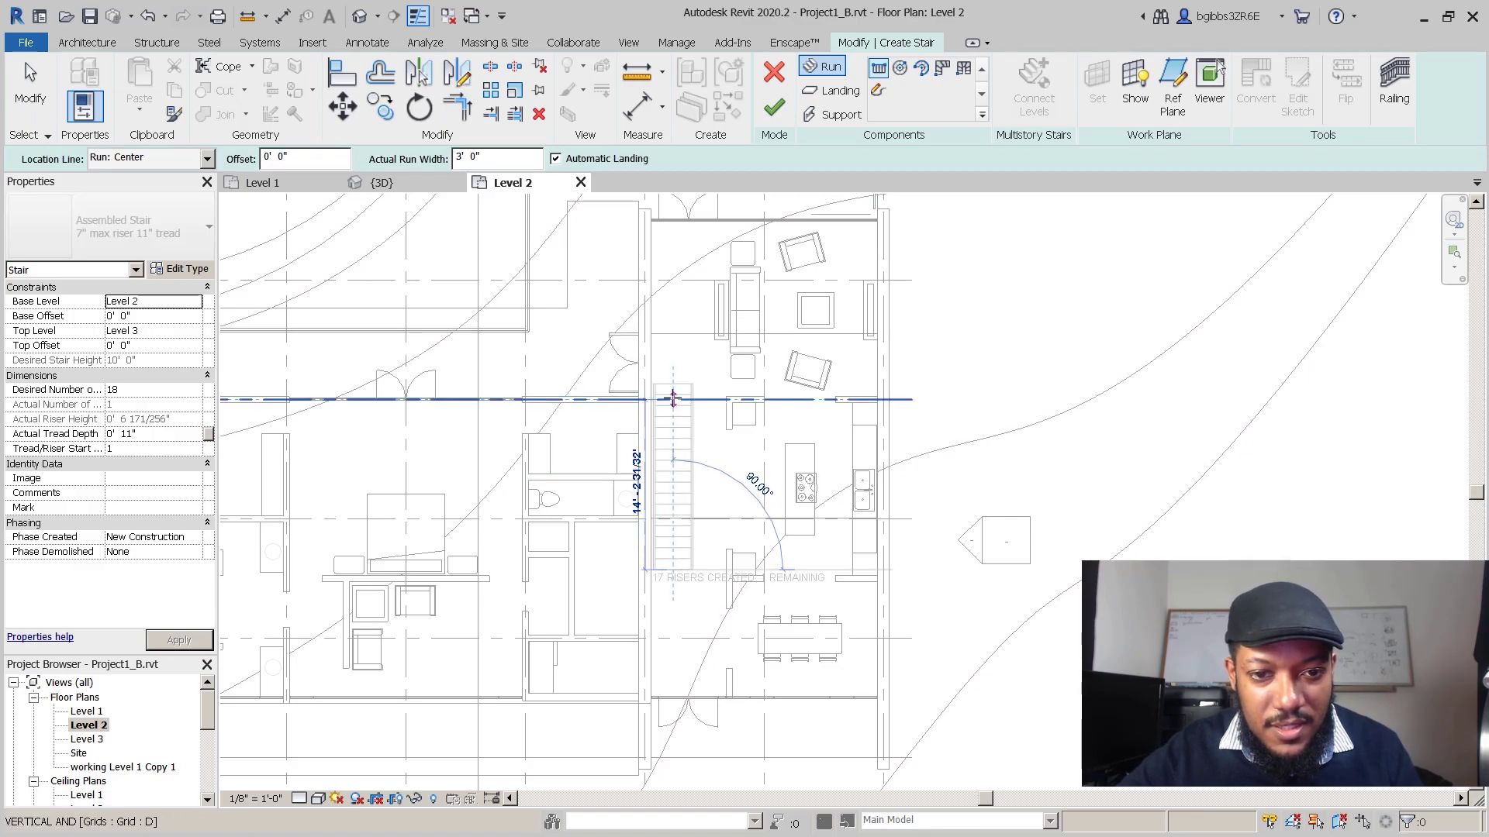
pyautogui.click(667, 396)
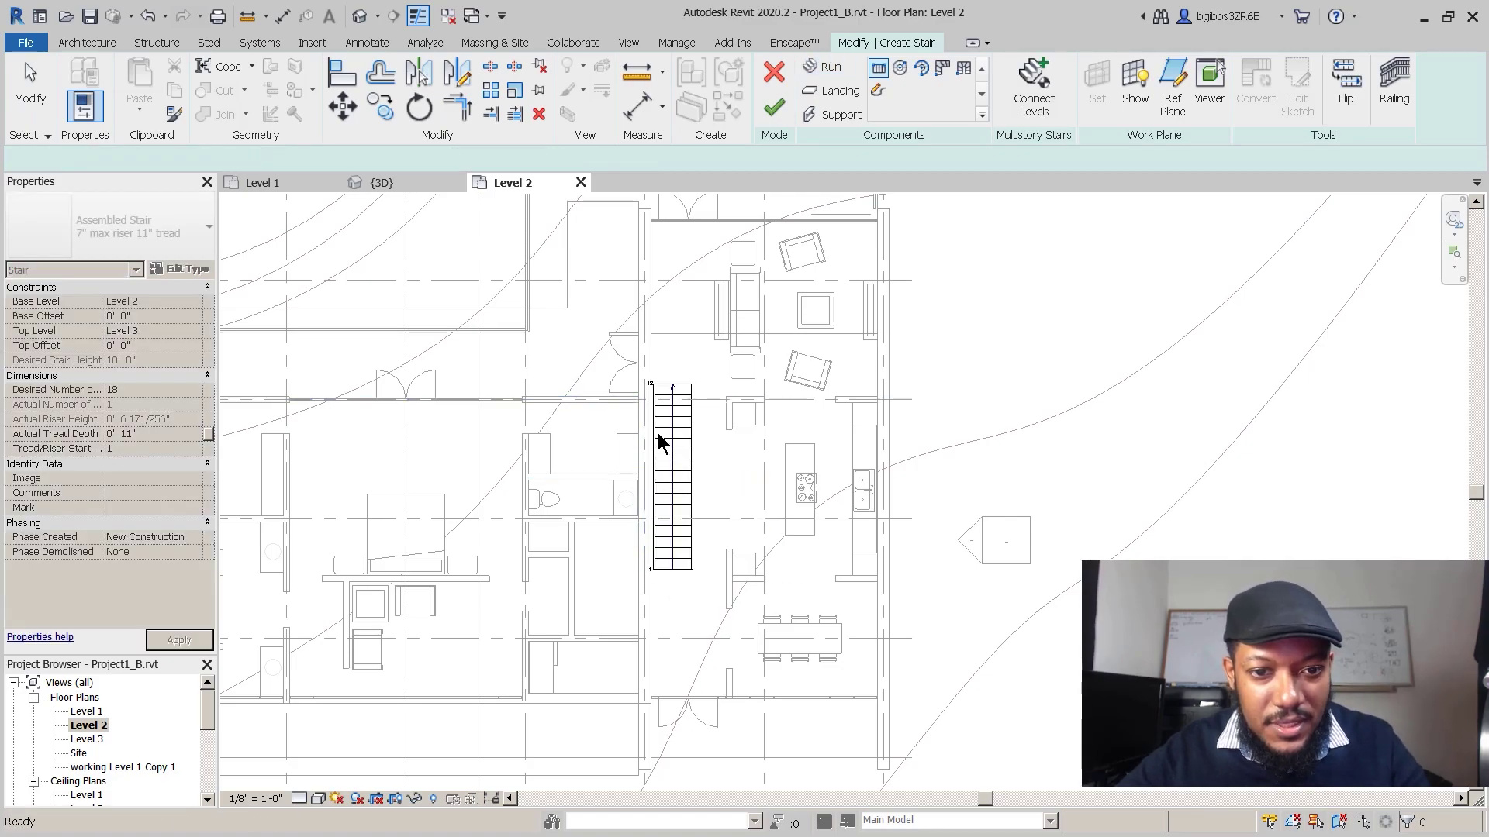
pyautogui.scroll(1, 664, 472)
pyautogui.press('Escape')
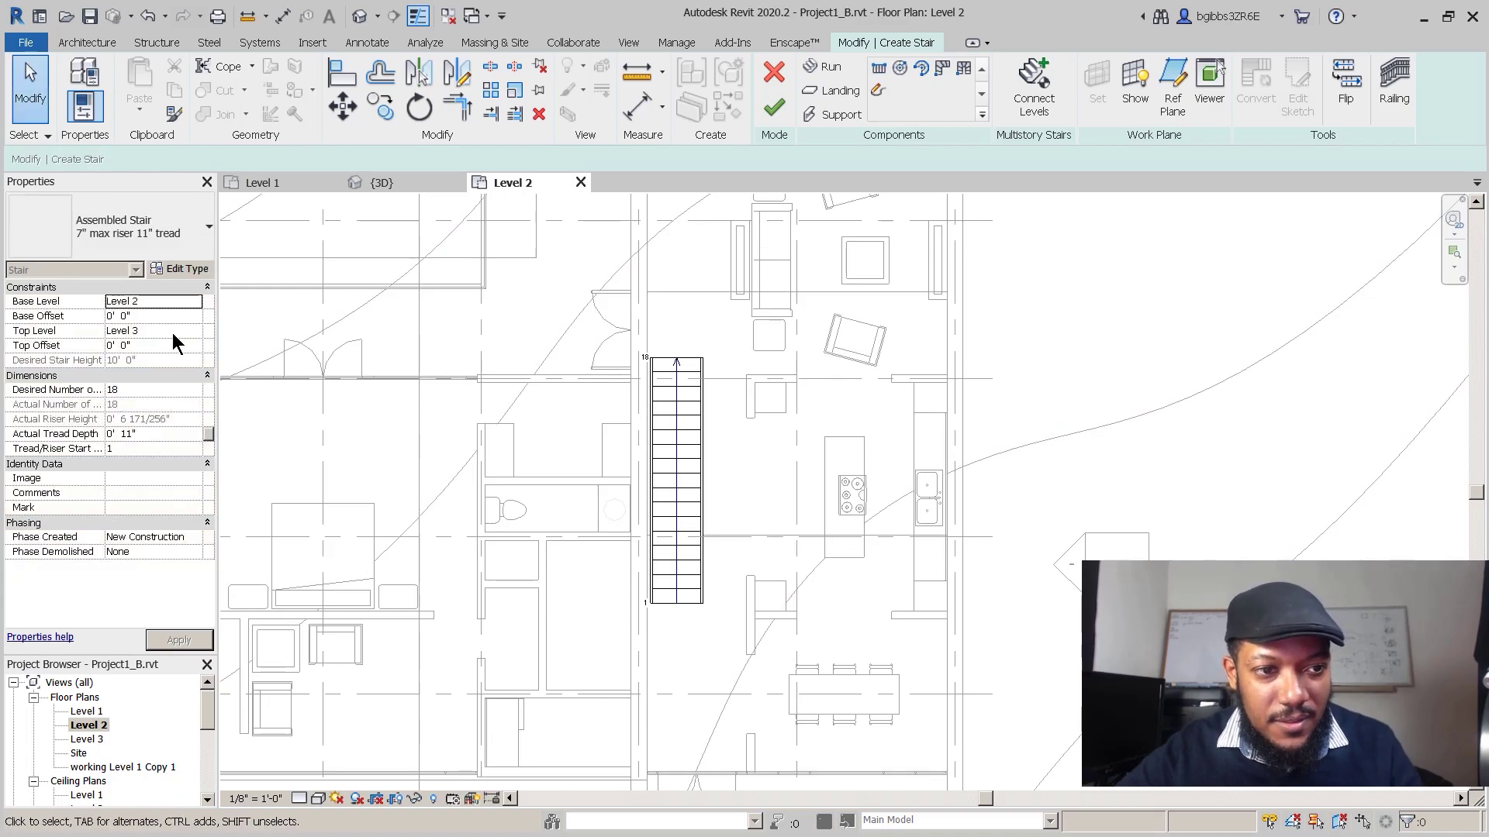
# Step: Set the stair's base level to Level 1 and its top level to Level 2, and finish the stair
pyautogui.click(187, 330)
pyautogui.click(197, 303)
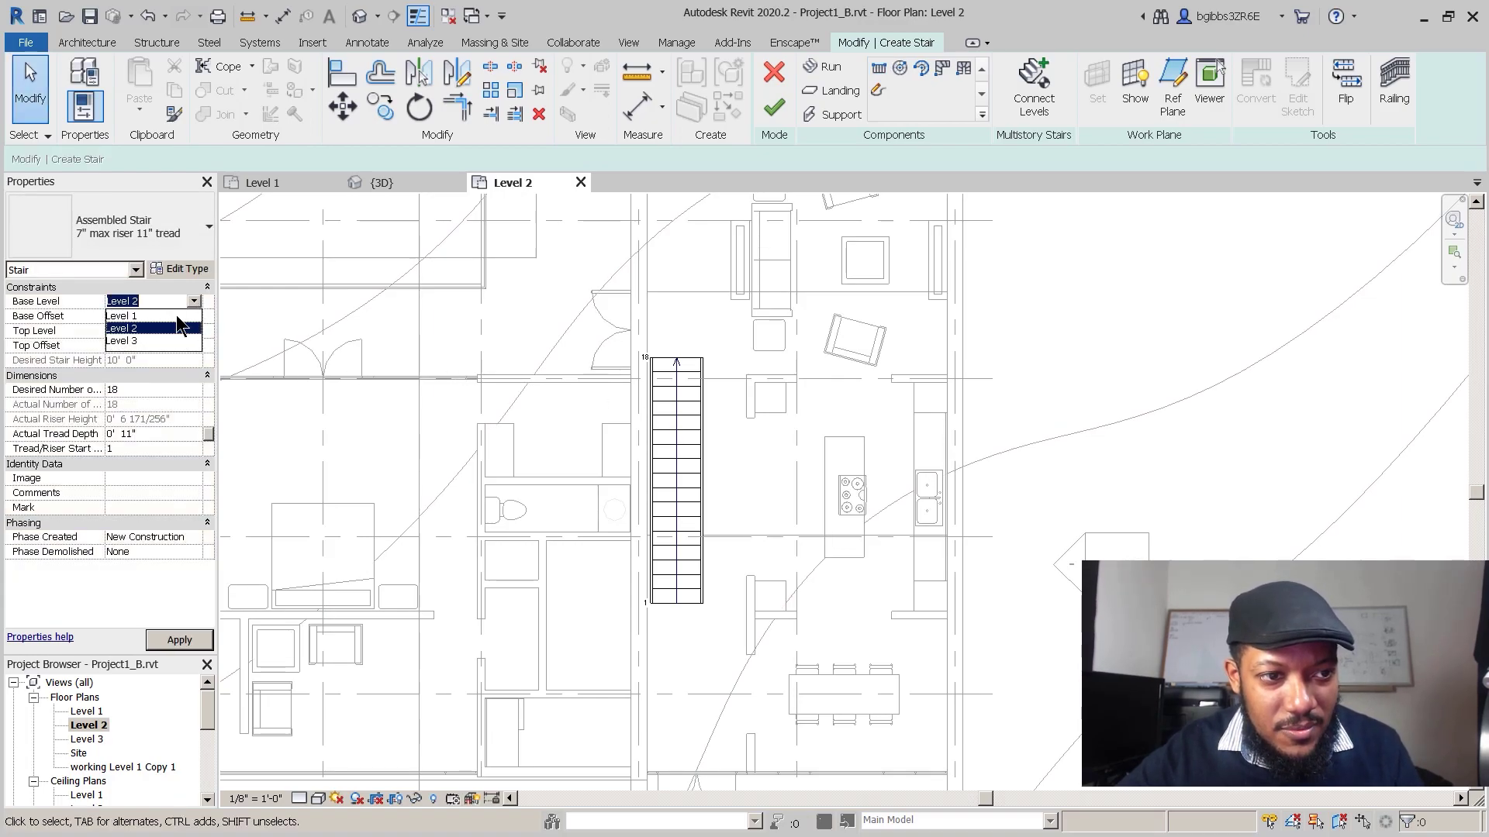
pyautogui.click(179, 316)
pyautogui.click(194, 331)
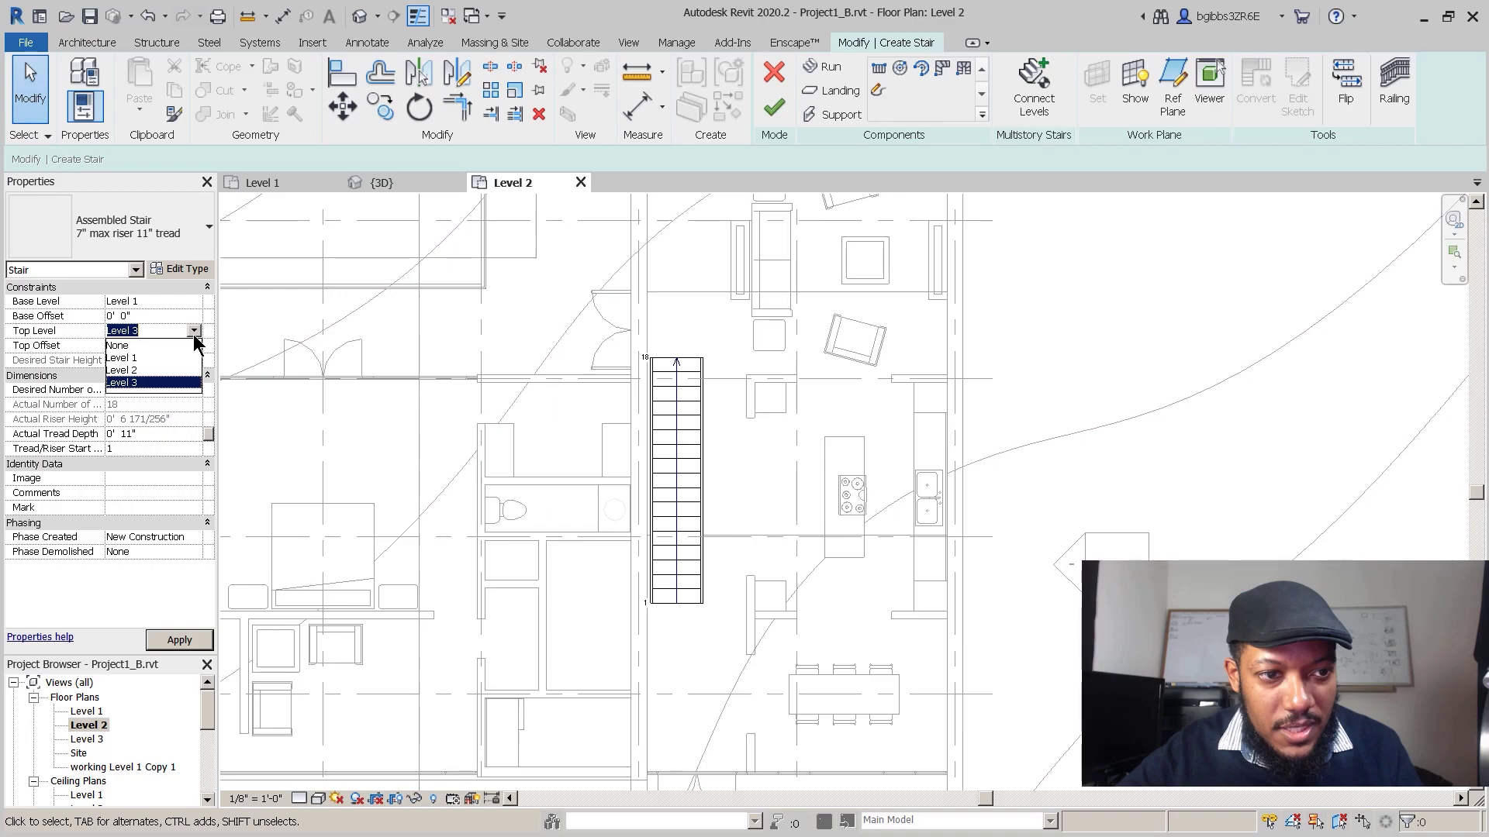
pyautogui.click(149, 370)
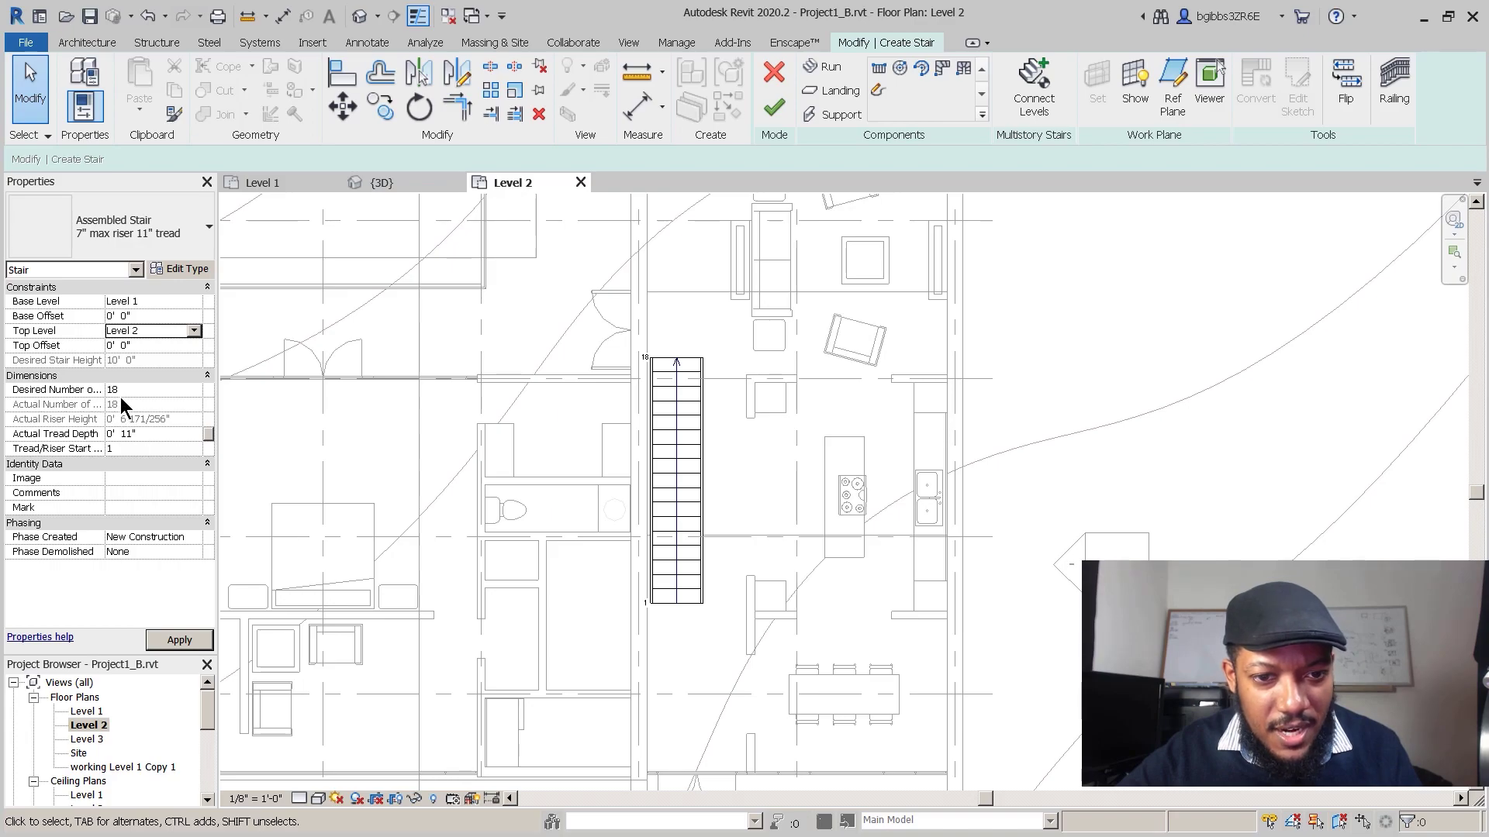
pyautogui.scroll(1, 681, 458)
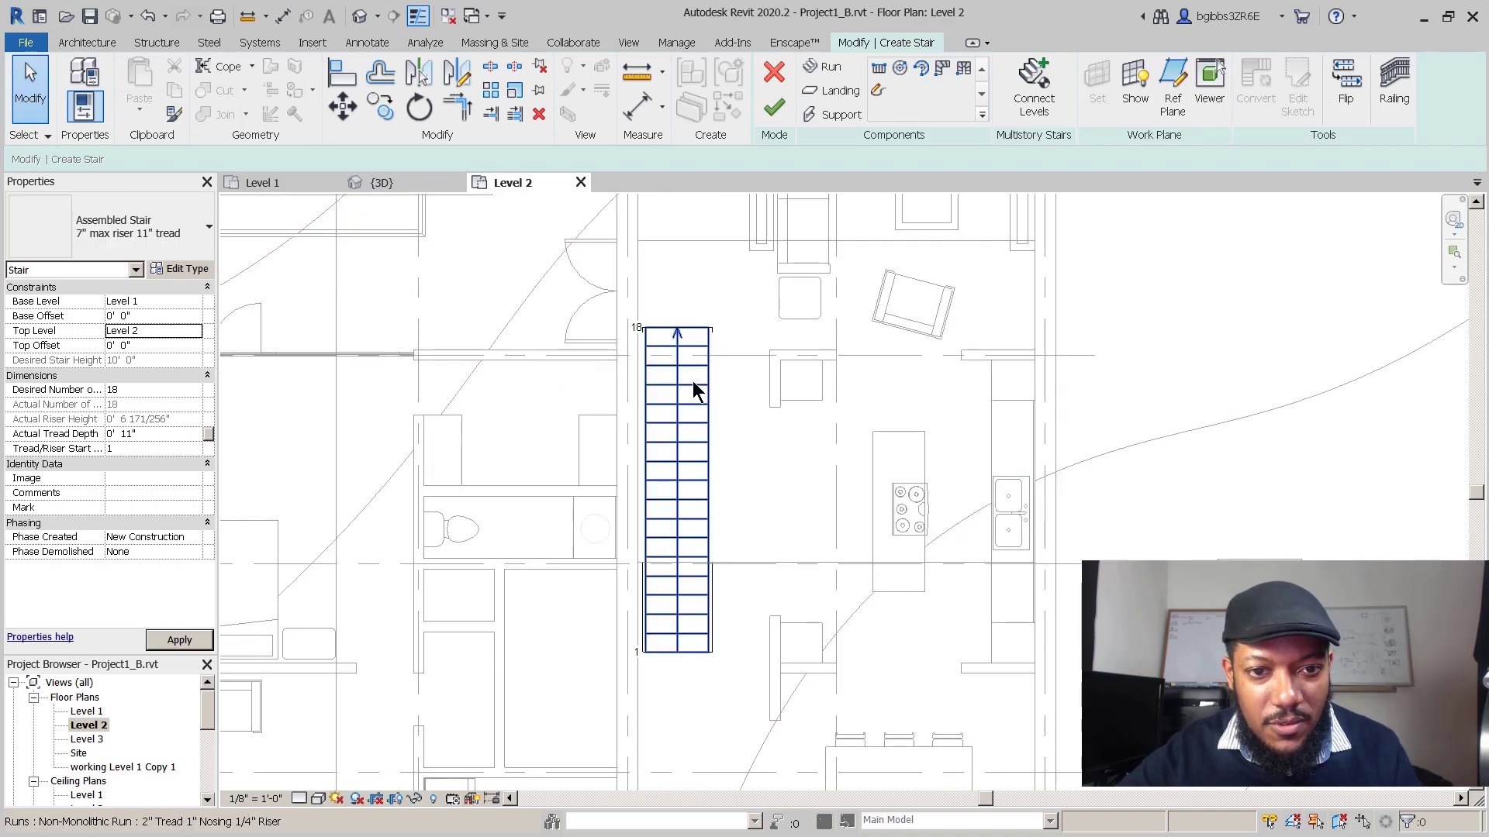
pyautogui.scroll(-2, 672, 438)
pyautogui.scroll(3, 721, 537)
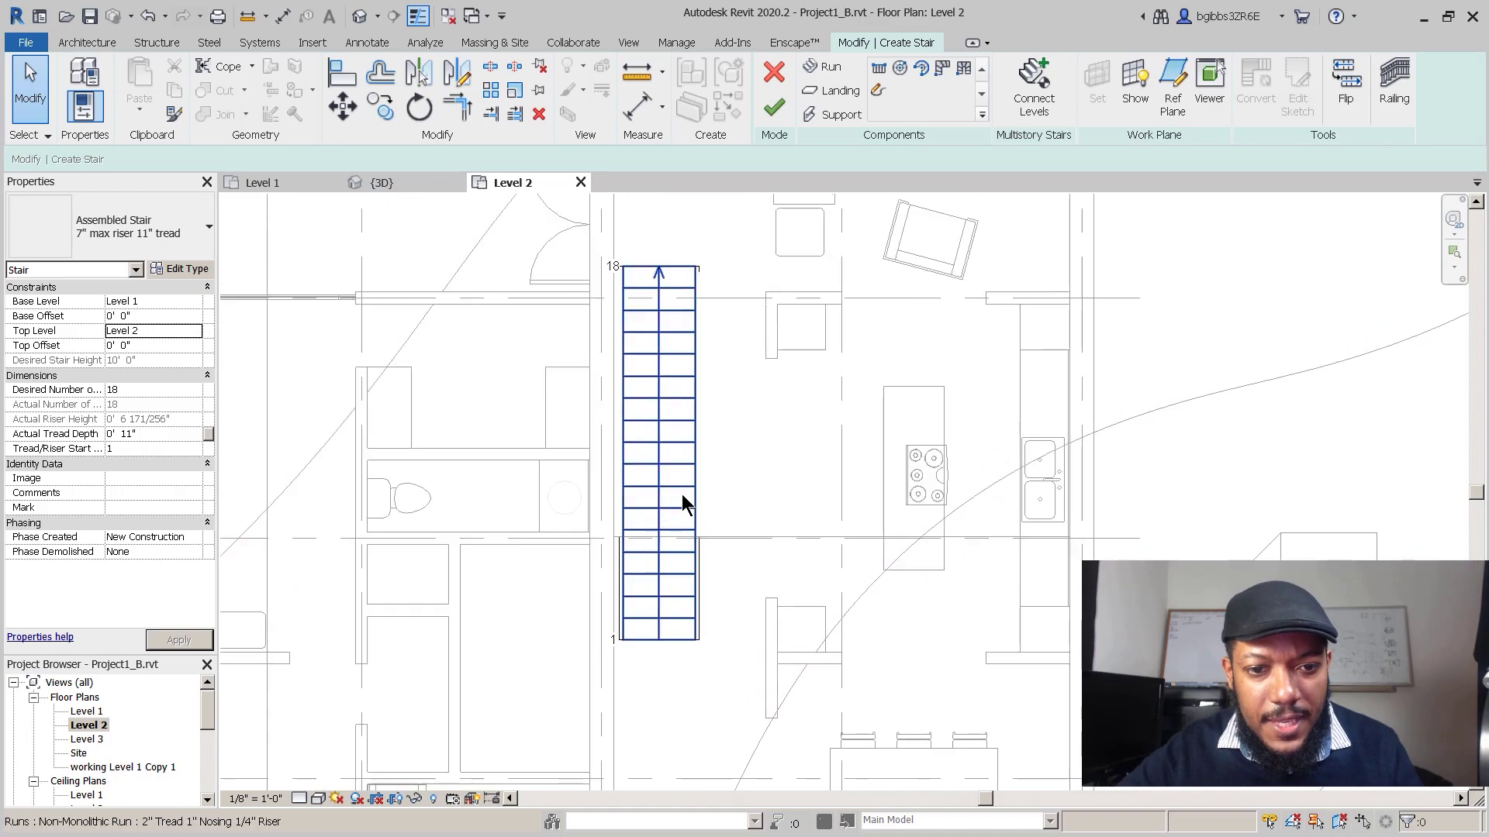
pyautogui.click(772, 112)
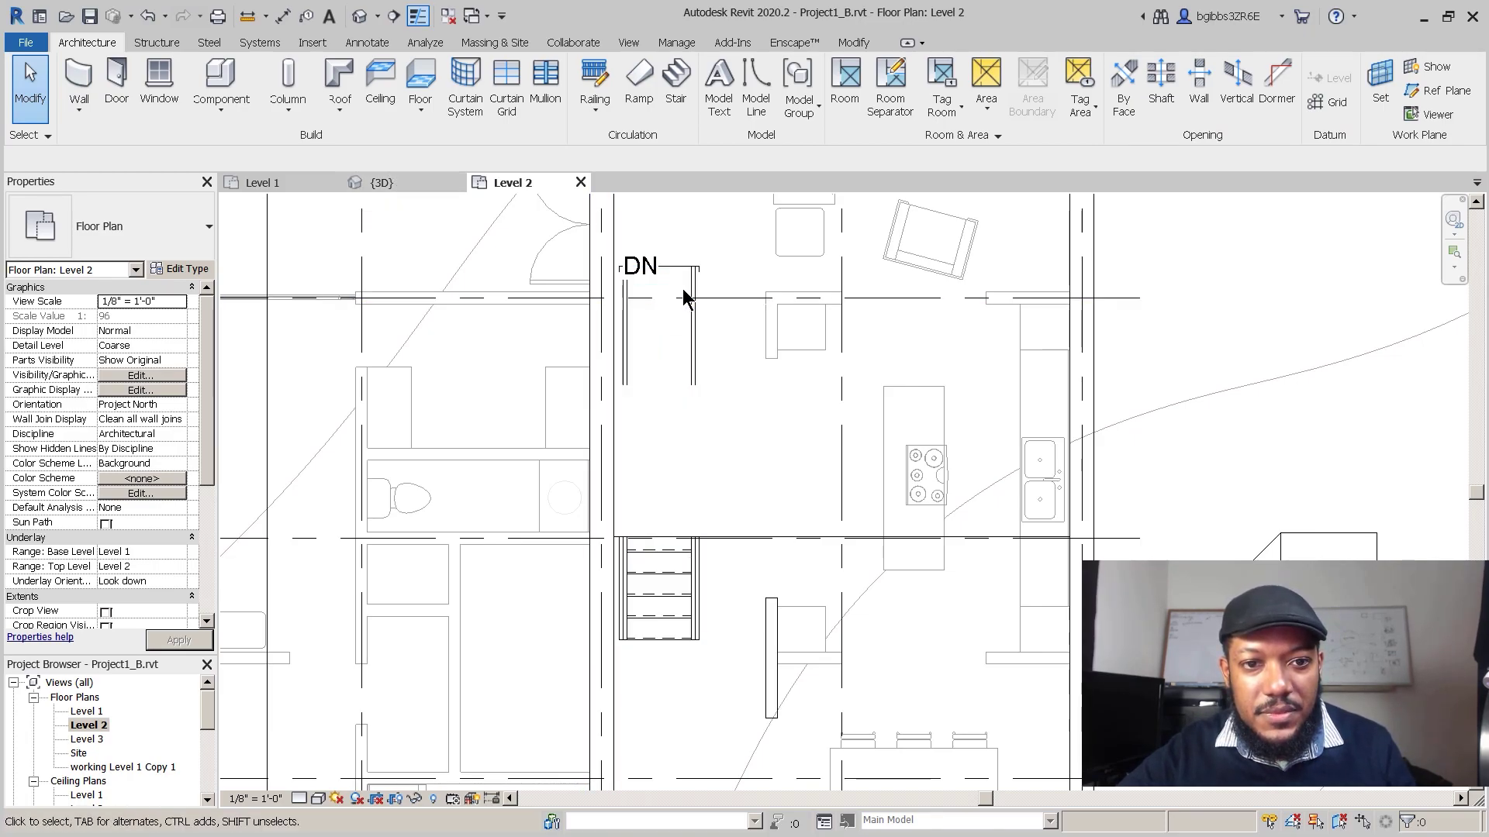
# Step: Show the house in the 3D view and temporarily hide the upper roof
pyautogui.click(413, 187)
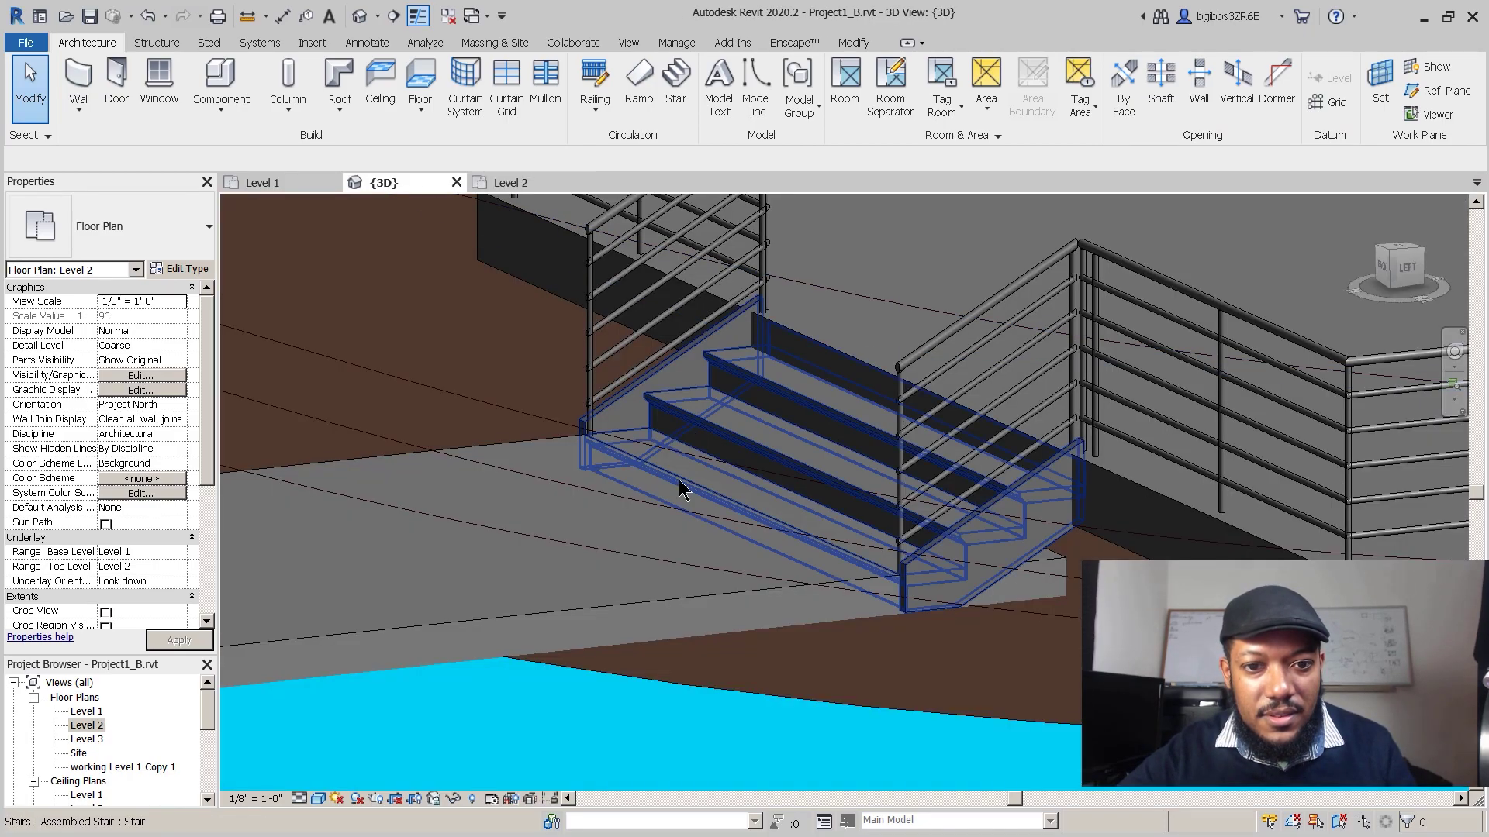
pyautogui.scroll(-6, 959, 454)
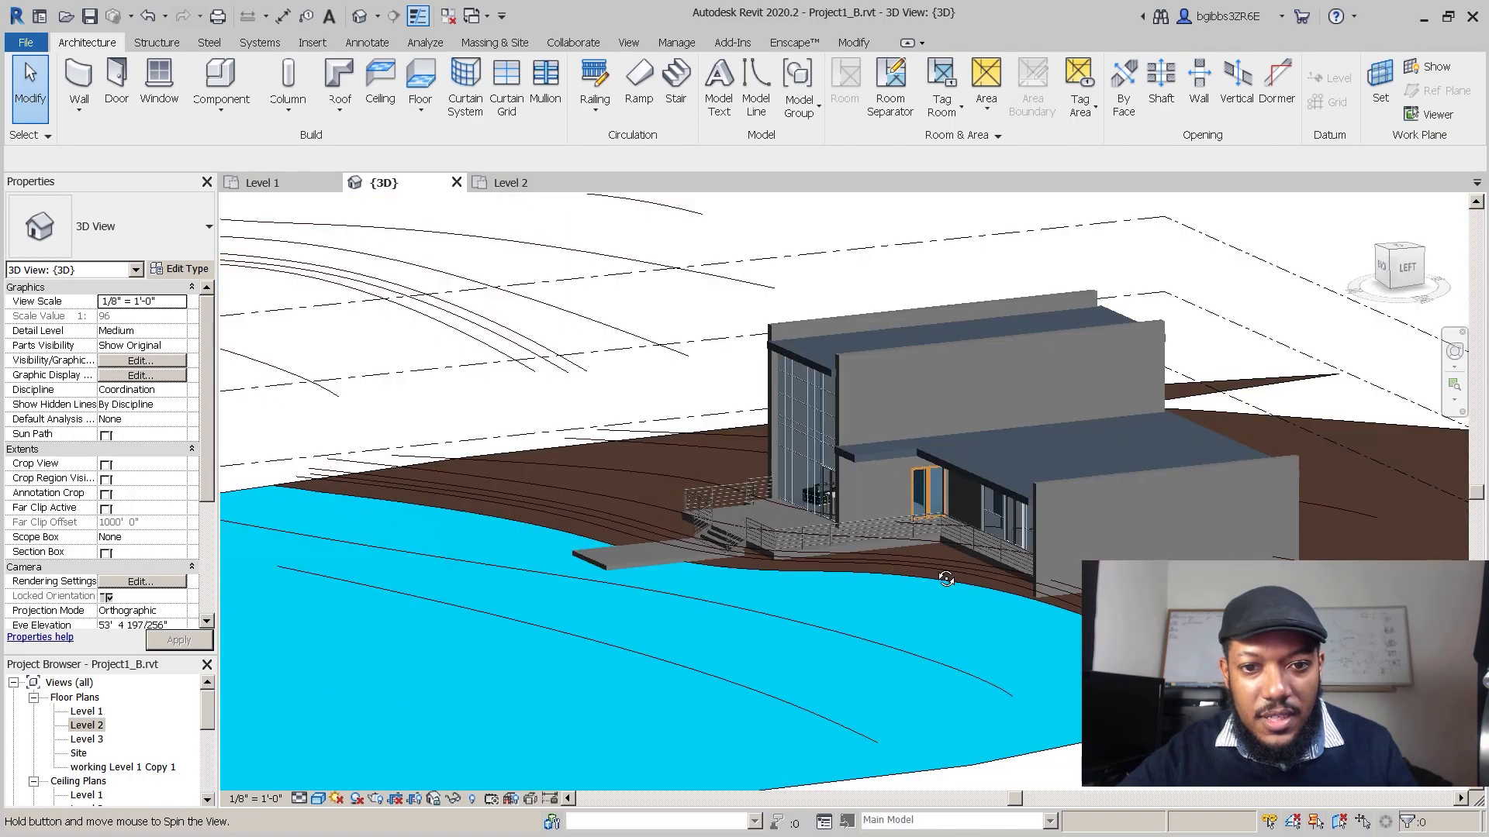
pyautogui.keyDown('shift'); pyautogui.moveTo(959, 454); pyautogui.dragTo(1153, 259, button='middle'); pyautogui.keyUp('shift')
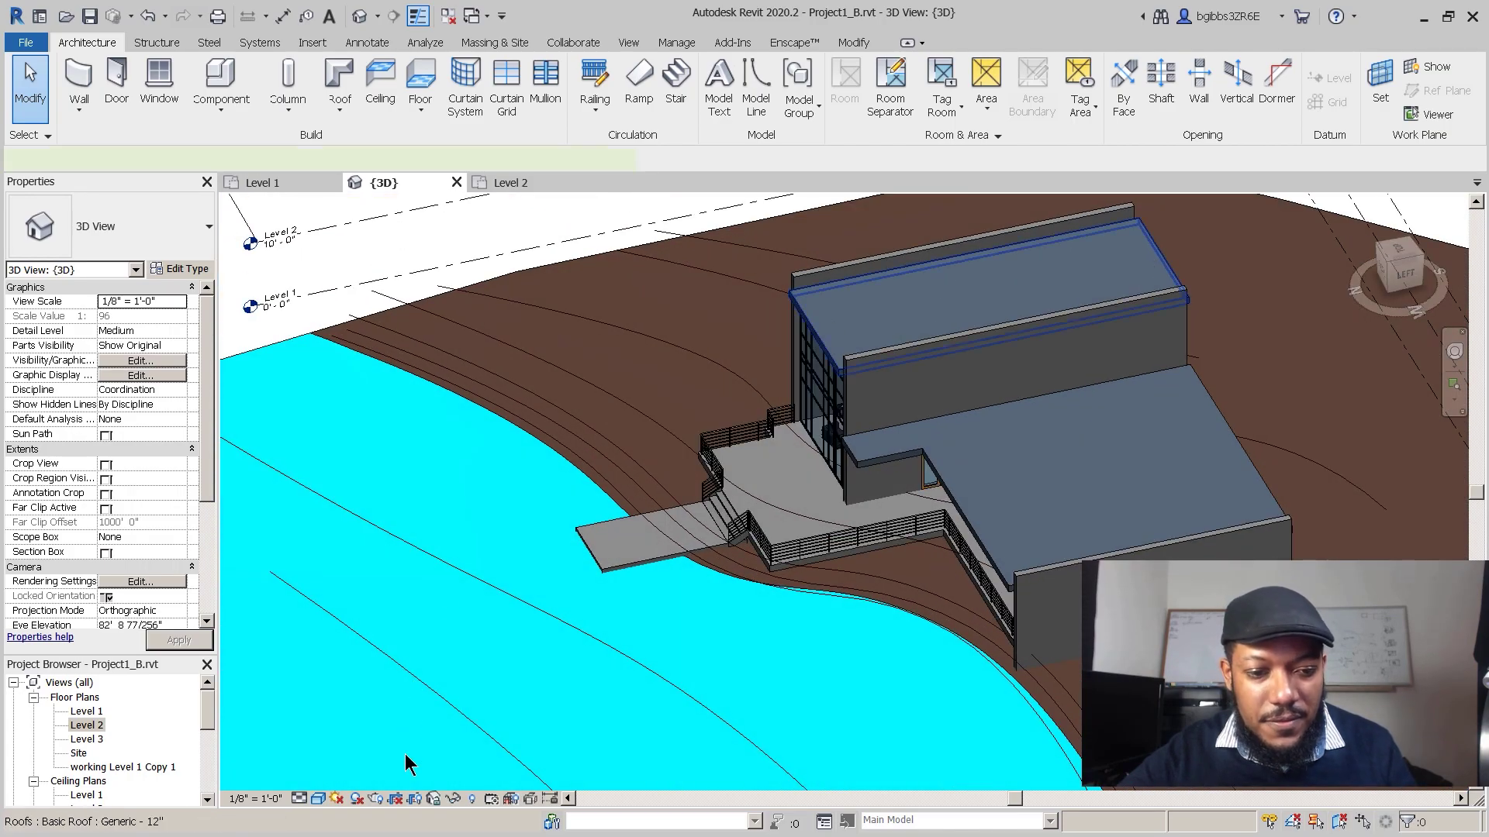
pyautogui.click(455, 801)
pyautogui.click(481, 757)
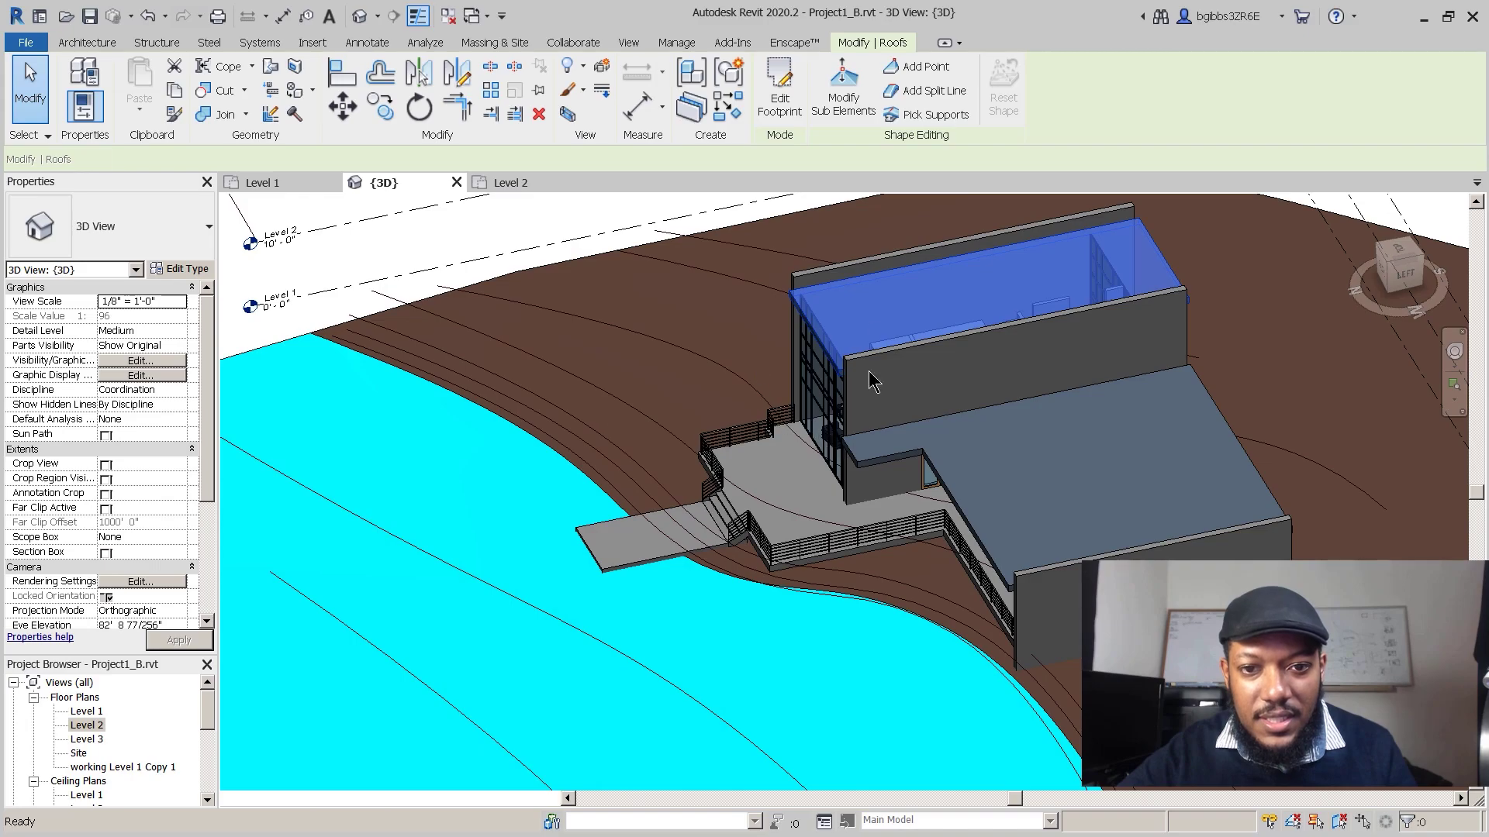
# Step: Select the upper floor slab above the new stair in 3D and open its boundary for editing in the Level 2 plan
pyautogui.keyDown('shift'); pyautogui.moveTo(1016, 419); pyautogui.dragTo(1240, 391, button='middle'); pyautogui.keyUp('shift')
pyautogui.moveTo(749, 397); pyautogui.dragTo(745, 498, button='middle')
pyautogui.scroll(3, 356, 515)
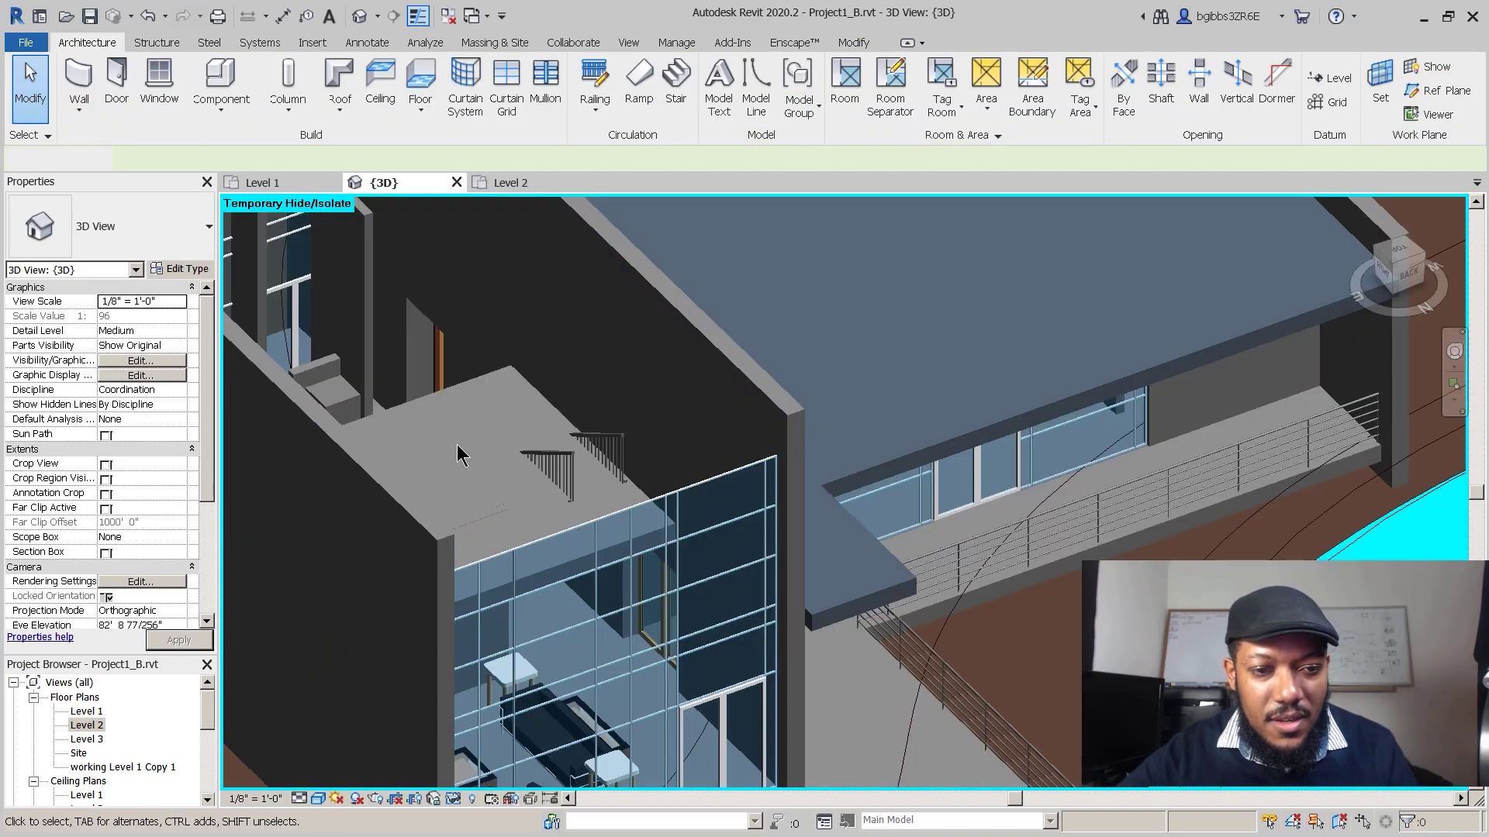
pyautogui.scroll(2, 461, 444)
pyautogui.keyDown('shift'); pyautogui.moveTo(659, 521); pyautogui.dragTo(577, 544, button='middle'); pyautogui.keyUp('shift')
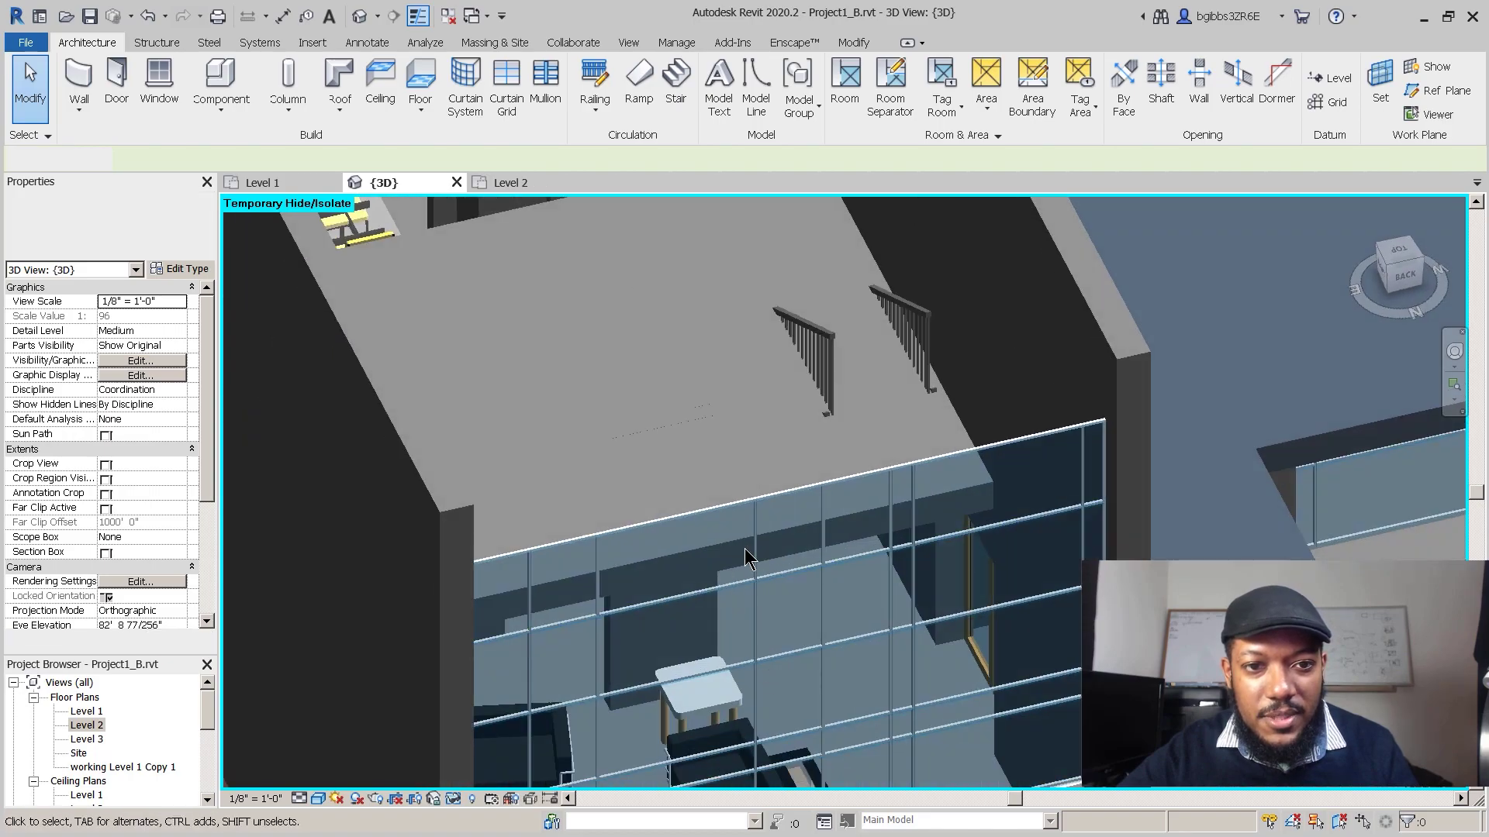
pyautogui.scroll(-1, 728, 496)
pyautogui.scroll(-2, 729, 503)
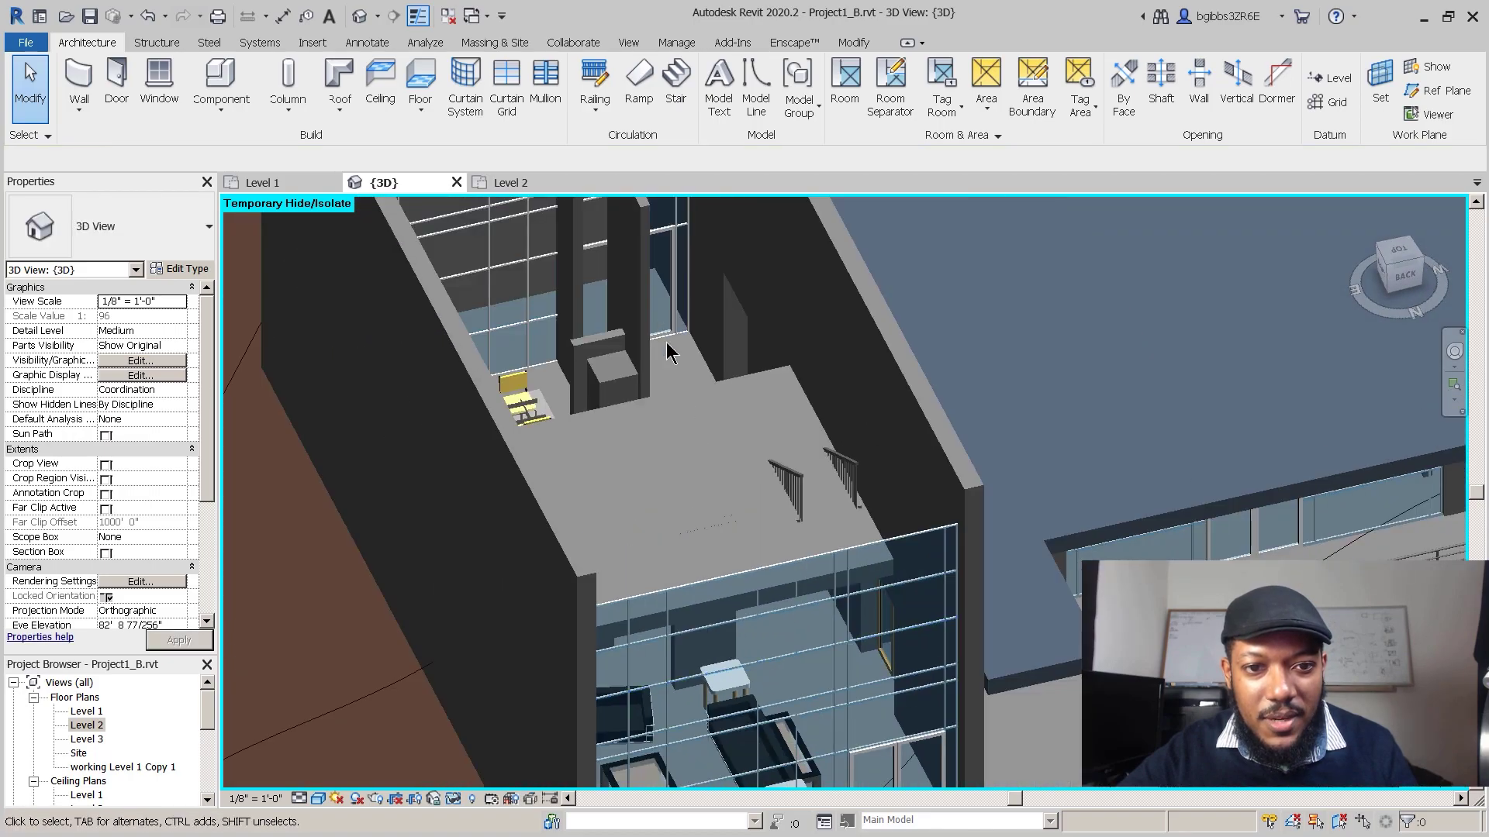
pyautogui.click(558, 217)
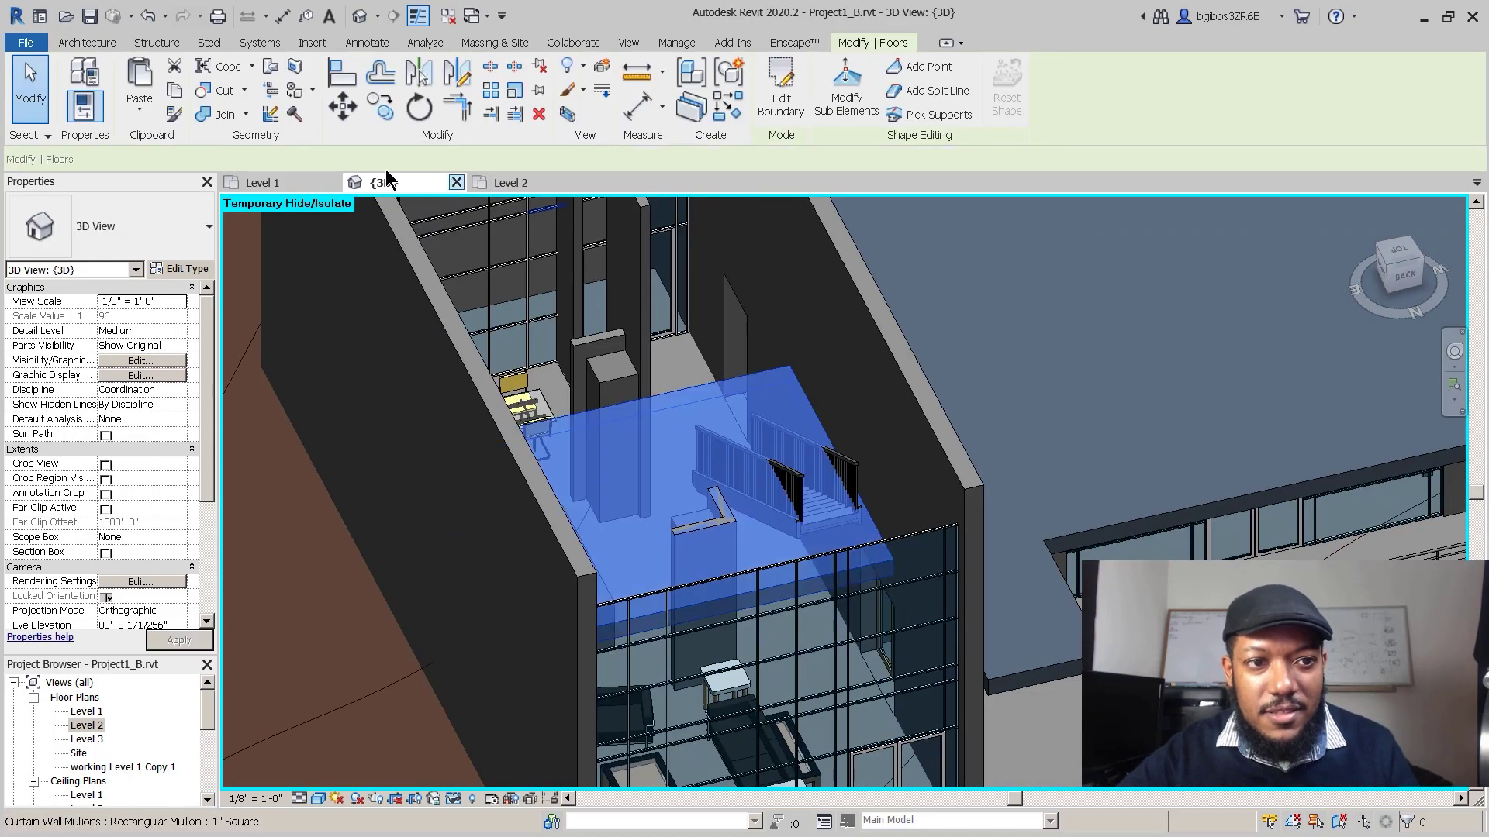
pyautogui.click(524, 190)
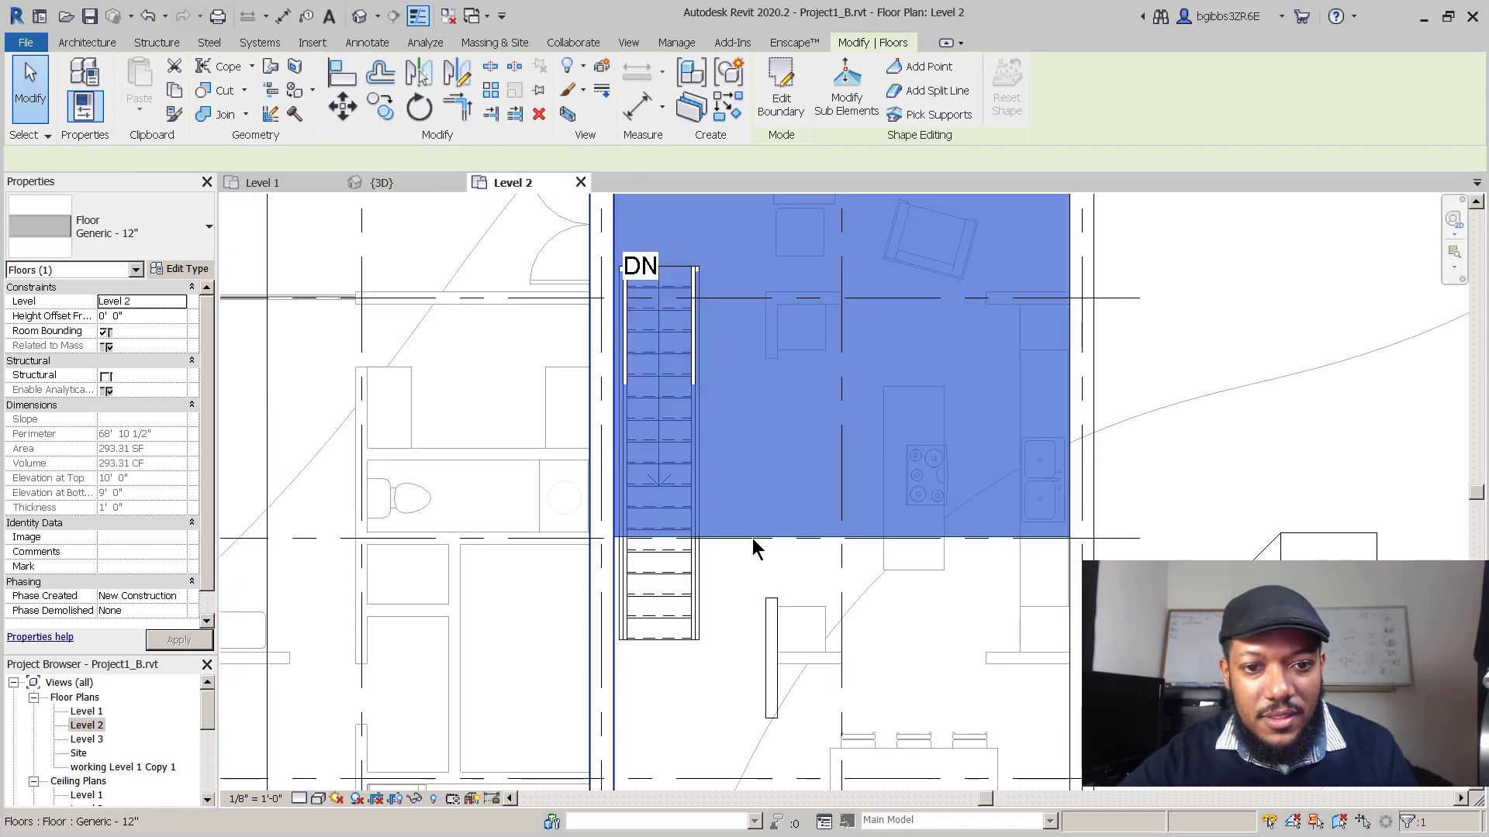
pyautogui.scroll(-2, 779, 628)
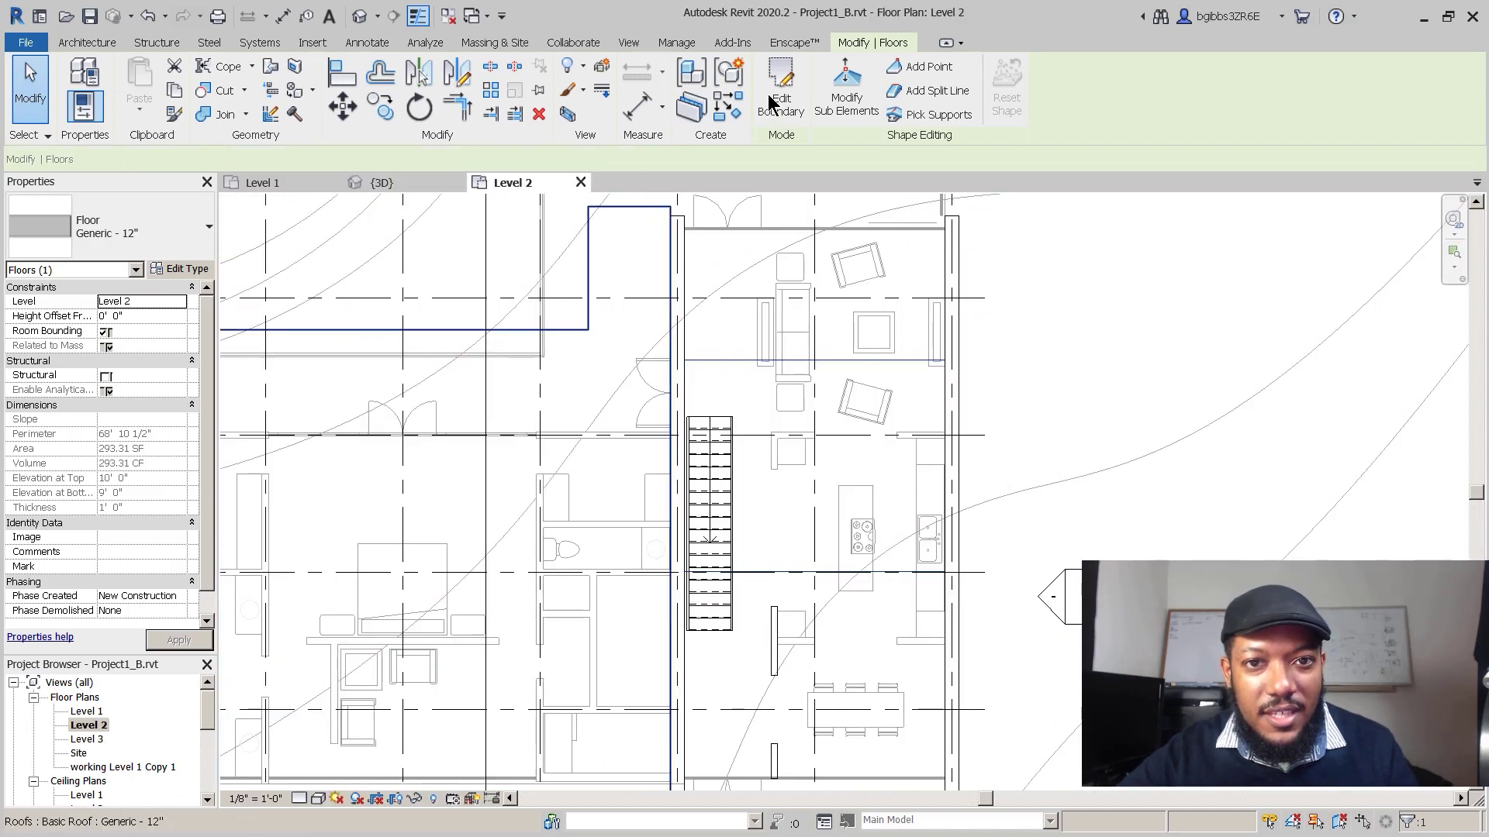
pyautogui.doubleClick(733, 545)
pyautogui.scroll(3, 727, 415)
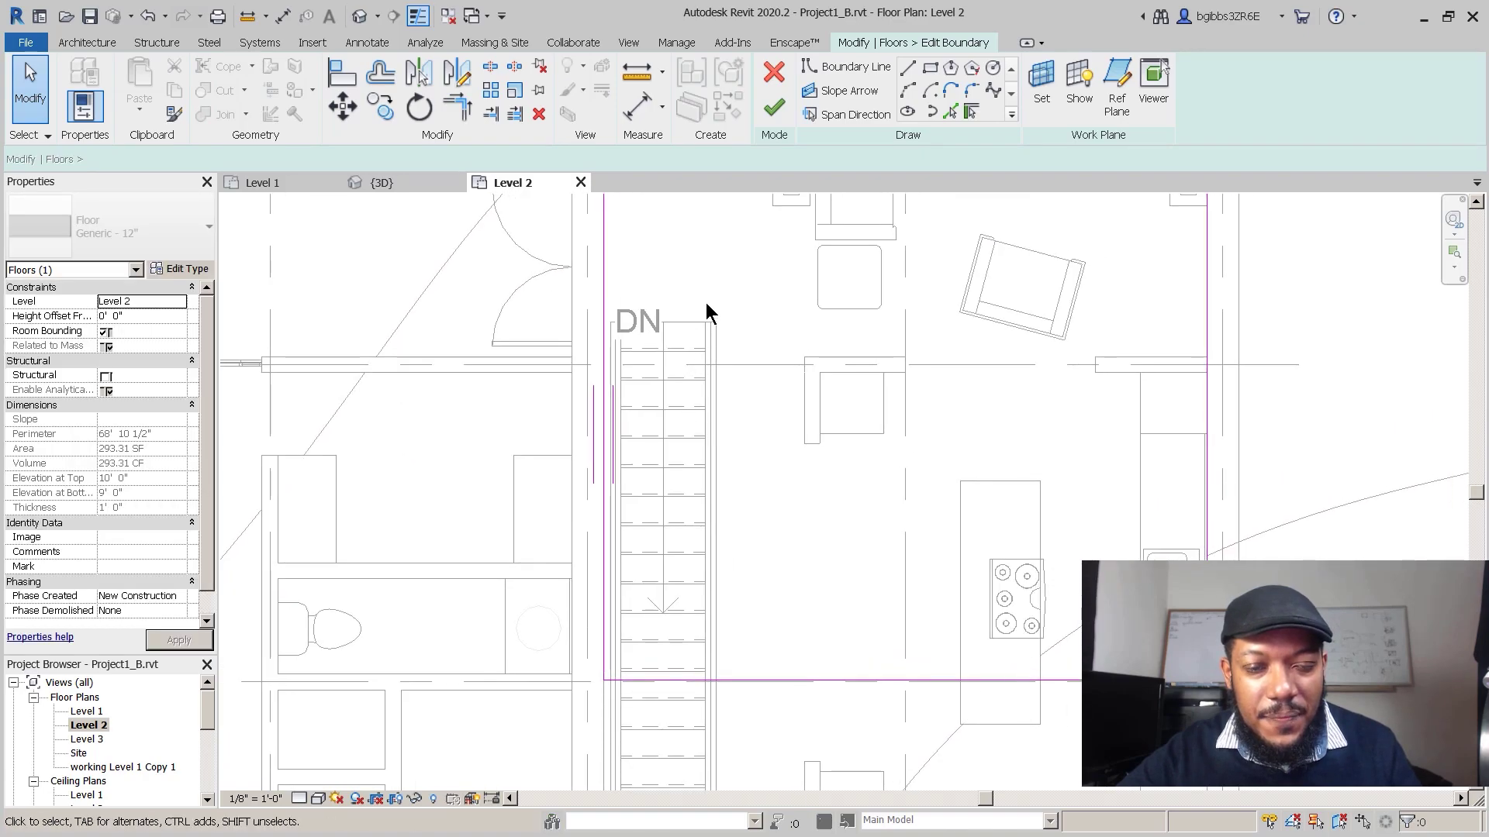
# Step: Draw floor boundary lines about 3'-3" across the stair's upper end and down its kitchen side past the slab edge
pyautogui.click(912, 68)
pyautogui.scroll(2, 639, 341)
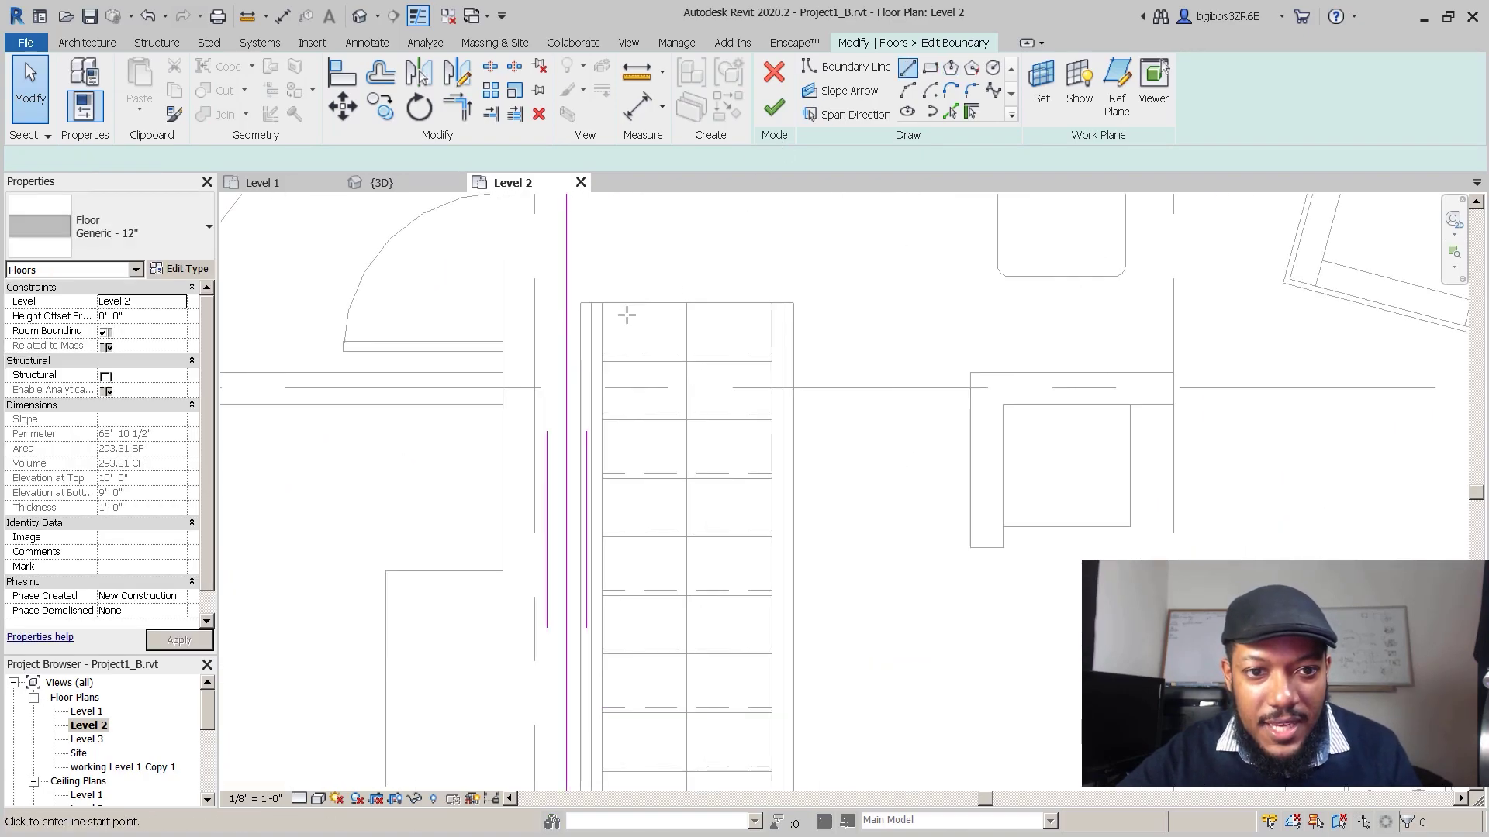
pyautogui.click(580, 302)
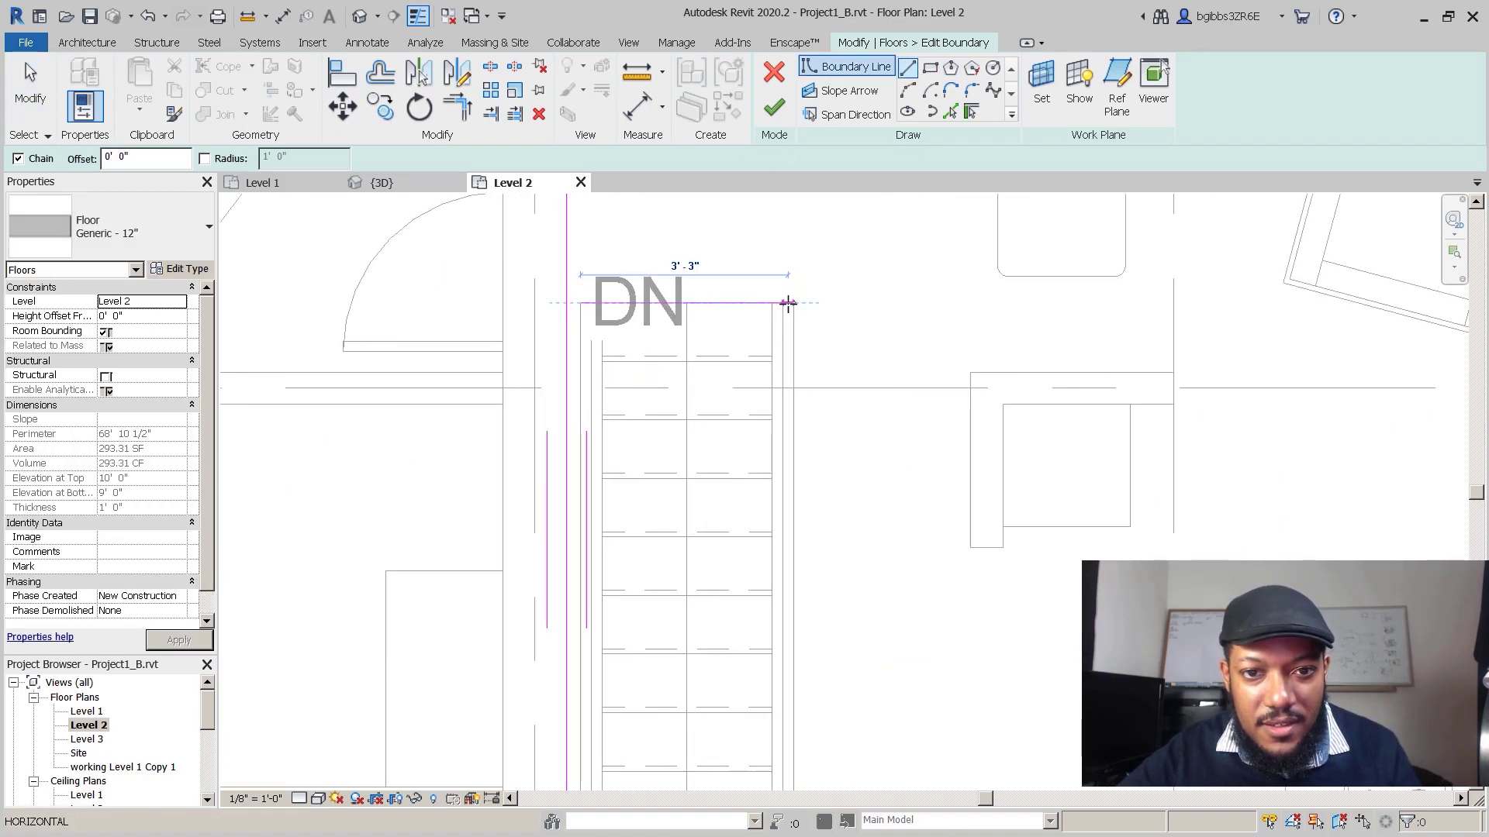
pyautogui.click(789, 302)
pyautogui.scroll(-2, 789, 302)
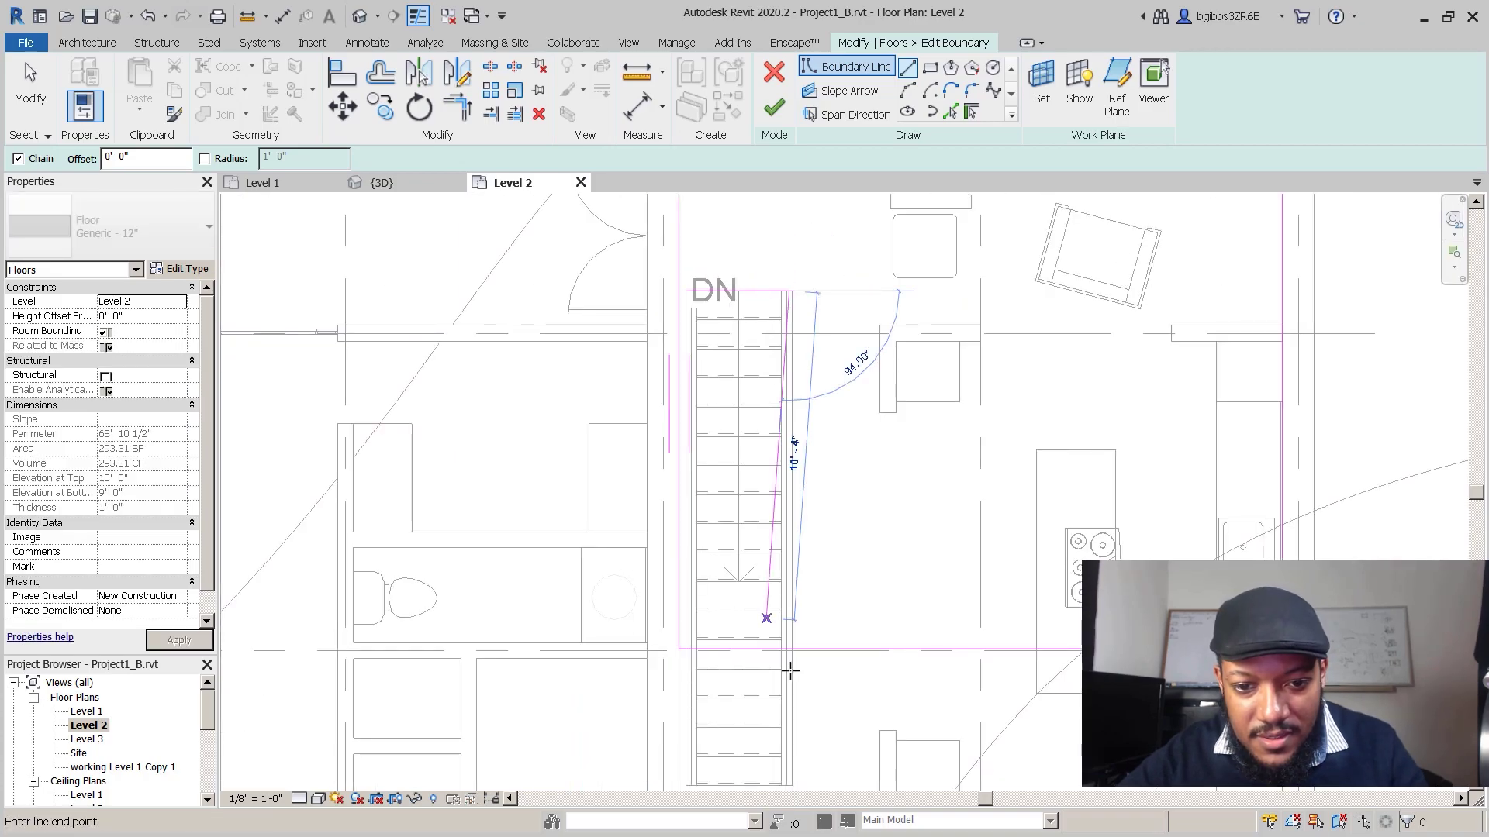
pyautogui.click(789, 671)
pyautogui.press('Escape')
pyautogui.press('Escape')
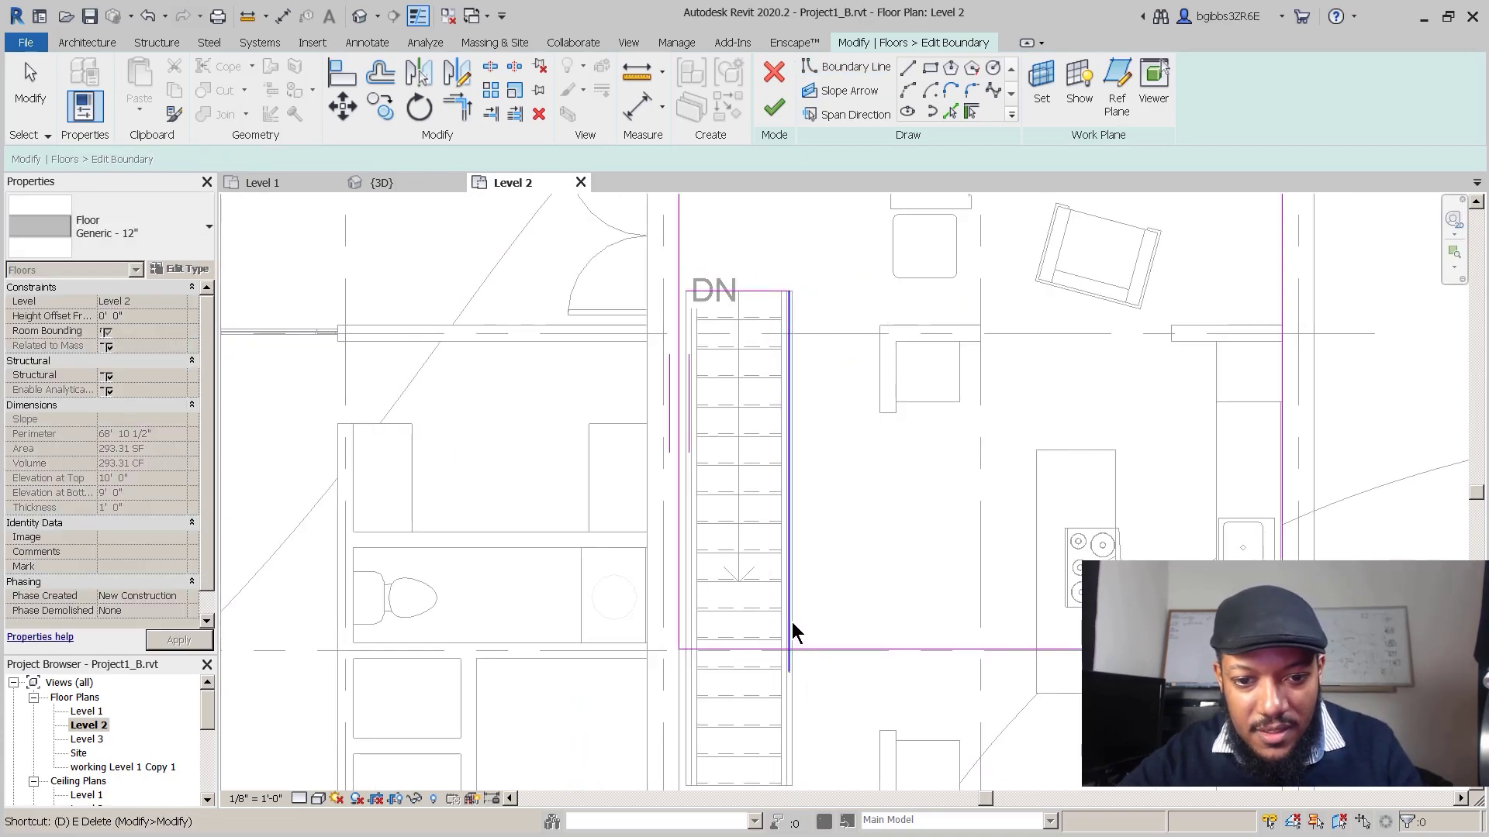
# Step: Trim the new boundary lines to the existing slab edges so the floor outline is notched around the stair
pyautogui.press('t')
pyautogui.press('r')
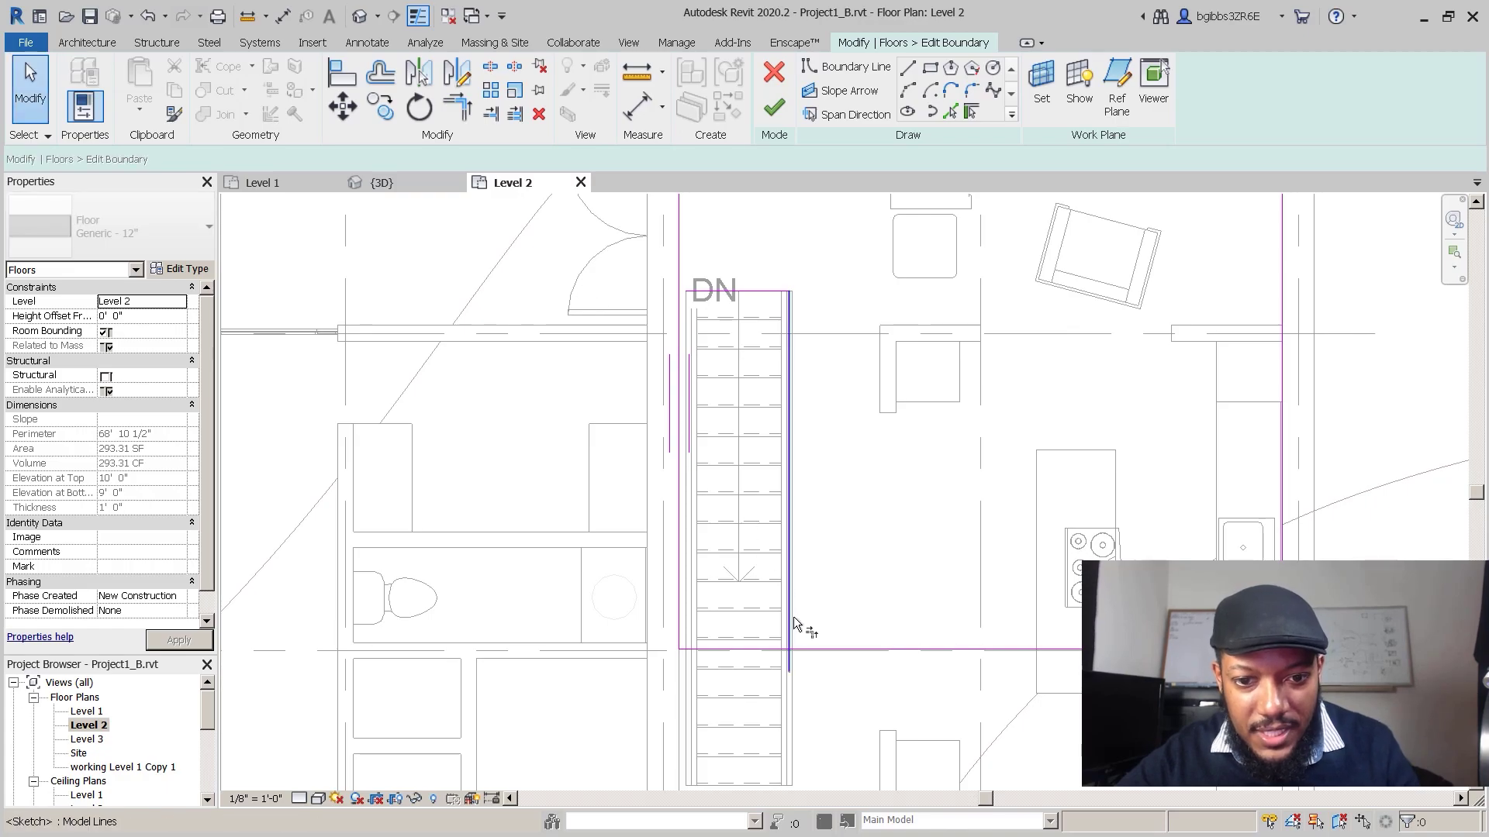
pyautogui.click(792, 632)
pyautogui.click(805, 646)
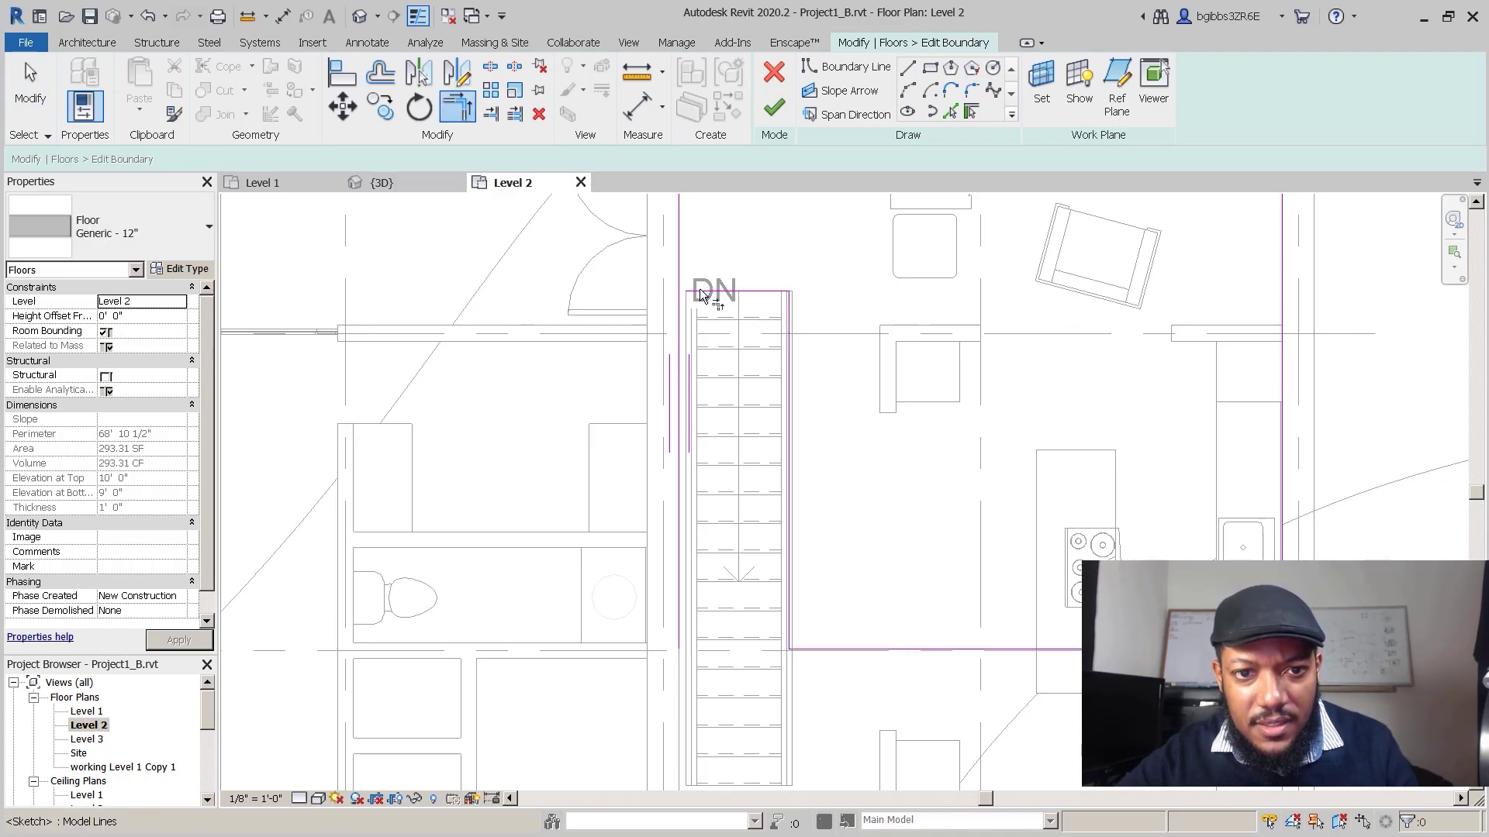
pyautogui.click(679, 272)
pyautogui.scroll(-3, 684, 291)
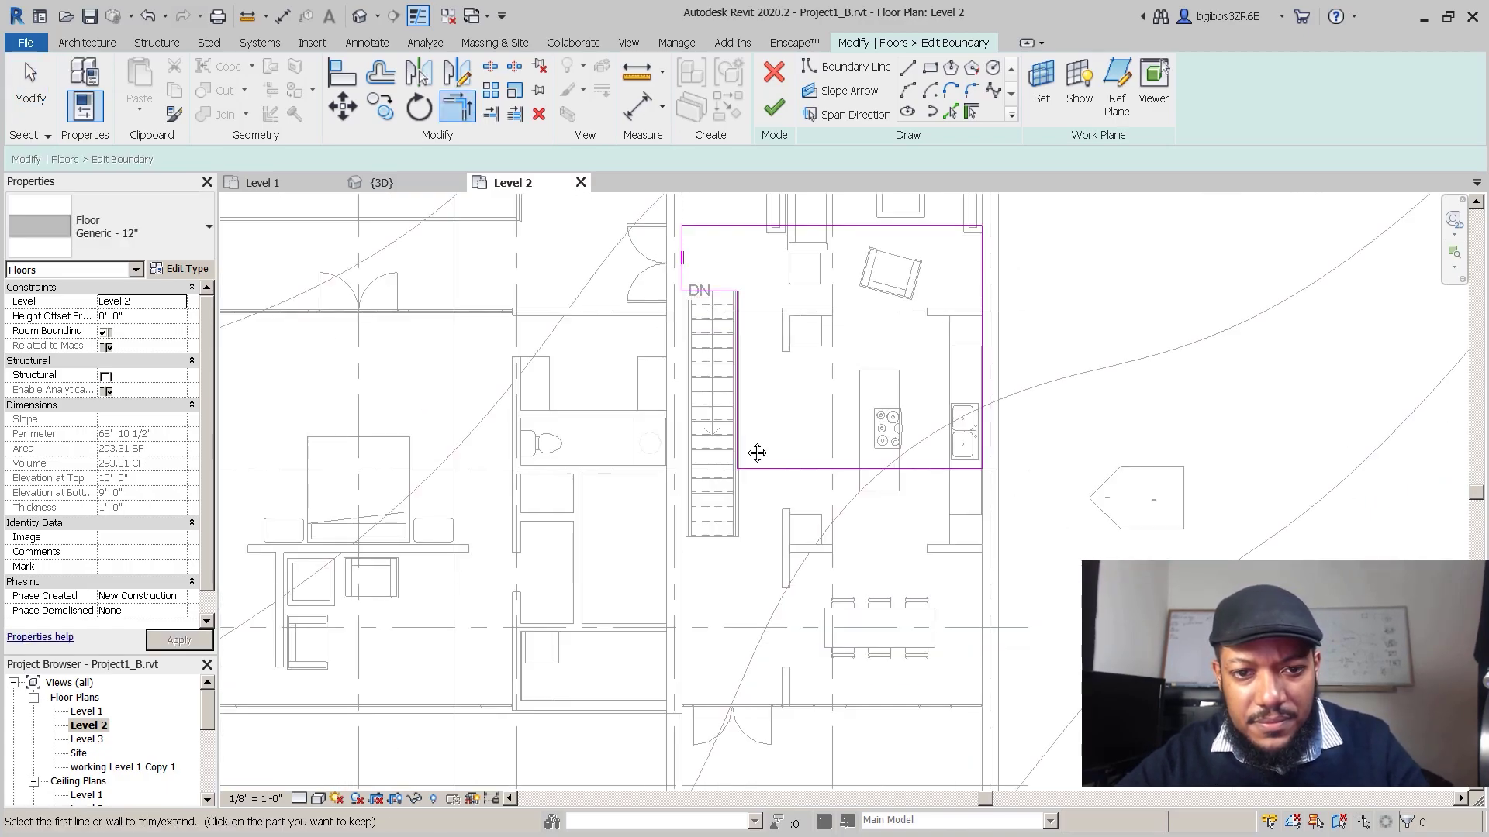
pyautogui.moveTo(754, 455); pyautogui.dragTo(738, 474, button='middle')
pyautogui.press('Escape')
pyautogui.moveTo(808, 424); pyautogui.dragTo(768, 419, button='middle')
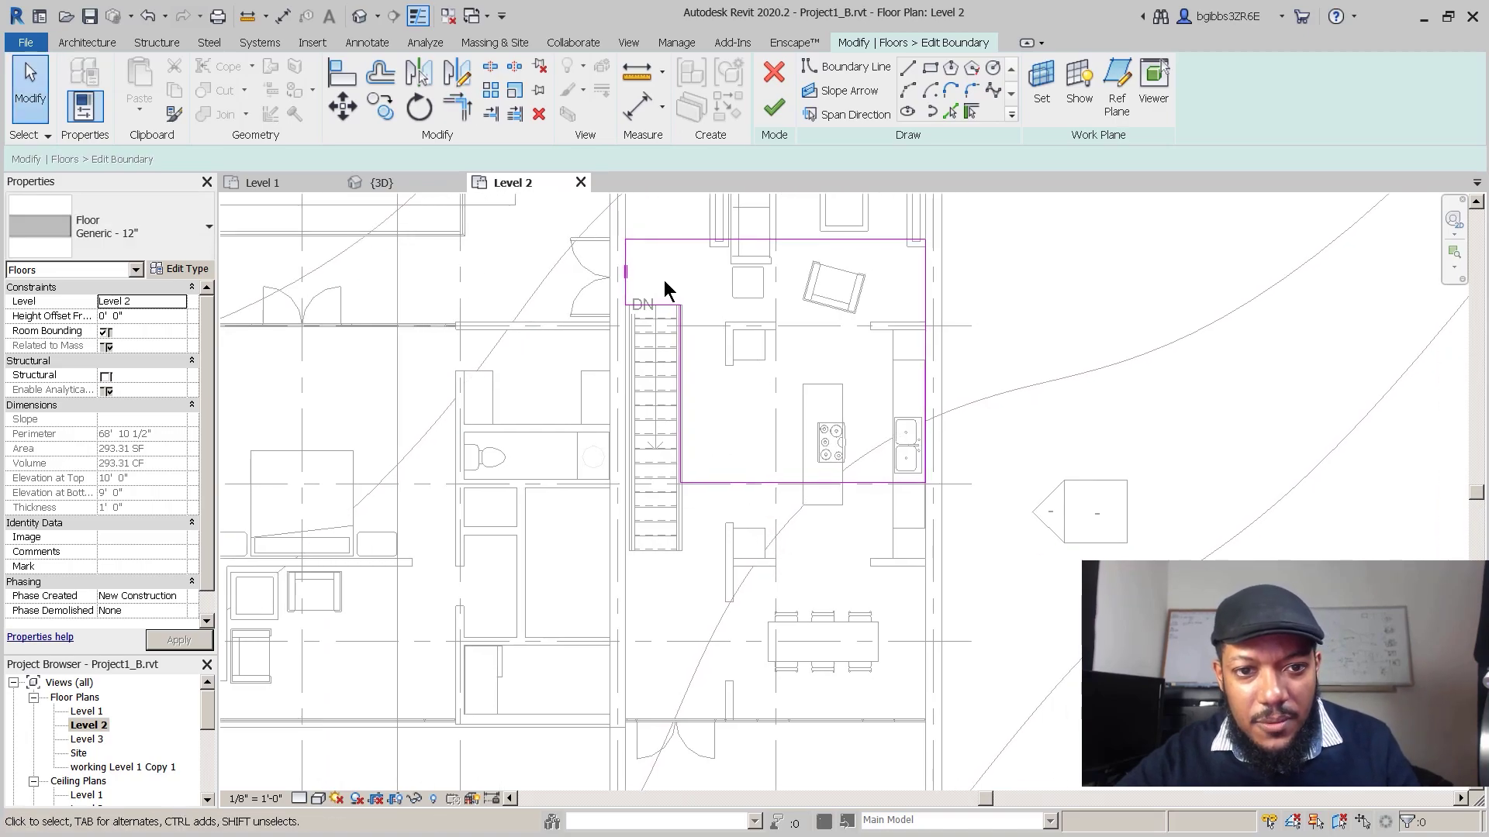
# Step: Align the floor's lower boundary edge with the lower face of the short wall beside the kitchen
pyautogui.scroll(2, 718, 575)
pyautogui.moveTo(772, 607); pyautogui.dragTo(744, 608, button='middle')
pyautogui.press('a')
pyautogui.press('l')
pyautogui.scroll(2, 784, 528)
pyautogui.click(729, 588)
pyautogui.click(713, 419)
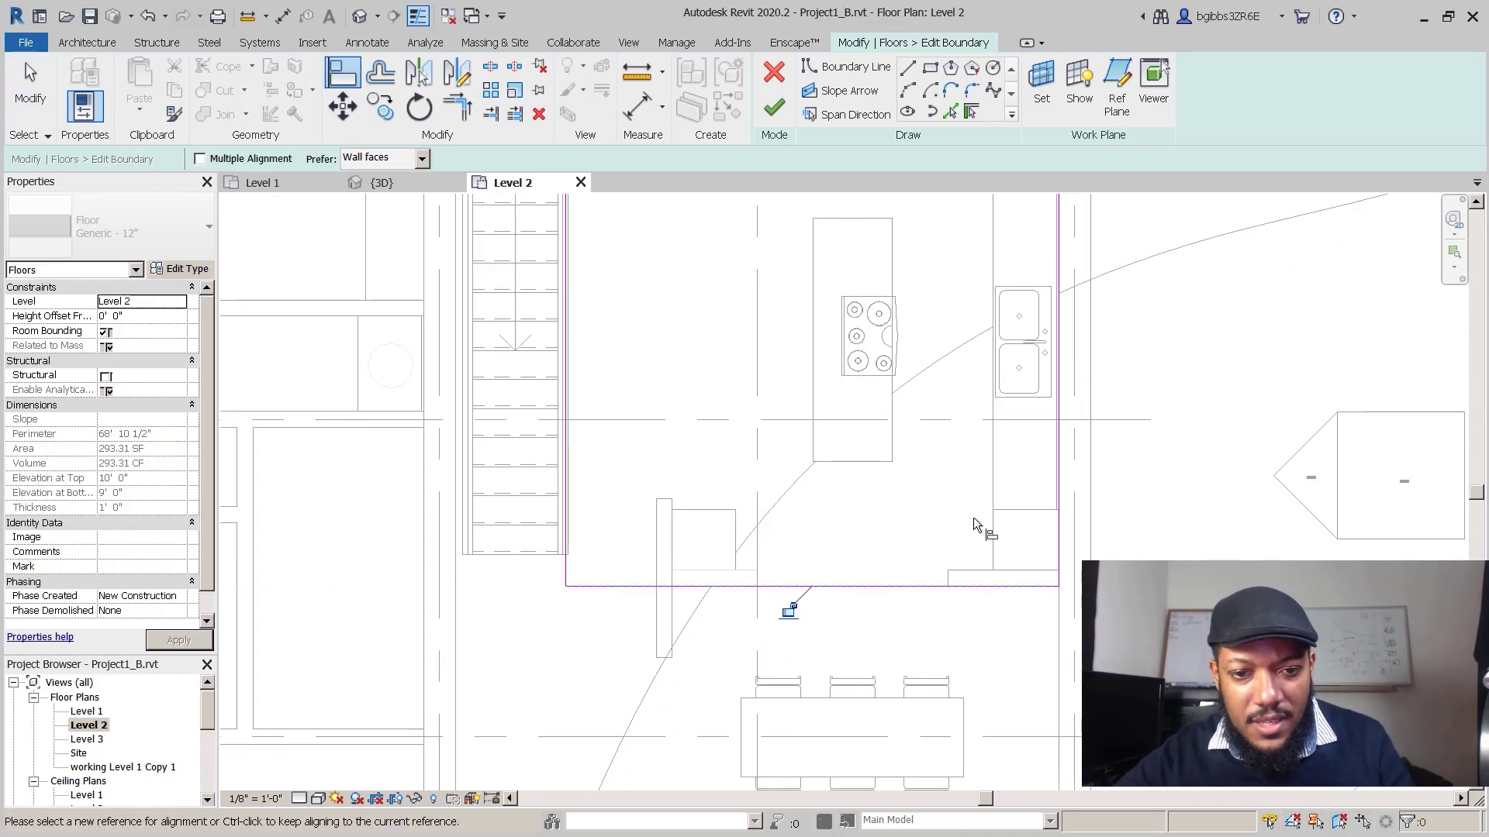
# Step: Align the boundary edge alongside the stair with the stair-side face of the short kitchen wall
pyautogui.scroll(-2, 980, 522)
pyautogui.moveTo(781, 520); pyautogui.dragTo(835, 450, button='middle')
pyautogui.scroll(-2, 887, 608)
pyautogui.scroll(2, 791, 388)
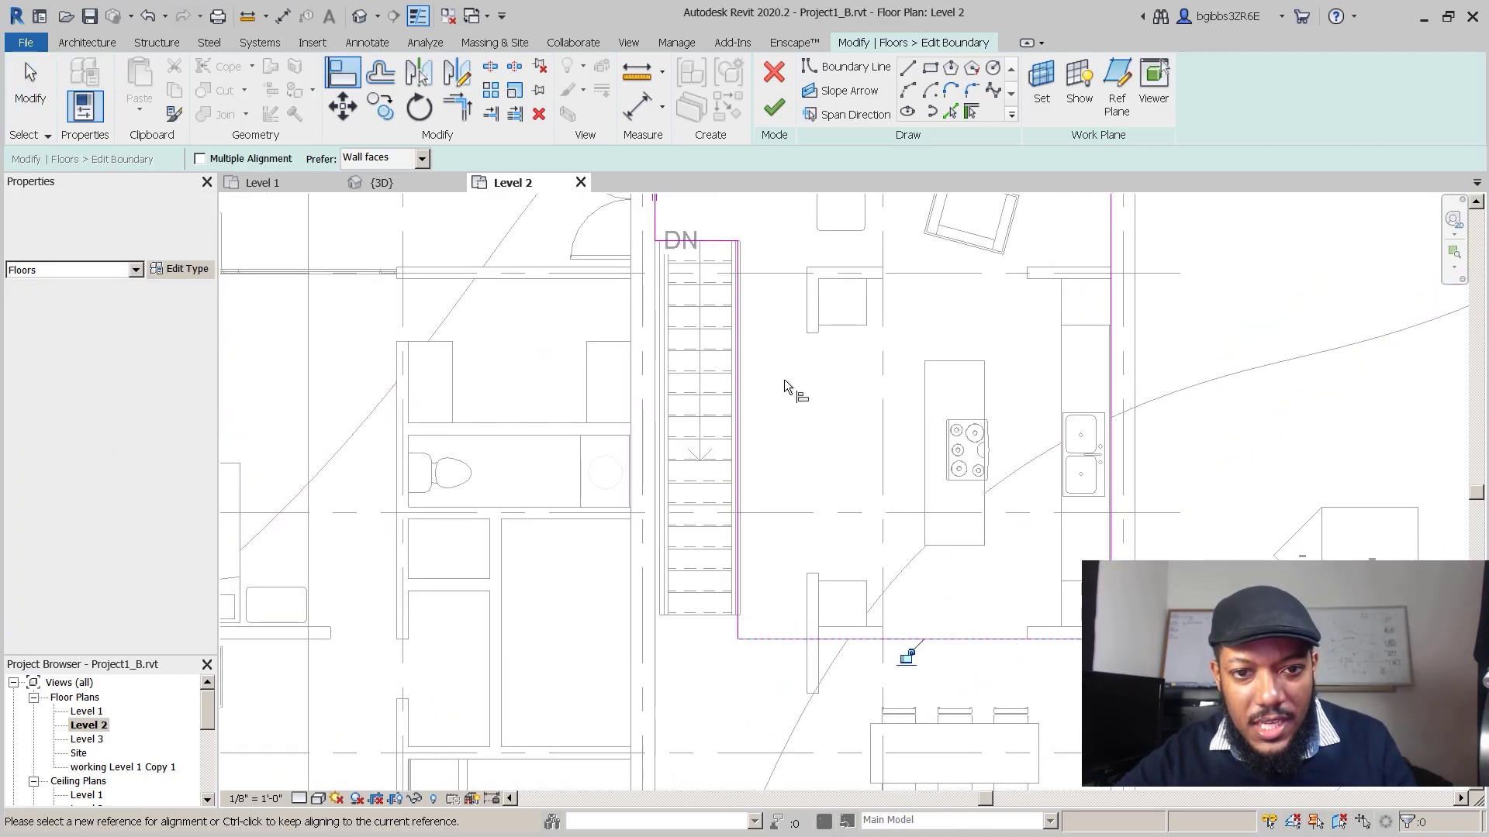
pyautogui.click(806, 665)
pyautogui.click(734, 644)
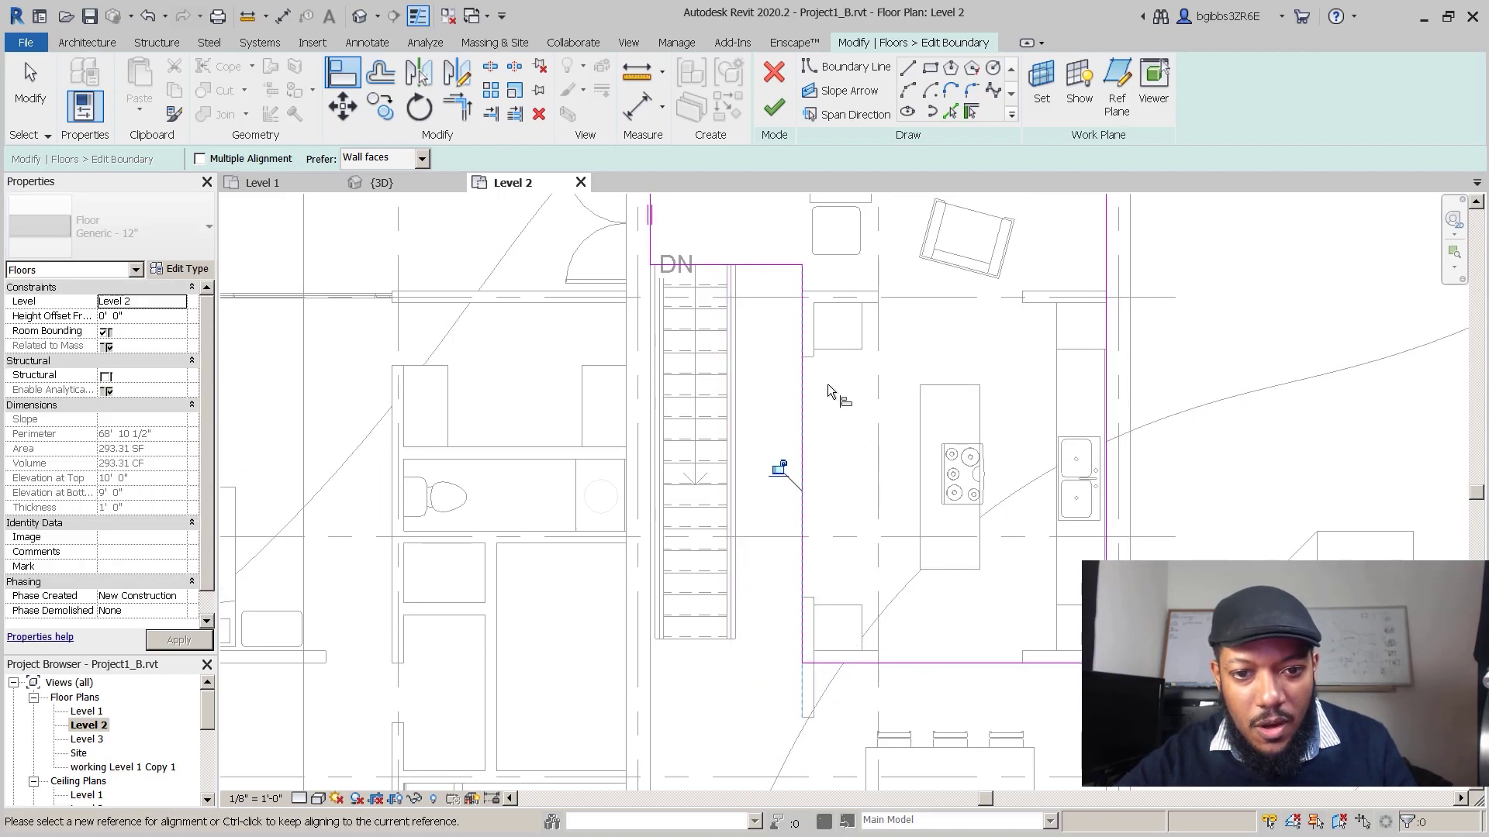
# Step: Examine the revised floor boundary around the stair and kitchen in the Level 2 plan
pyautogui.moveTo(824, 375); pyautogui.dragTo(819, 424, button='middle')
pyautogui.press('Escape')
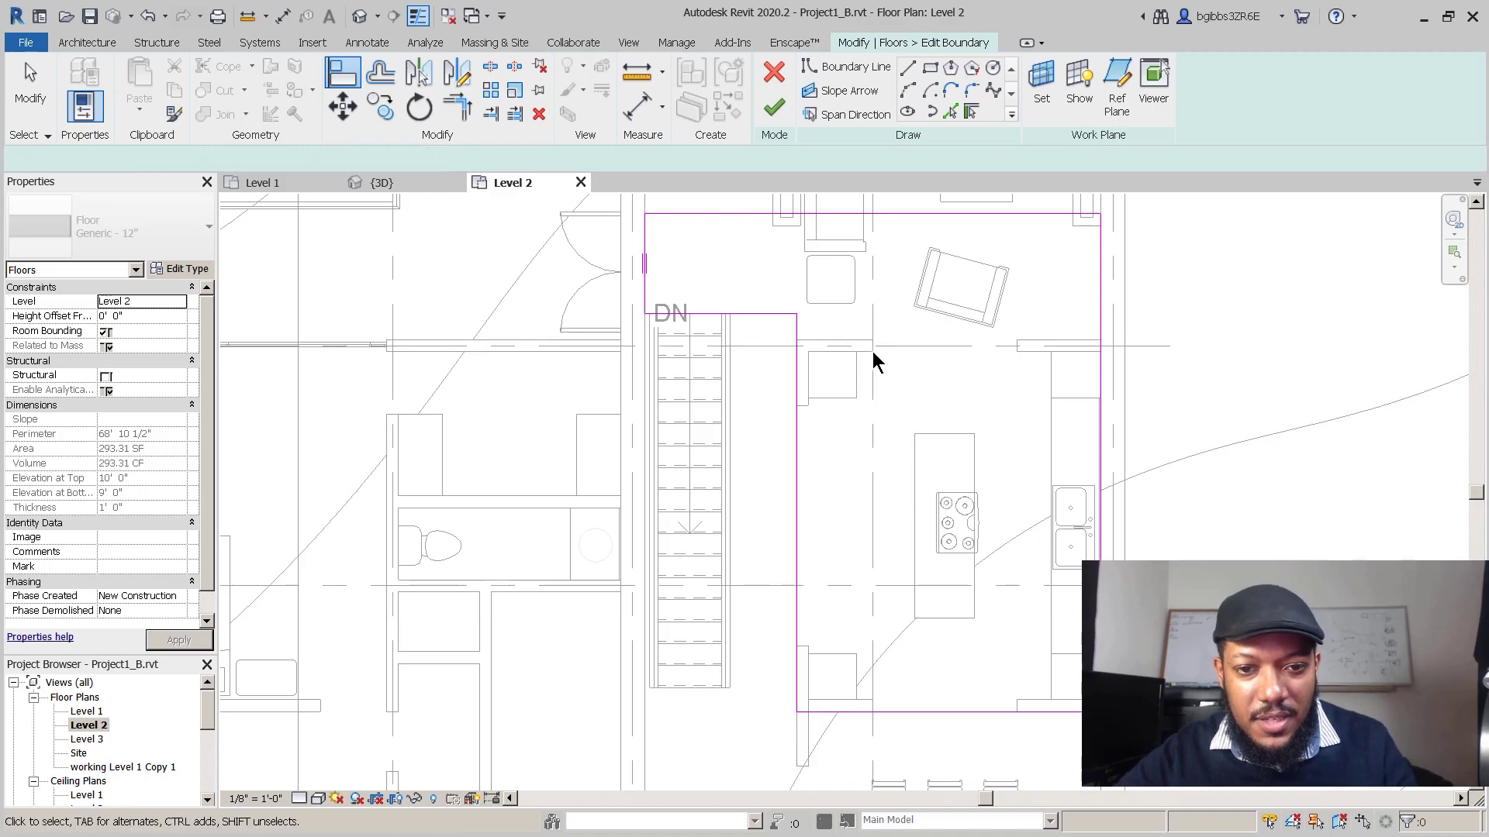
pyautogui.moveTo(829, 533); pyautogui.dragTo(789, 556, button='middle')
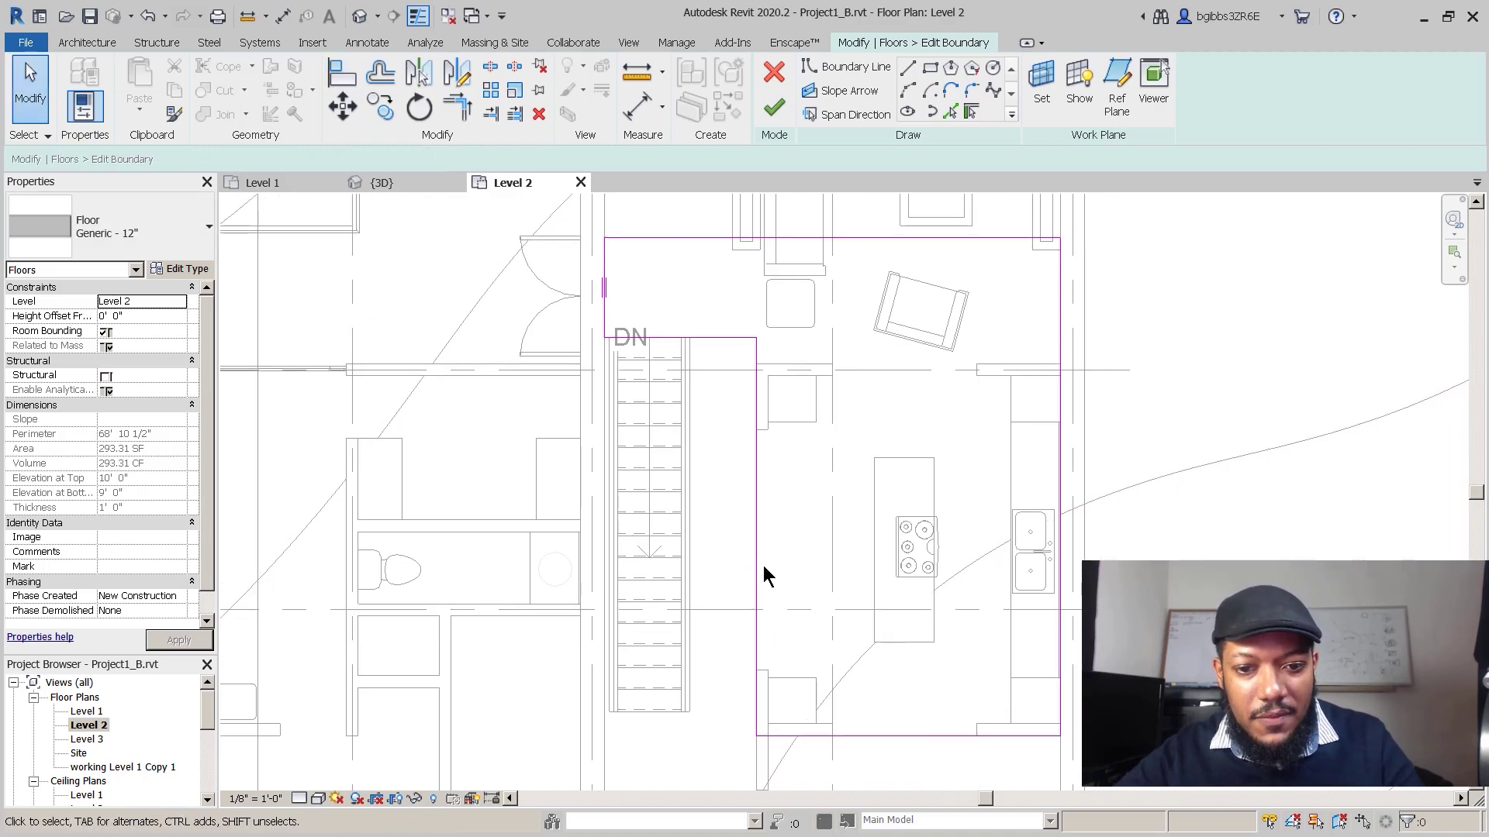
pyautogui.scroll(-1, 763, 566)
pyautogui.moveTo(791, 629); pyautogui.dragTo(775, 628, button='middle')
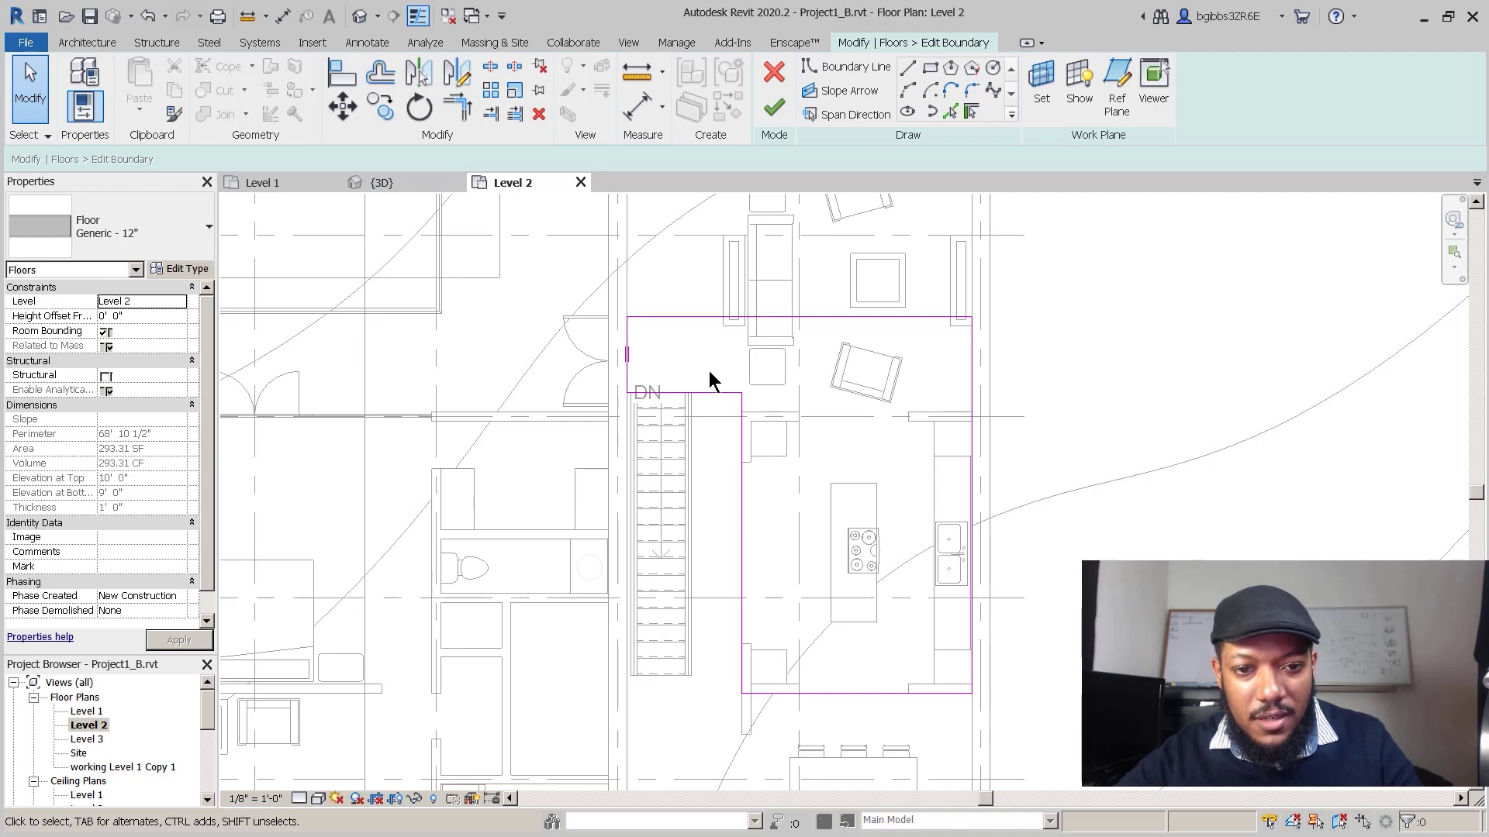
pyautogui.scroll(1, 865, 476)
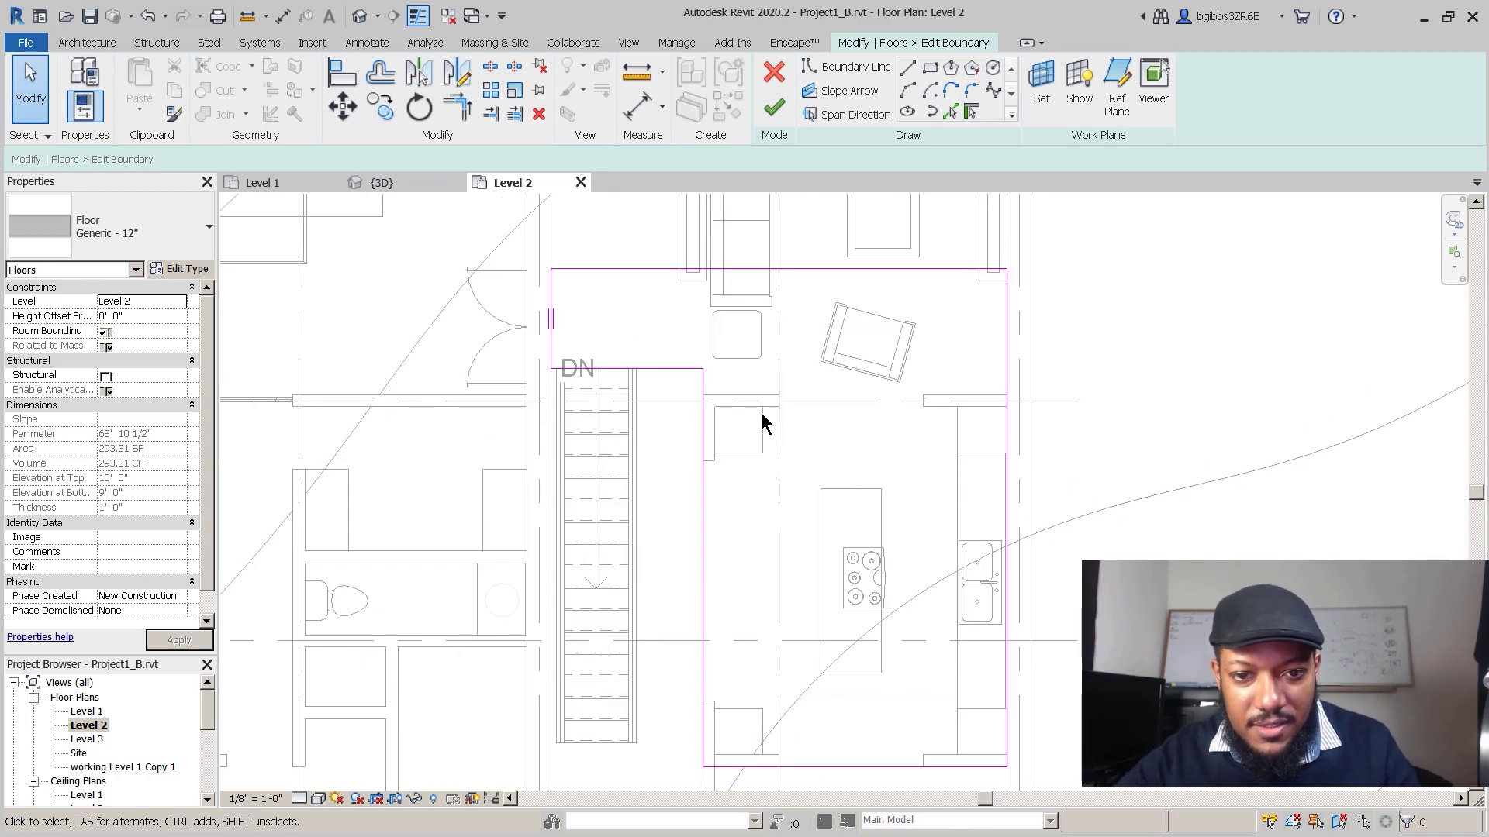
pyautogui.scroll(-1, 786, 292)
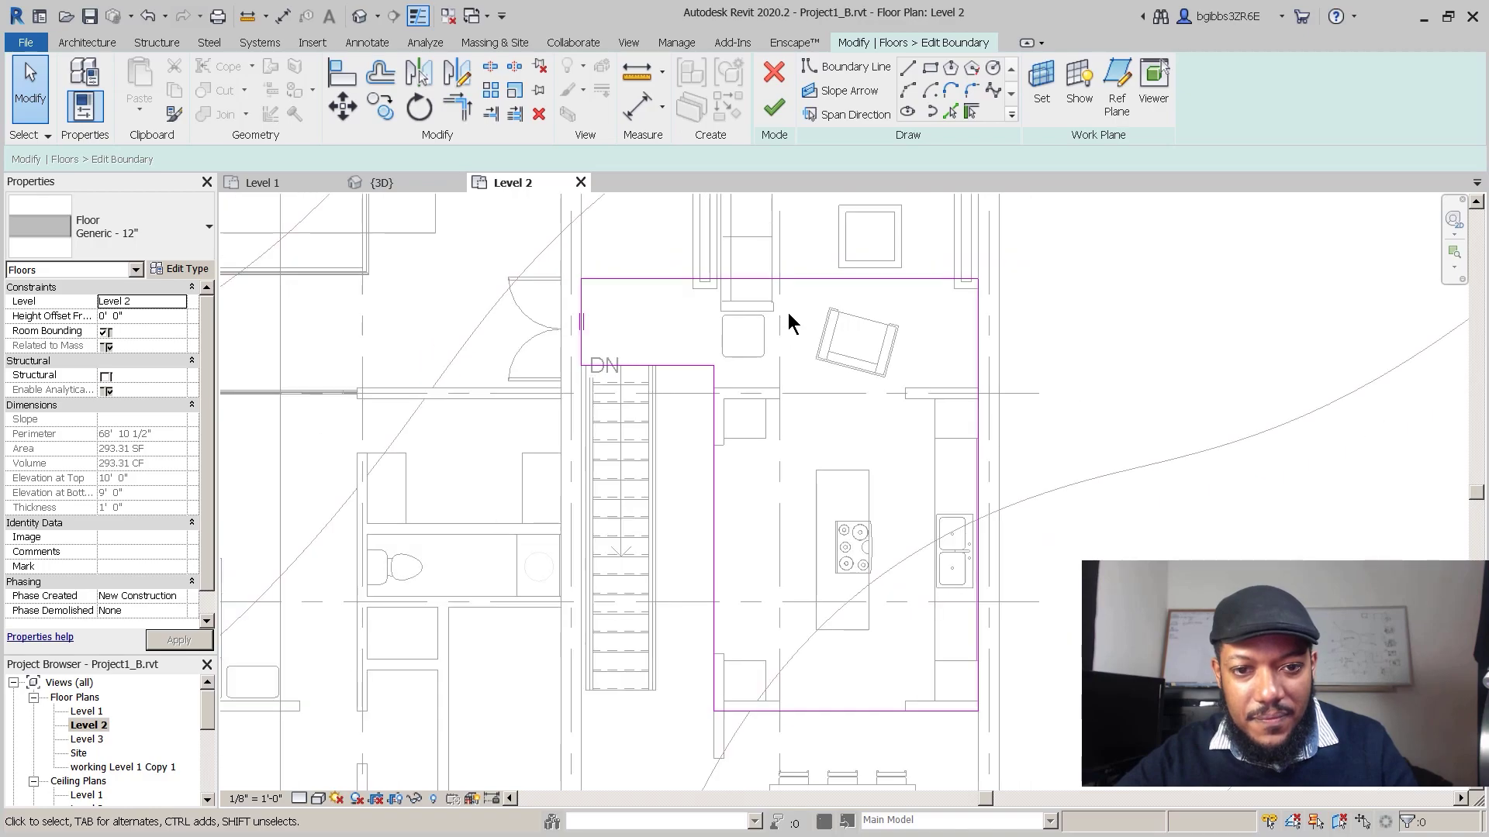
pyautogui.moveTo(816, 670); pyautogui.dragTo(797, 656, button='middle')
pyautogui.moveTo(715, 533); pyautogui.dragTo(790, 494, button='middle')
# Step: Move the floor boundary edge alongside the stair 1' toward the stair
pyautogui.click(771, 539)
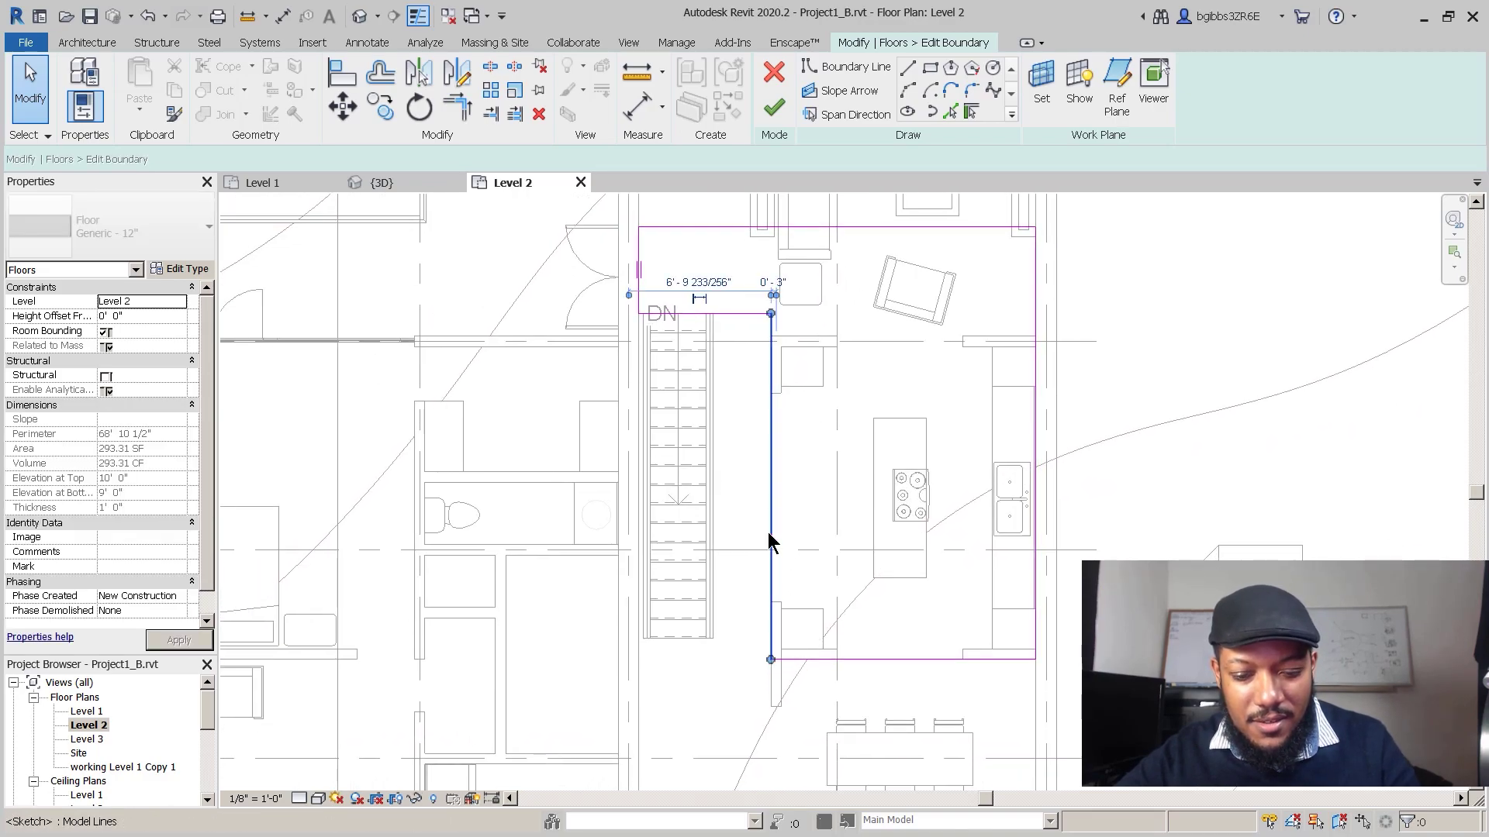
pyautogui.scroll(2, 771, 538)
pyautogui.press('m')
pyautogui.press('v')
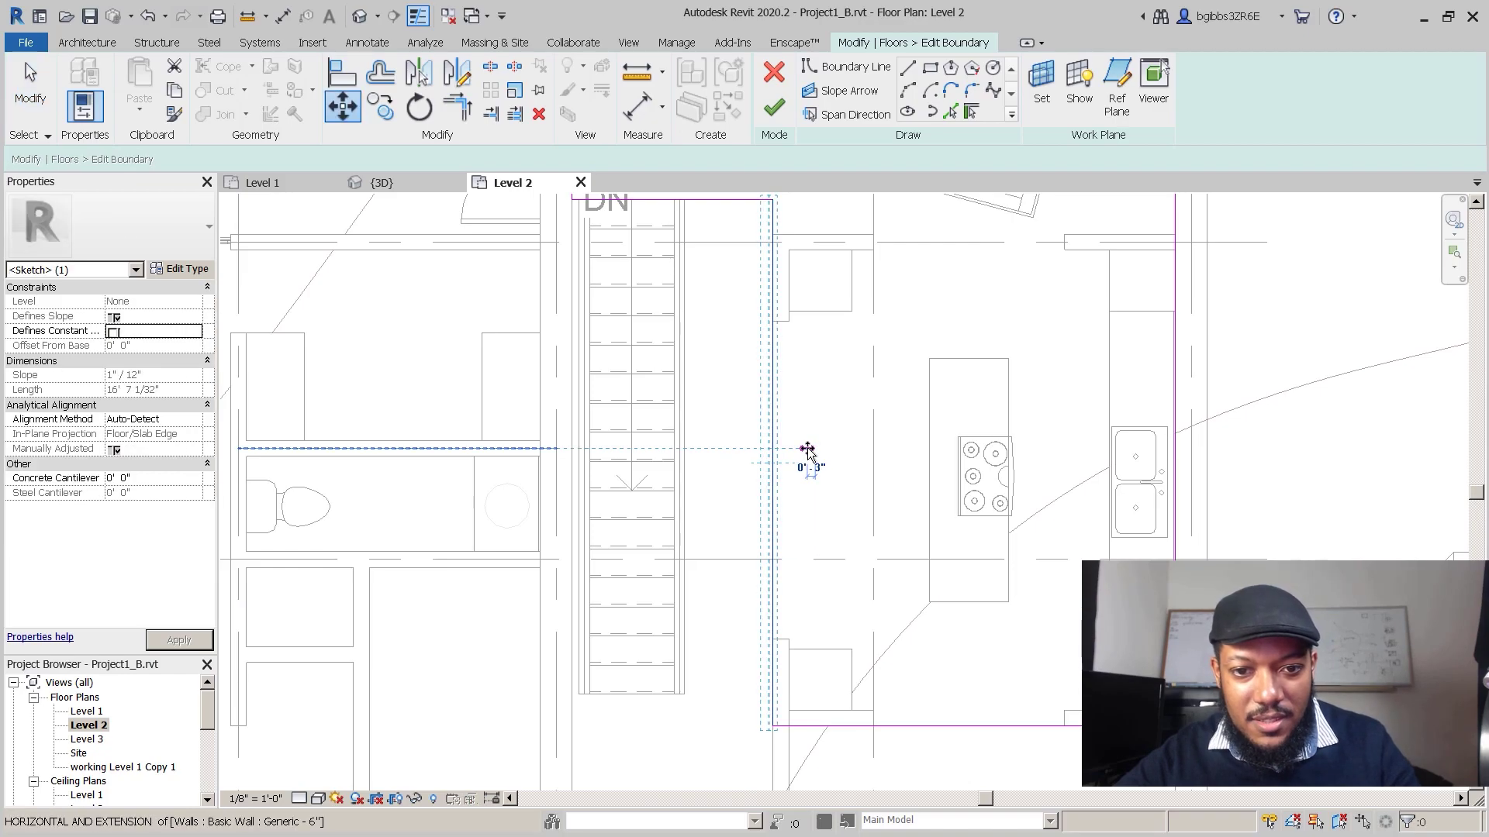
pyautogui.click(808, 456)
pyautogui.write('1')
pyautogui.press('Return')
pyautogui.press('Escape')
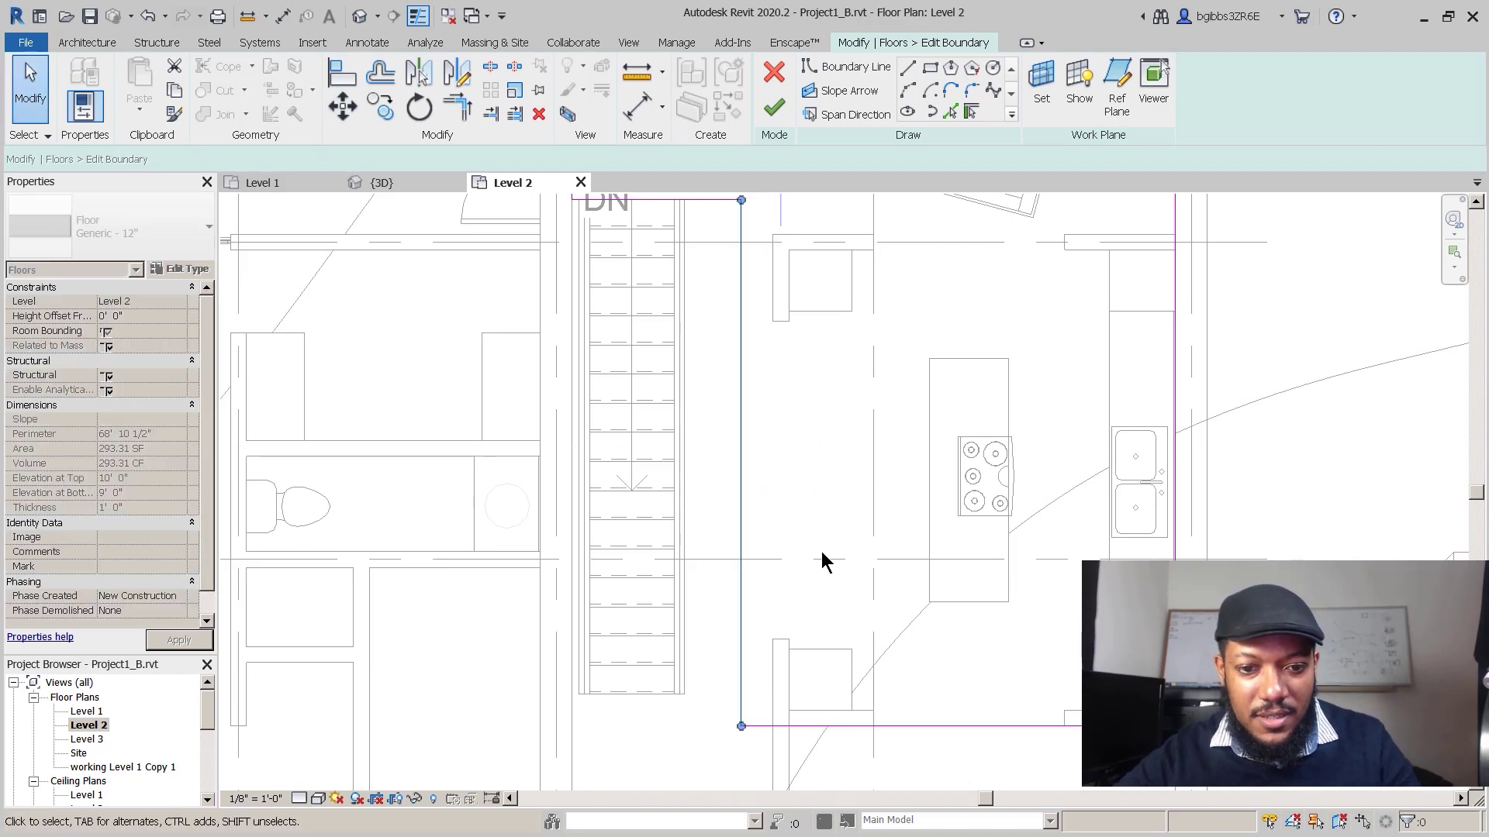
# Step: Finish the floor boundary edit without attaching walls to the floor or joining it with the overlapping walls
pyautogui.scroll(-2, 742, 531)
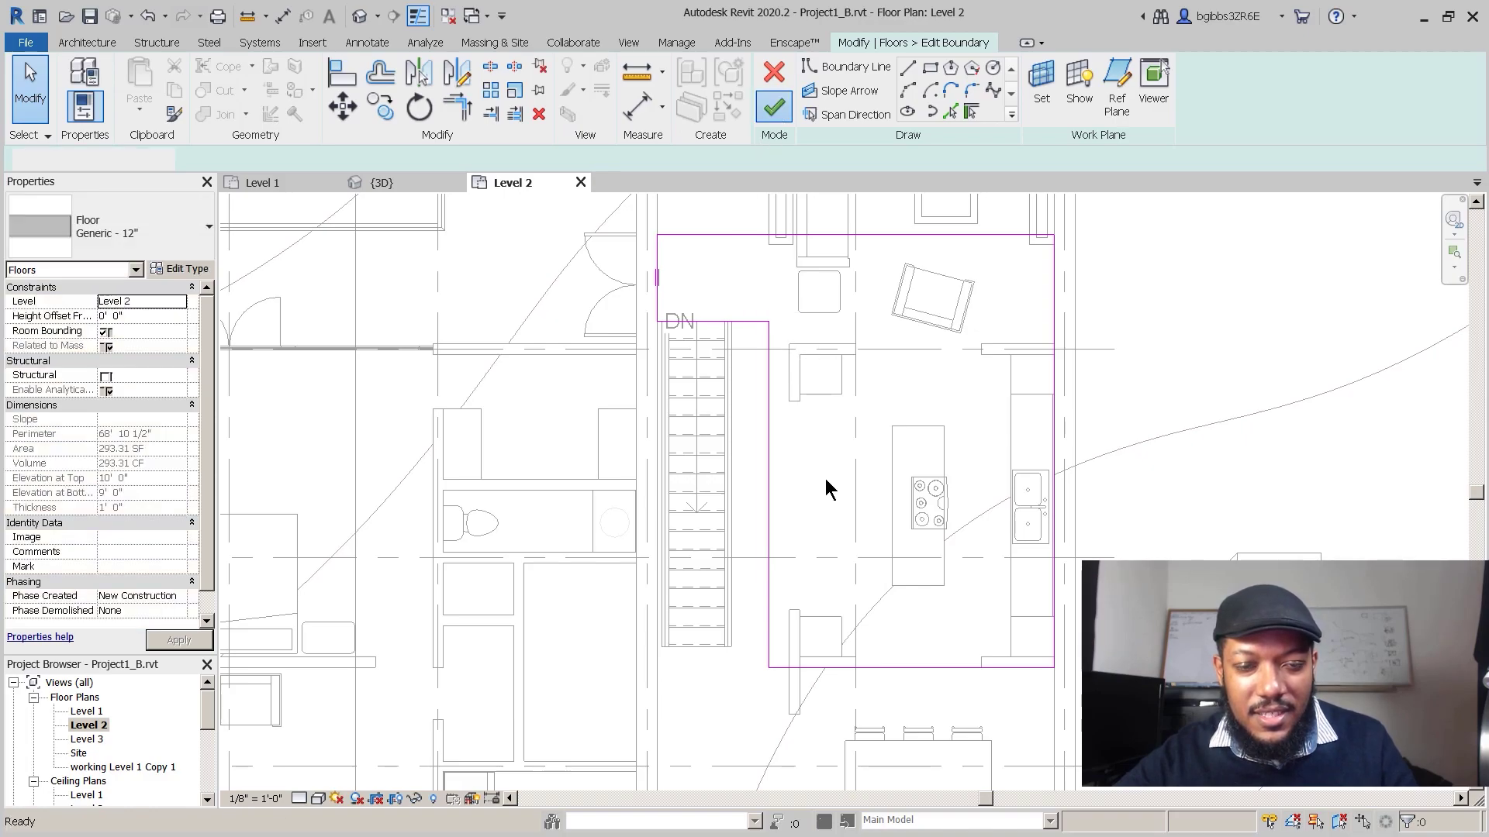
pyautogui.press('Return')
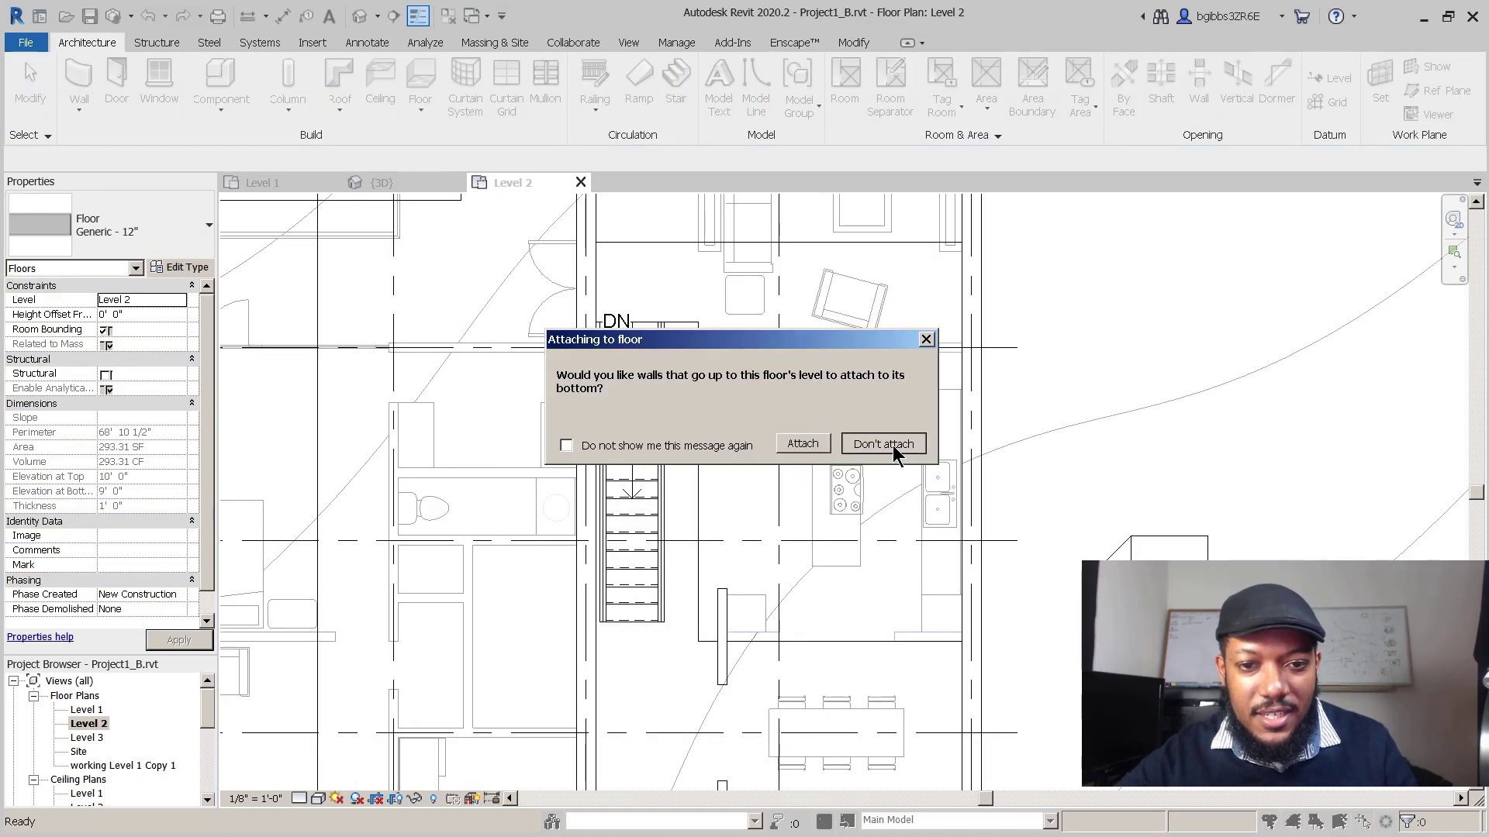
pyautogui.click(892, 445)
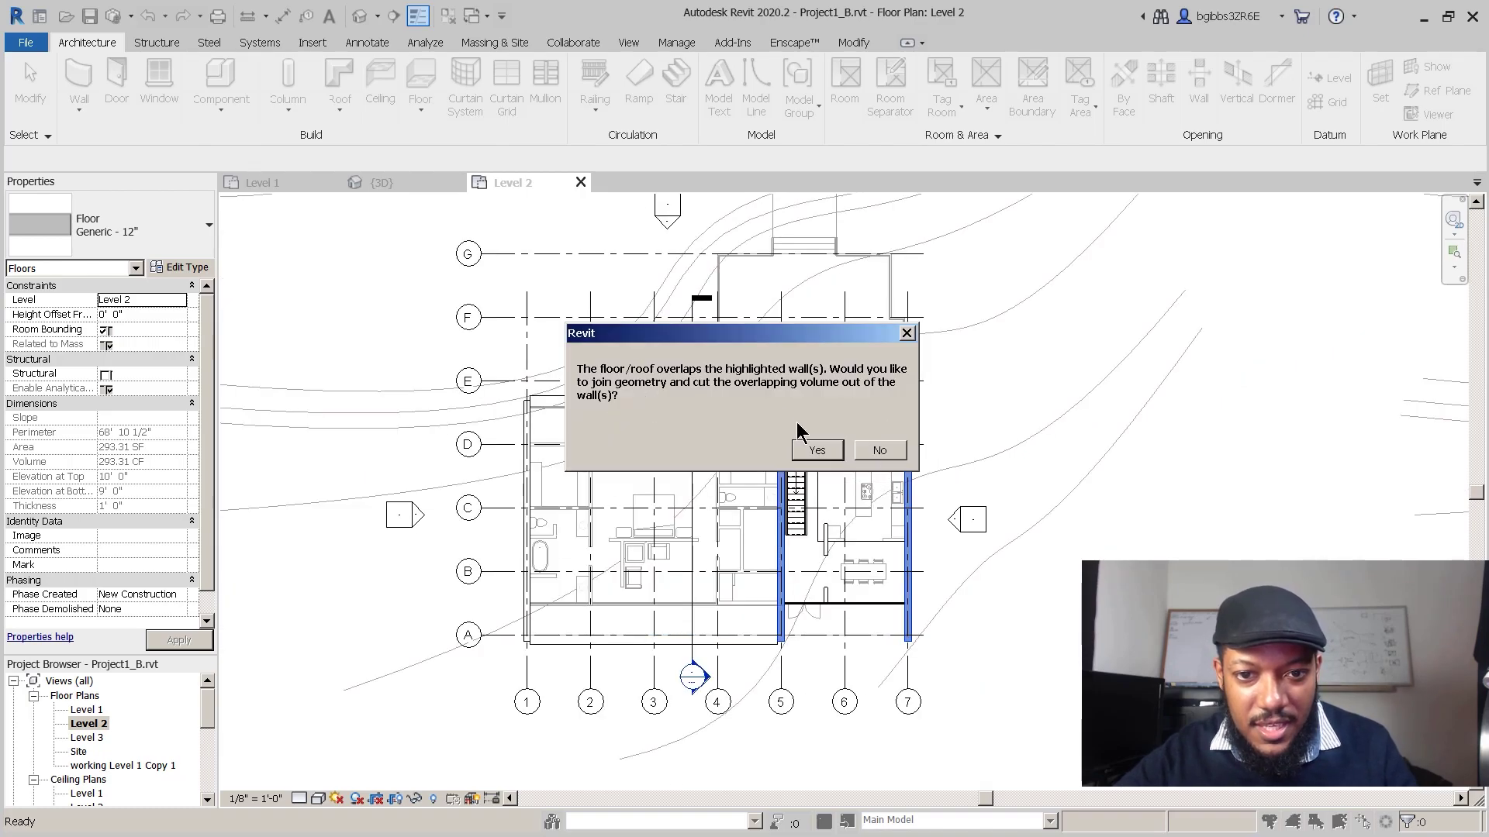
pyautogui.click(879, 450)
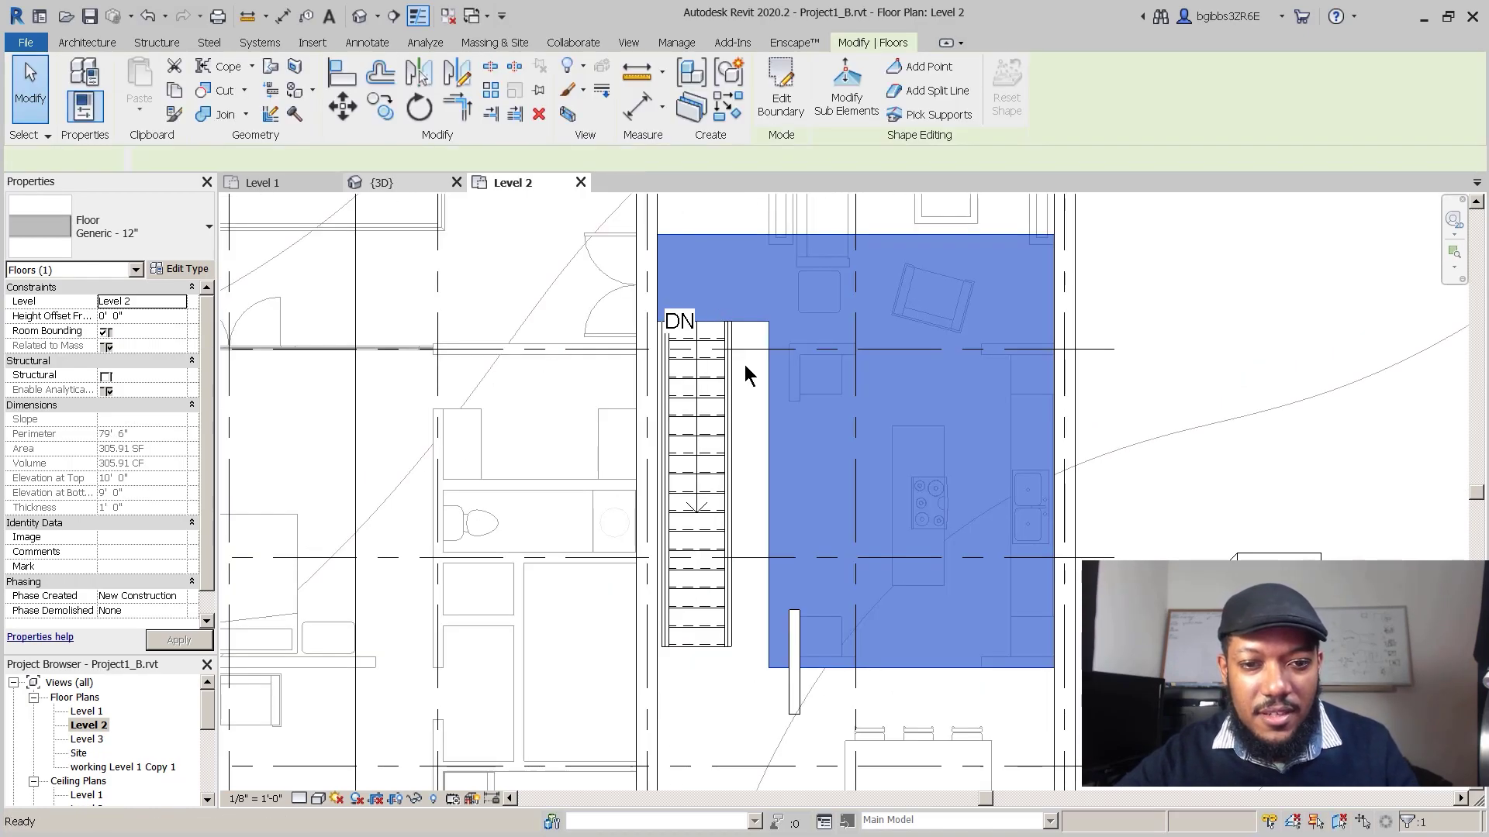
# Step: Inspect the stair, its railings and the Level 2 floor opening from several angles in the 3D view
pyautogui.hotkey('ctrl', 'Tab')
pyautogui.keyDown('shift'); pyautogui.moveTo(839, 591); pyautogui.dragTo(988, 596, button='middle'); pyautogui.keyUp('shift')
pyautogui.scroll(3, 843, 268)
pyautogui.press('Escape')
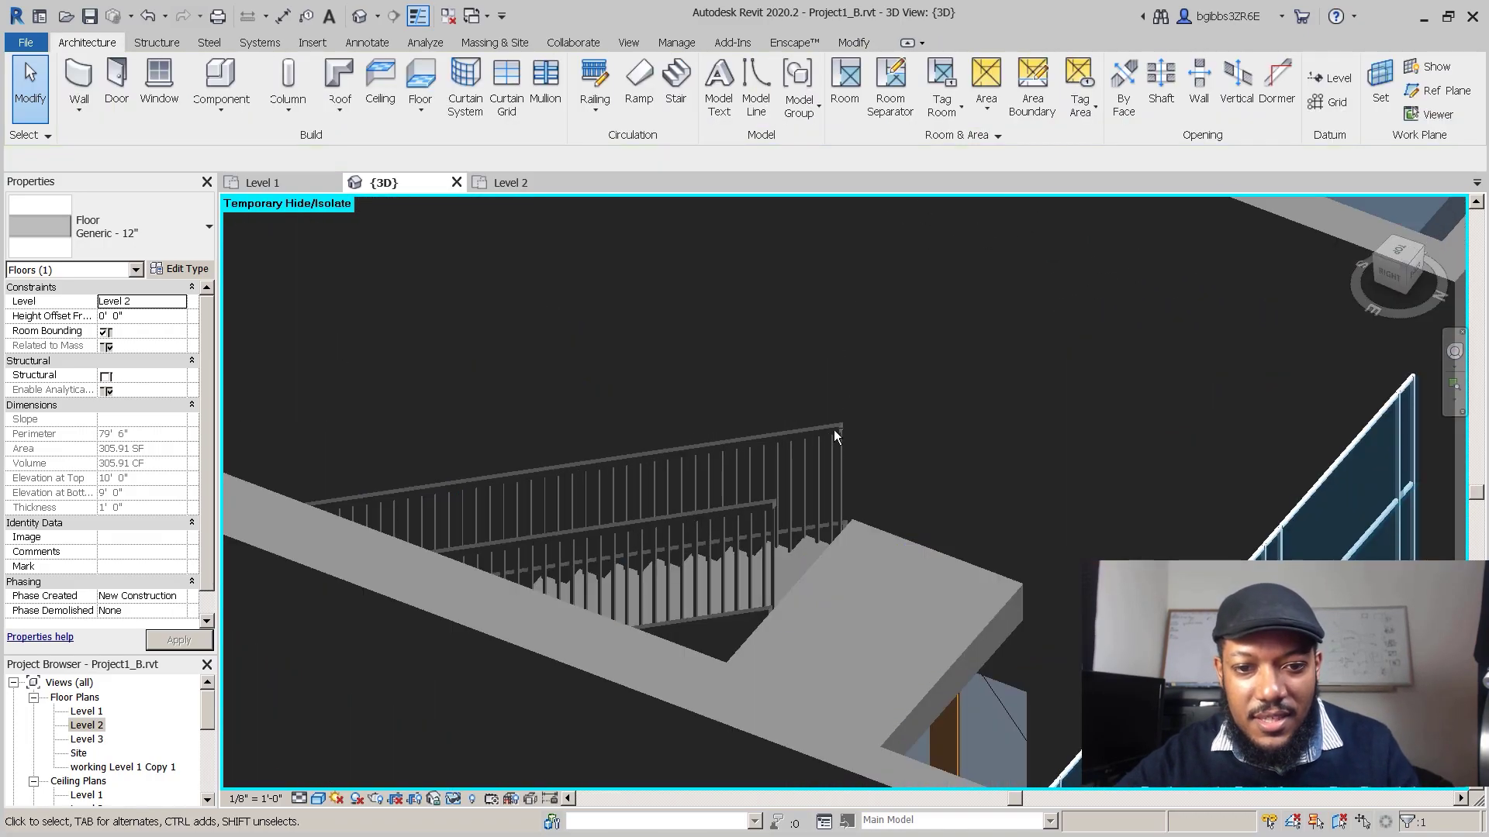
pyautogui.keyDown('shift'); pyautogui.moveTo(833, 450); pyautogui.dragTo(832, 498, button='middle'); pyautogui.keyUp('shift')
pyautogui.scroll(-2, 786, 624)
pyautogui.scroll(2, 787, 611)
pyautogui.keyDown('shift'); pyautogui.moveTo(884, 574); pyautogui.dragTo(740, 505, button='middle'); pyautogui.keyUp('shift')
pyautogui.moveTo(740, 506); pyautogui.dragTo(1061, 616, button='middle')
pyautogui.moveTo(950, 538); pyautogui.dragTo(1061, 574, button='middle')
pyautogui.scroll(-6, 1015, 458)
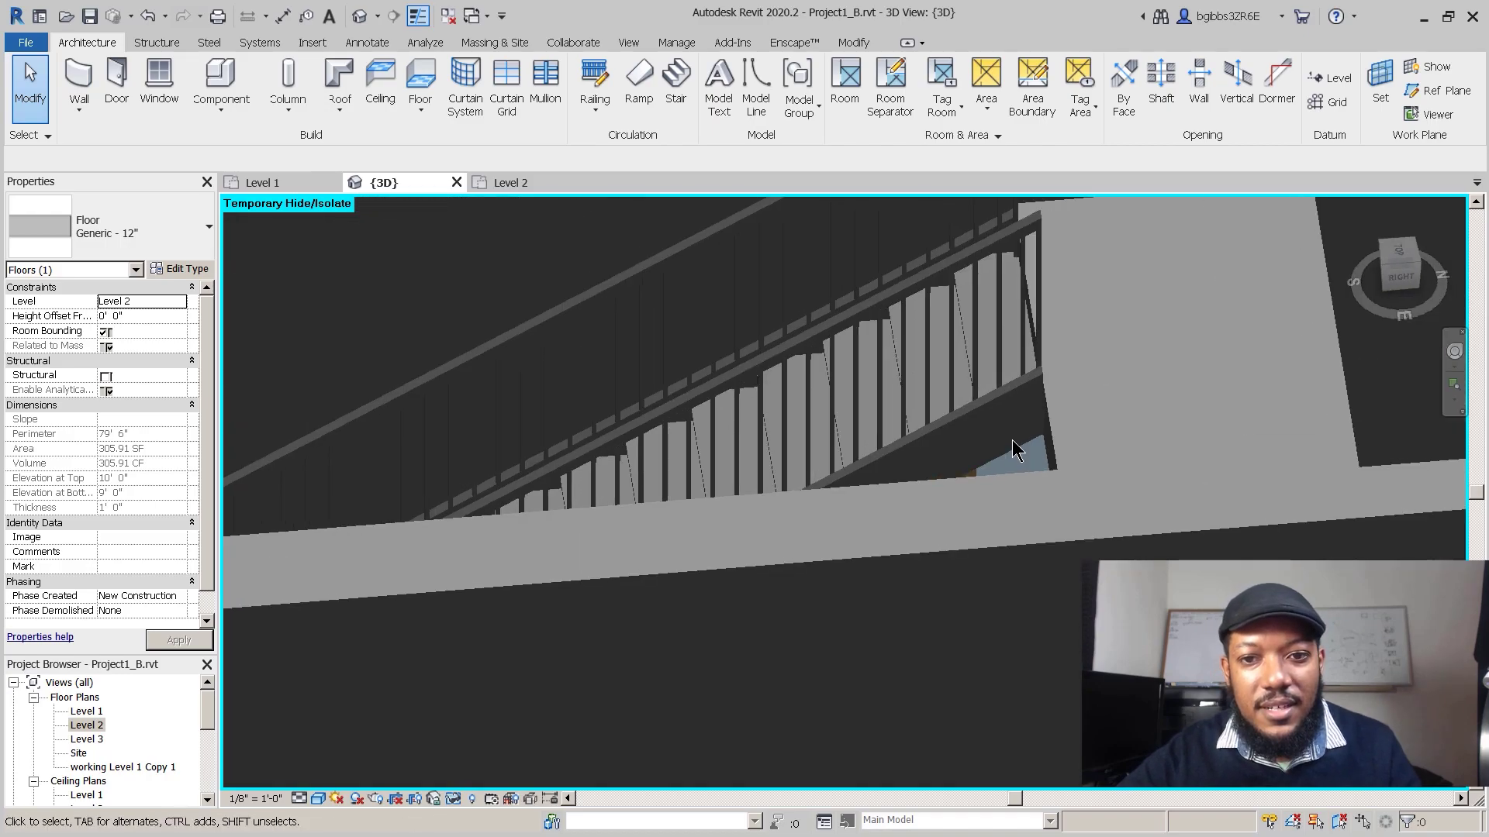
pyautogui.keyDown('shift'); pyautogui.moveTo(692, 477); pyautogui.dragTo(942, 597, button='middle'); pyautogui.keyUp('shift')
pyautogui.scroll(3, 821, 496)
pyautogui.keyDown('shift'); pyautogui.moveTo(733, 710); pyautogui.dragTo(680, 602, button='middle'); pyautogui.keyUp('shift')
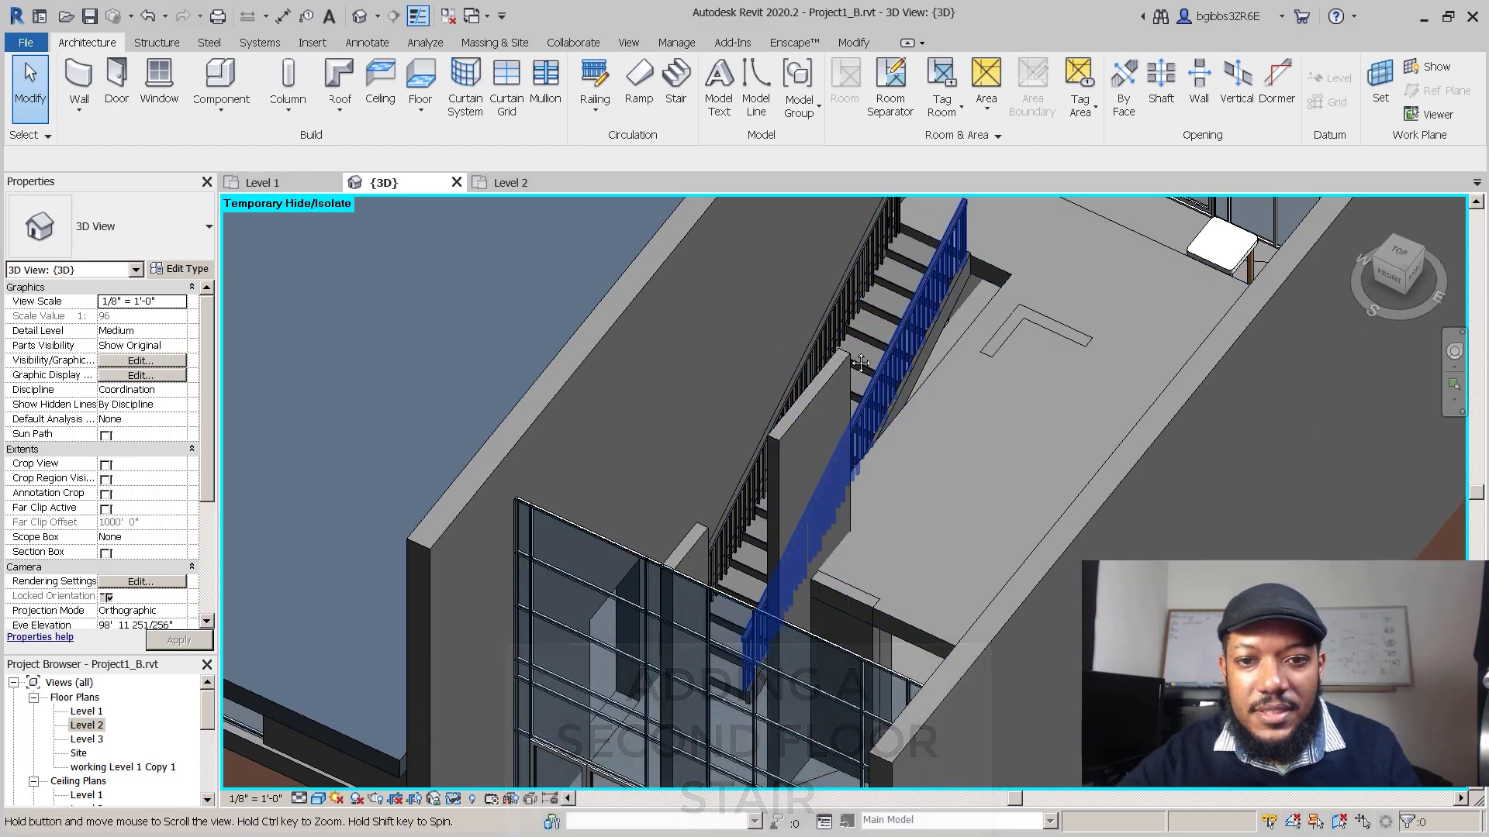
pyautogui.click(897, 341)
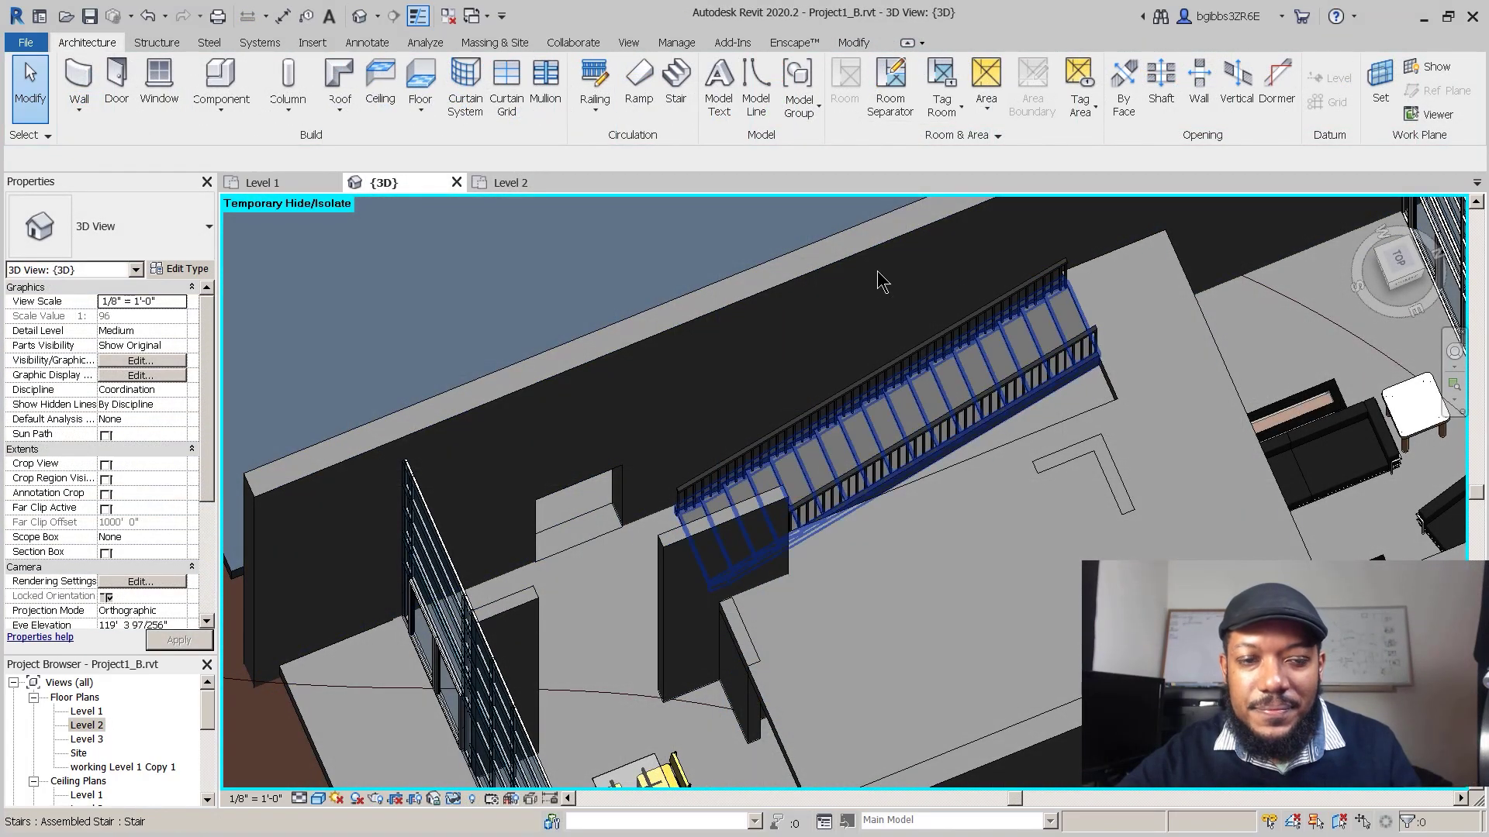
# Step: Edit the stair in the Level 2 plan and shorten its run from the upper end to 9 risers
pyautogui.click(500, 186)
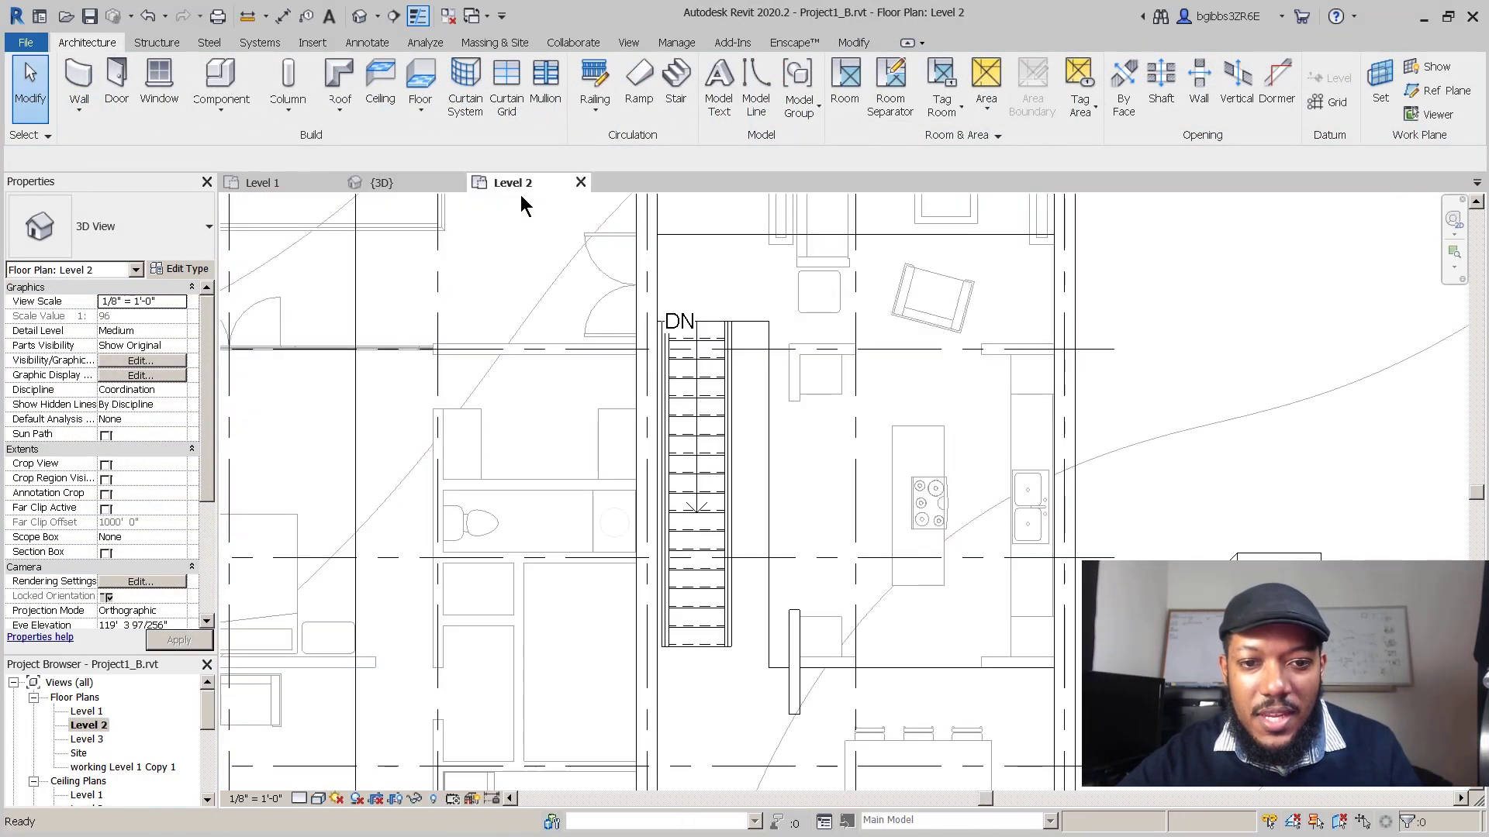
pyautogui.click(723, 484)
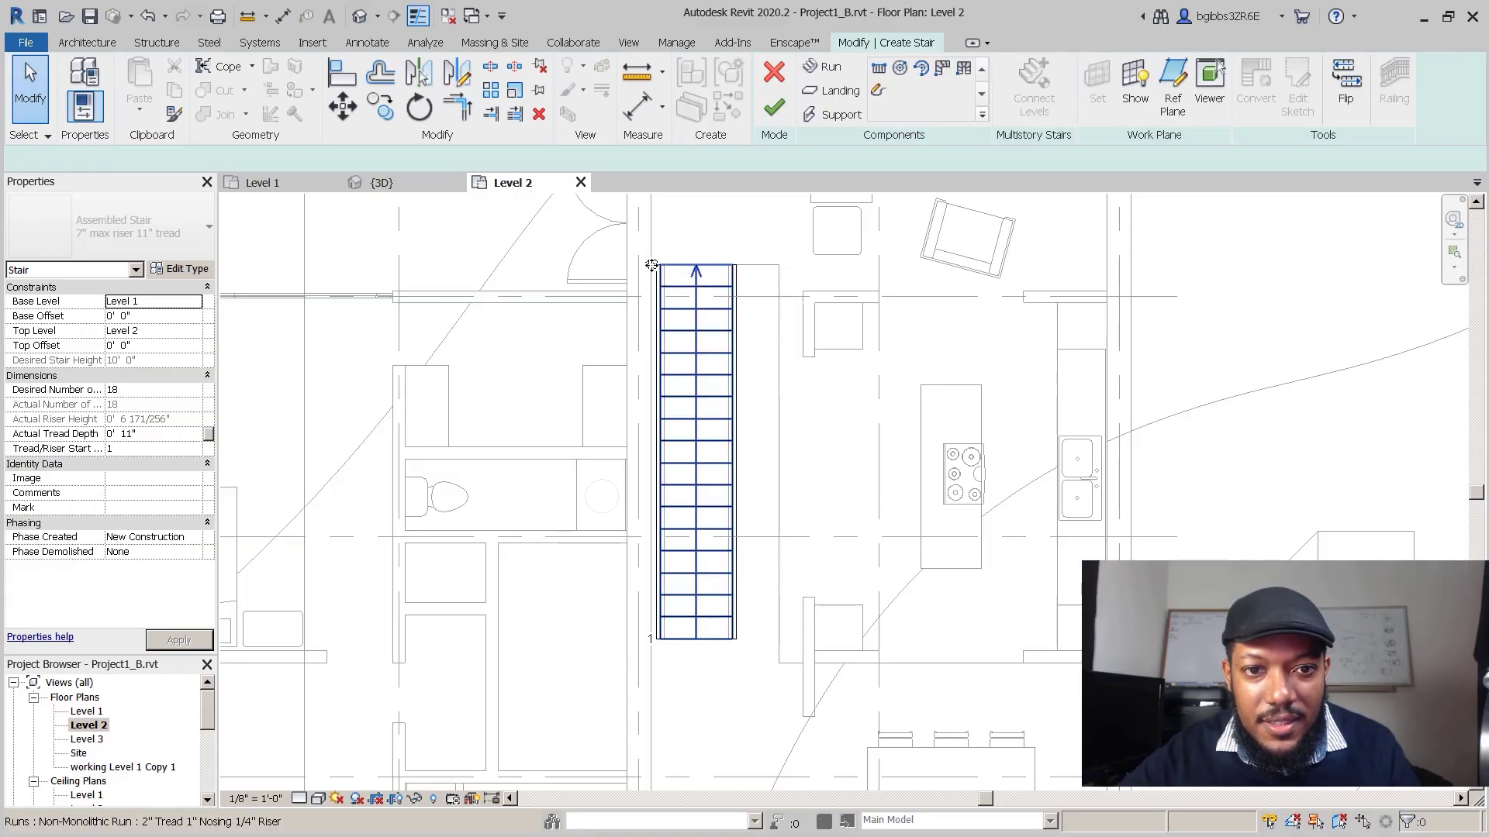
pyautogui.click(651, 265)
pyautogui.scroll(2, 687, 331)
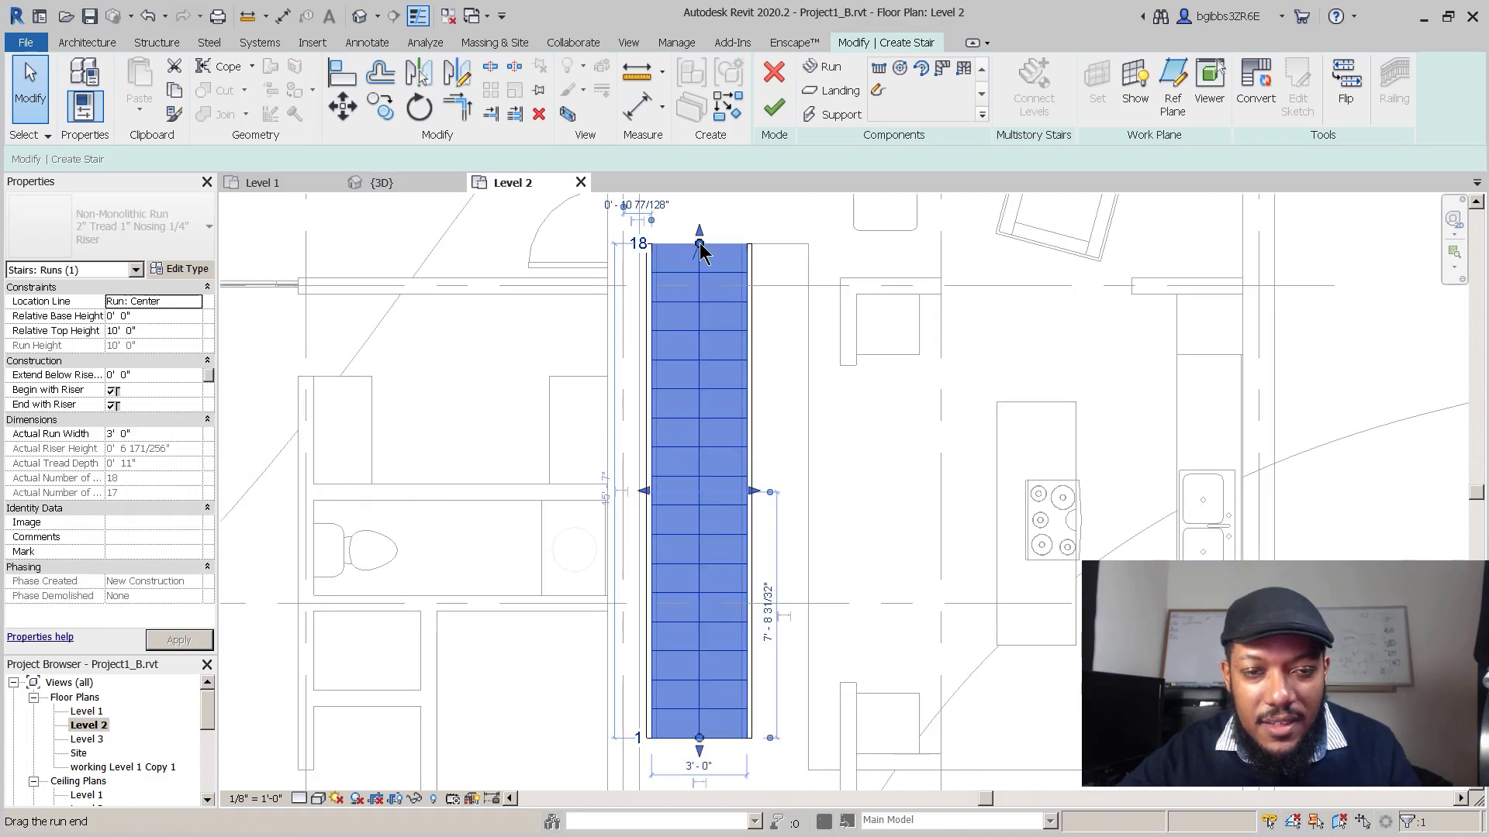
pyautogui.moveTo(698, 389); pyautogui.dragTo(699, 476)
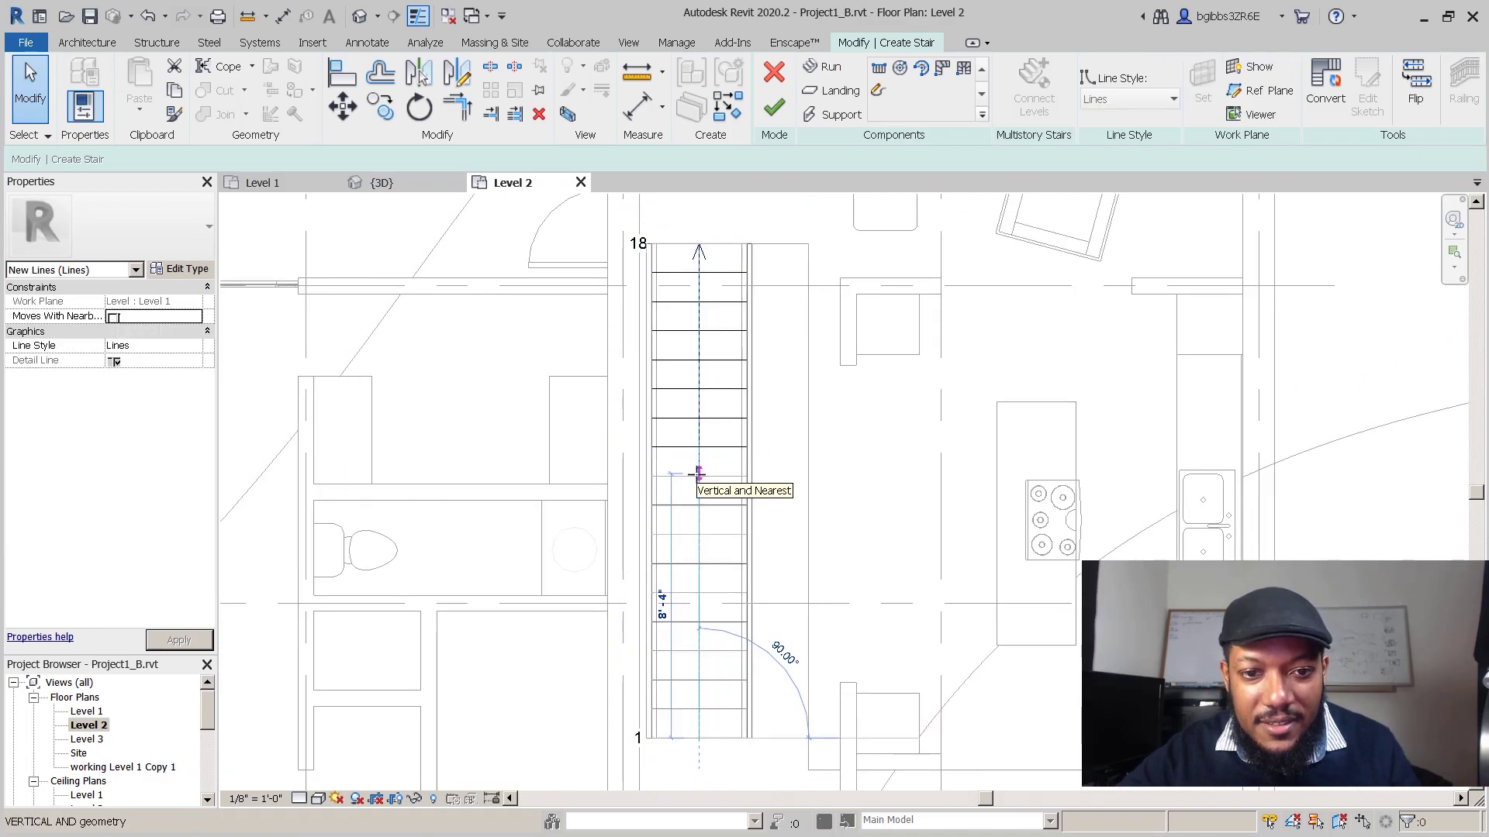
pyautogui.click(698, 581)
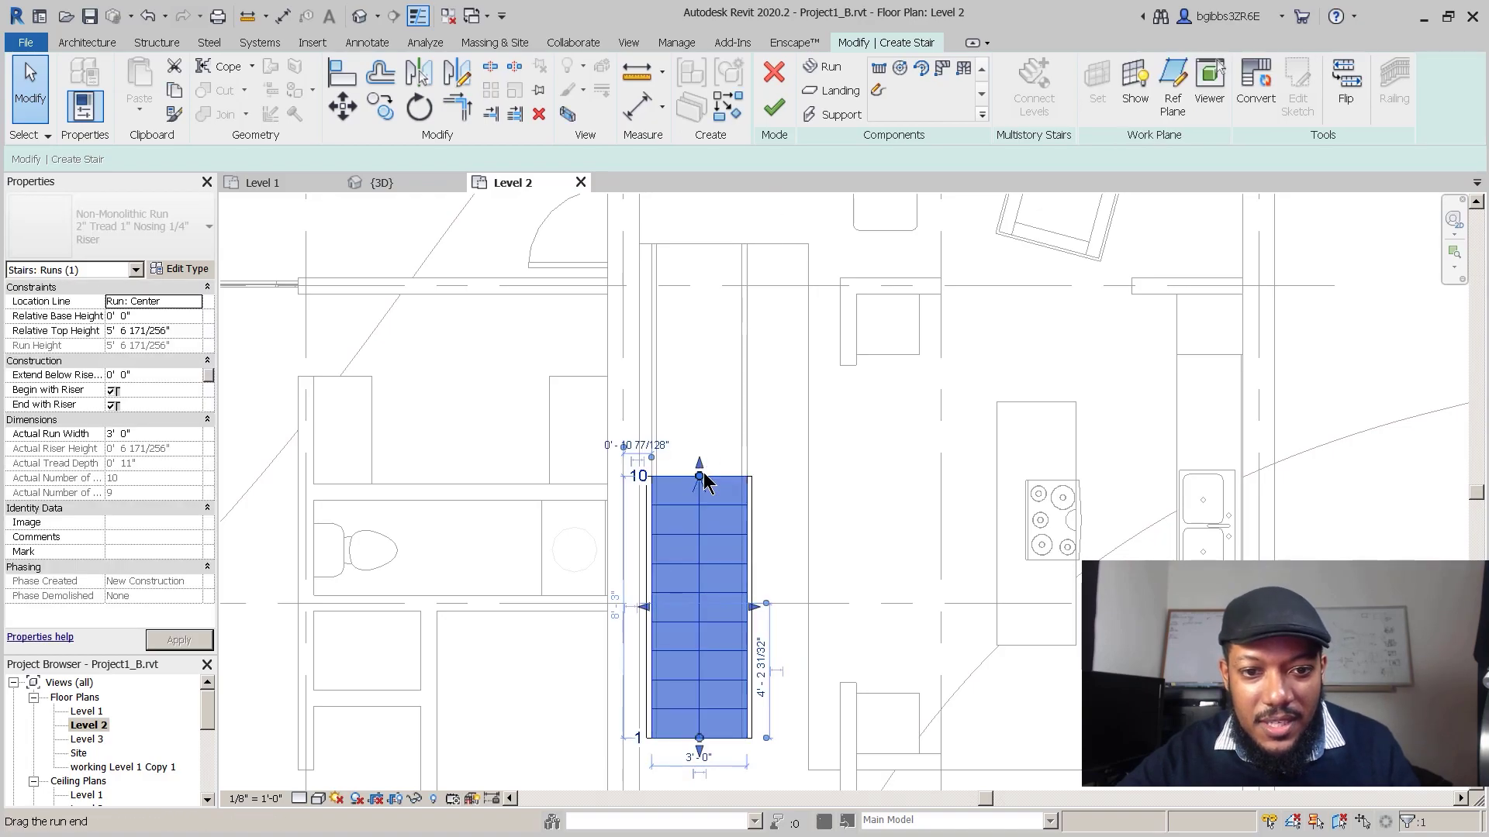
pyautogui.moveTo(700, 490); pyautogui.dragTo(700, 504)
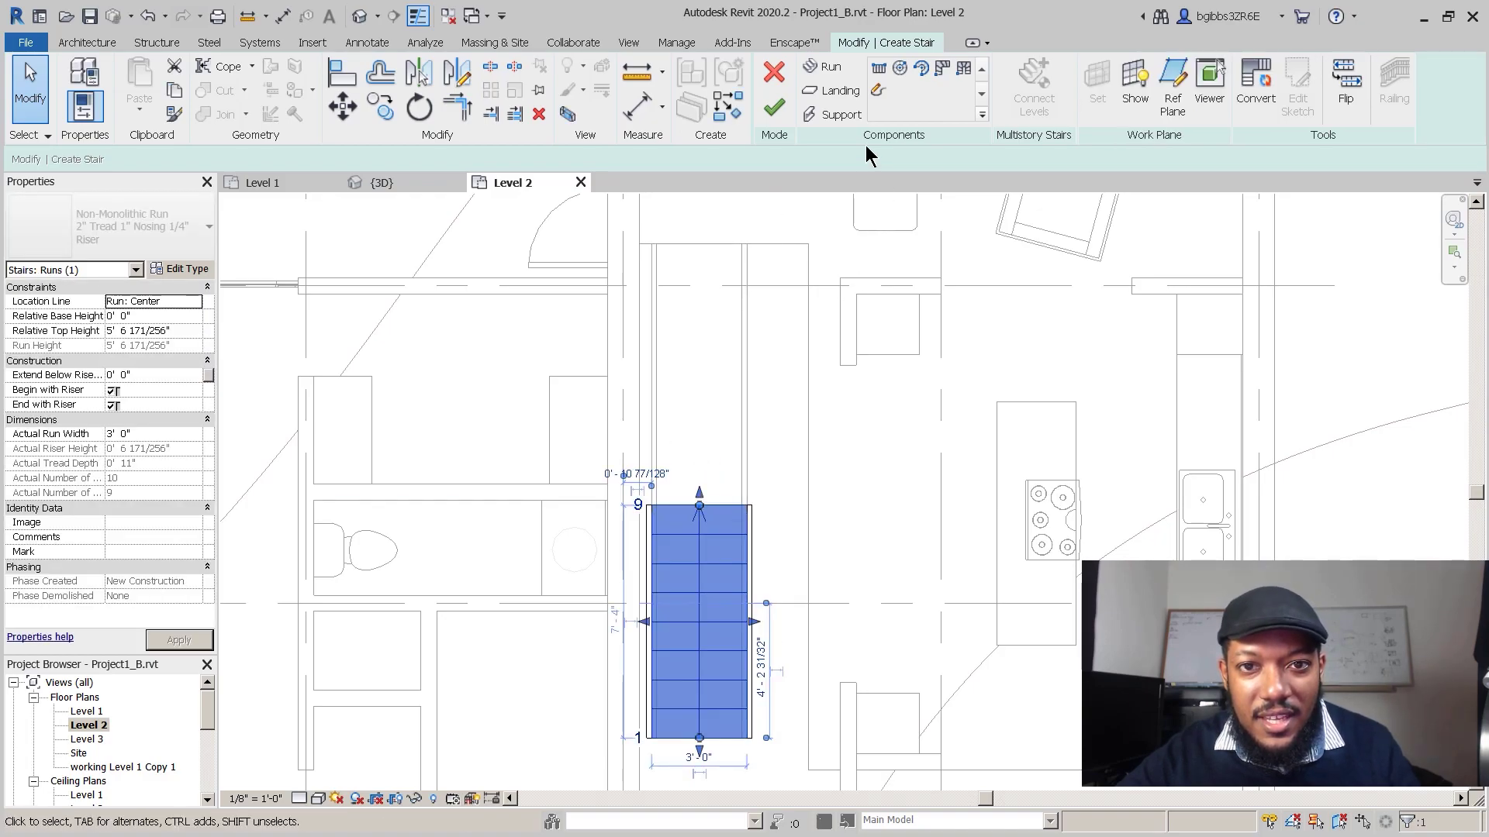
pyautogui.click(810, 92)
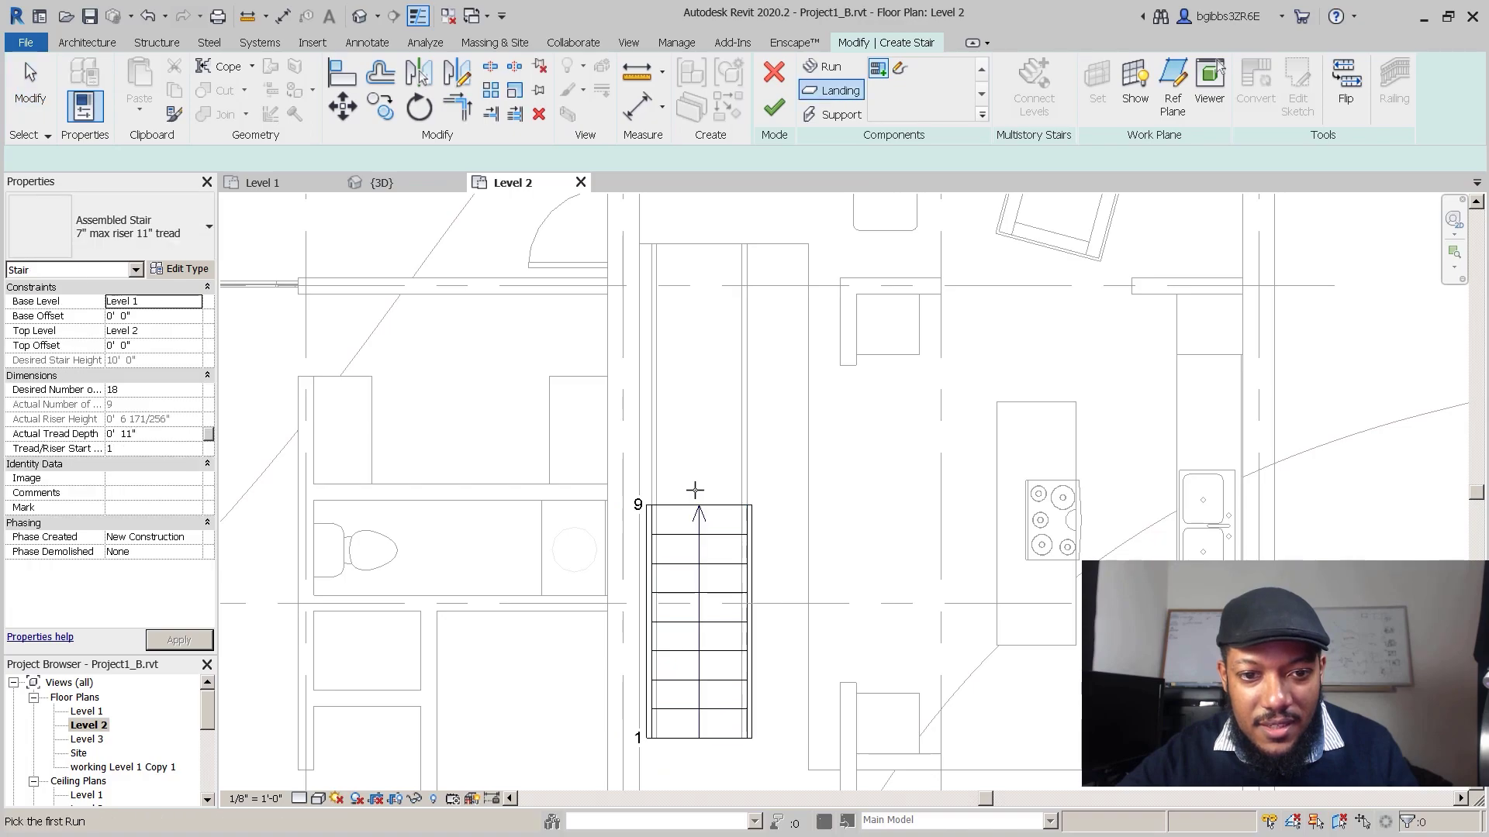
pyautogui.click(682, 508)
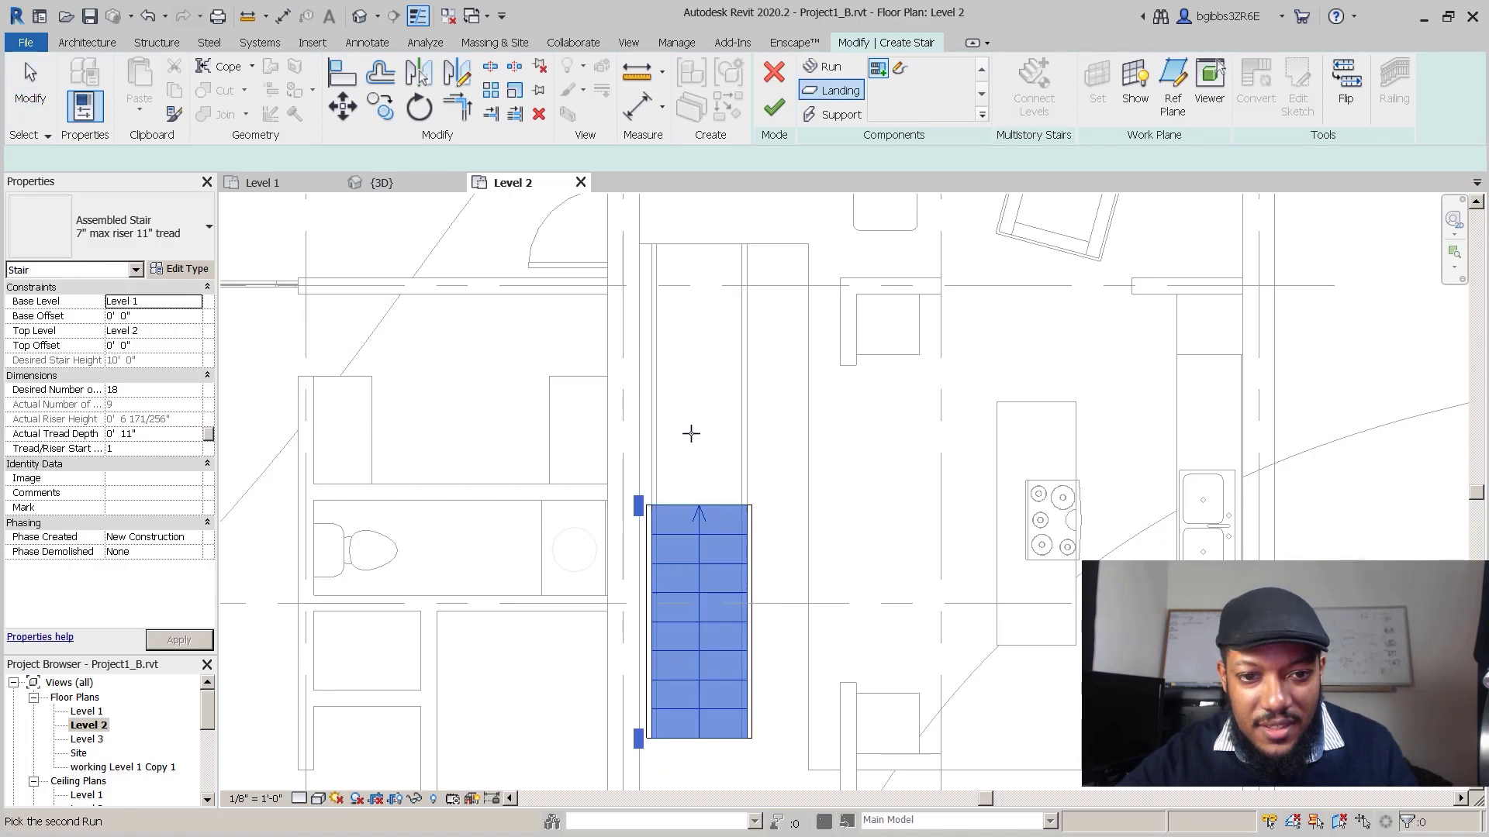
pyautogui.press('Escape')
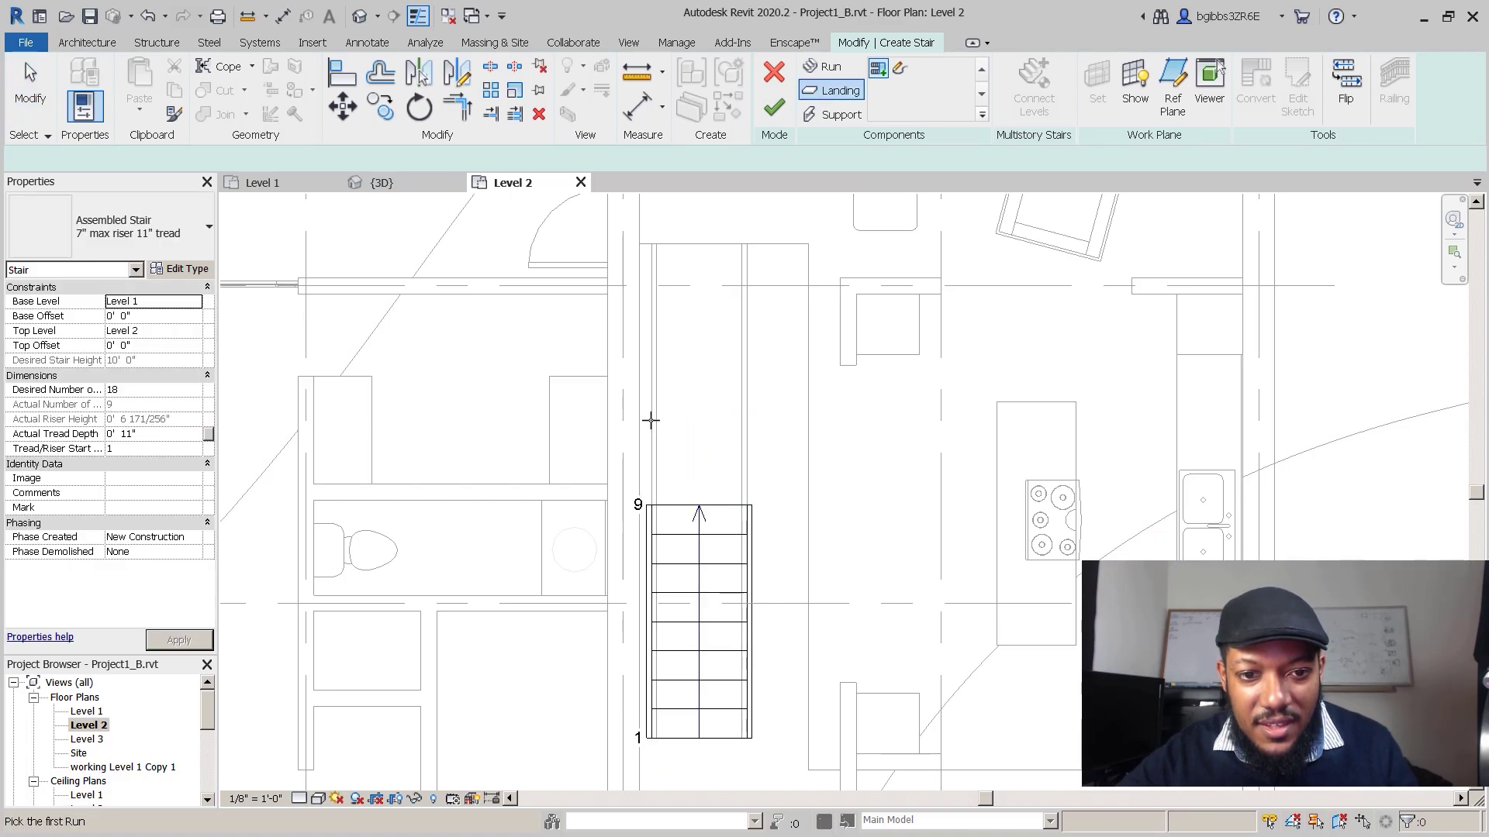
pyautogui.click(712, 508)
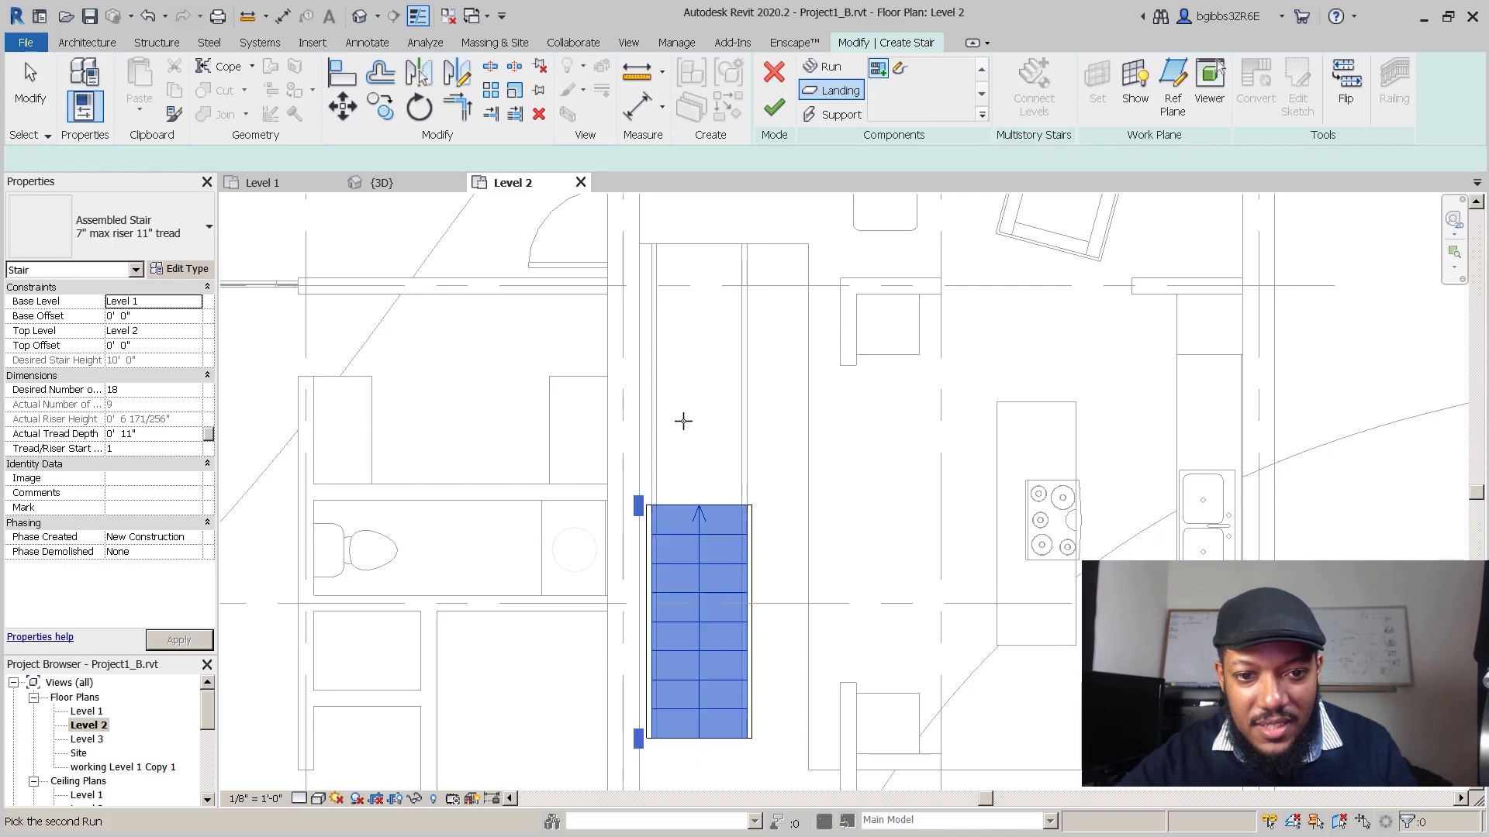
pyautogui.scroll(1, 681, 512)
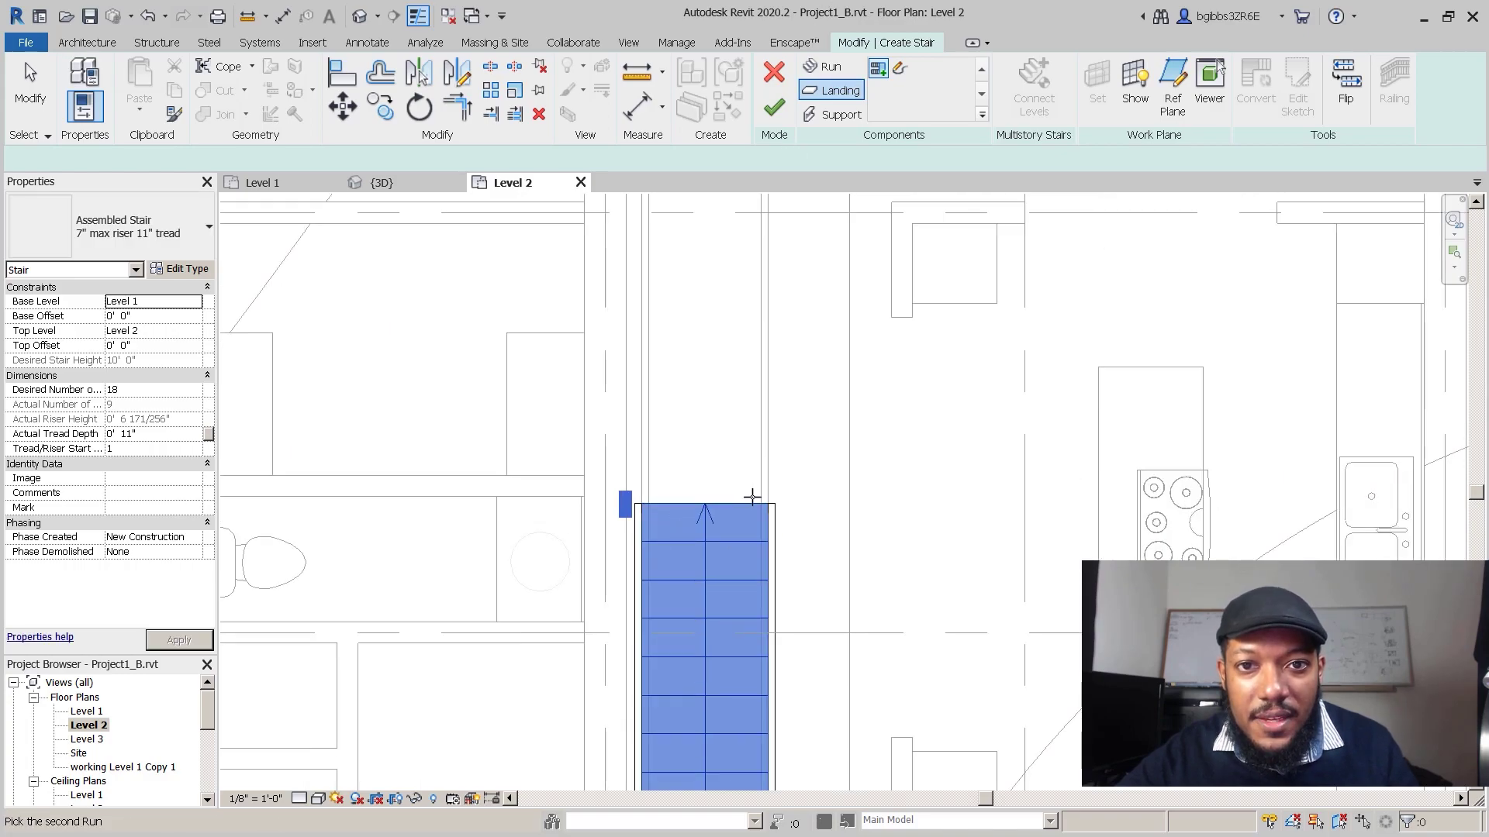
pyautogui.moveTo(749, 499); pyautogui.dragTo(665, 481, button='middle')
pyautogui.press('Escape')
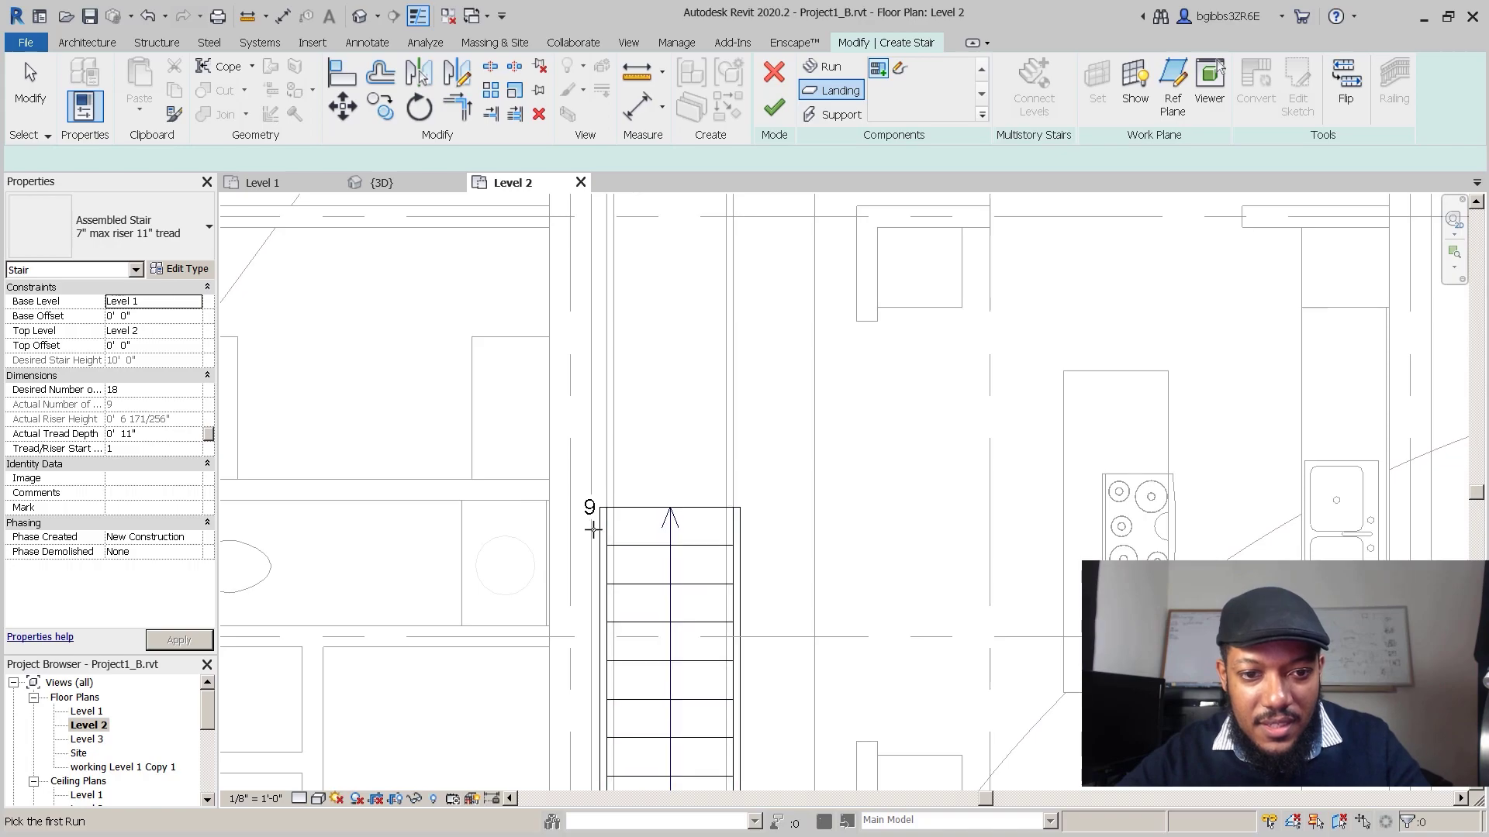
pyautogui.click(629, 505)
pyautogui.press('Escape')
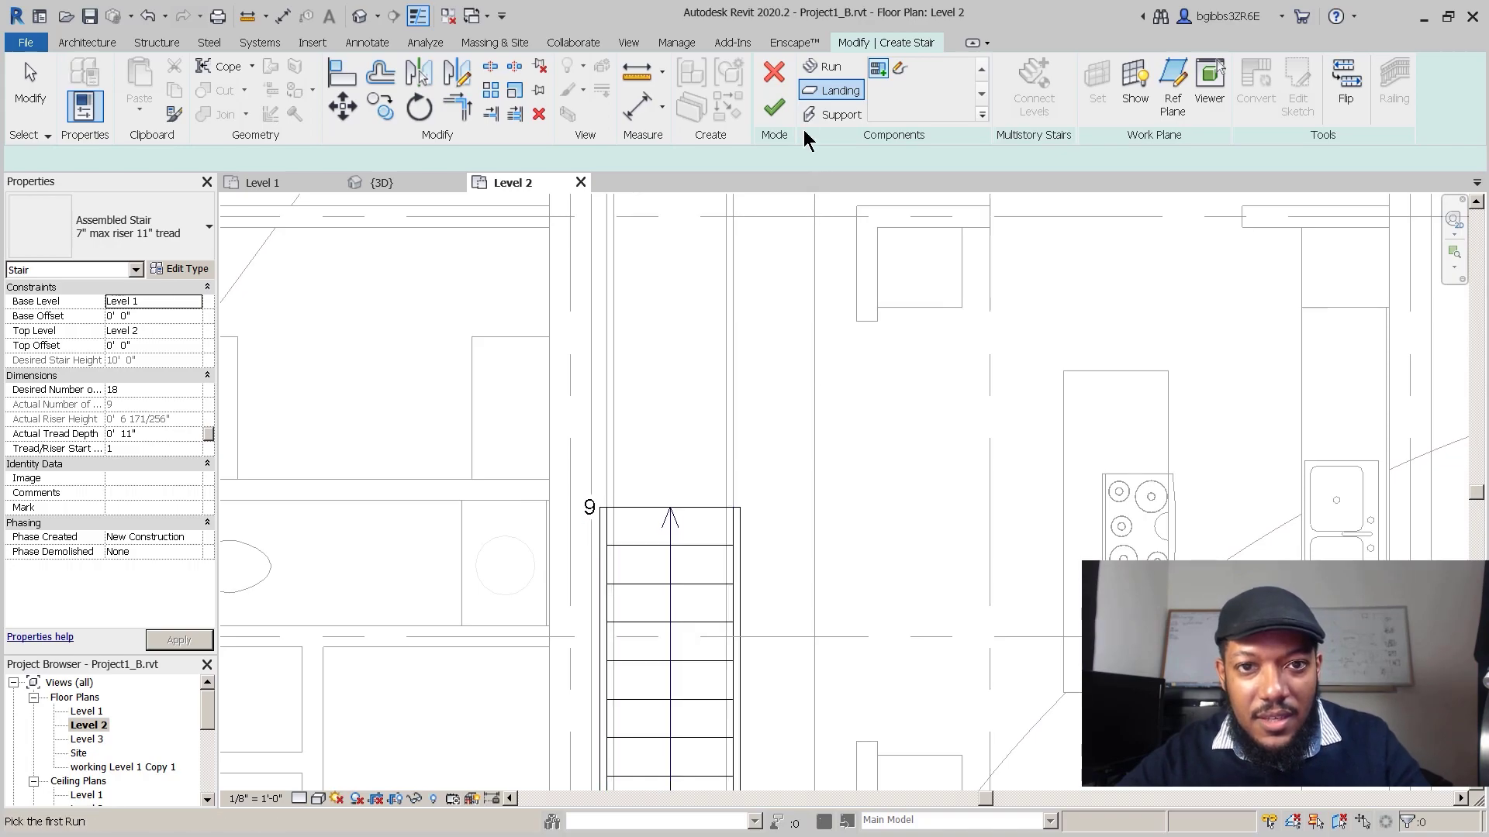
# Step: Draw a second straight run 3'-8" long in line beyond the first, with an automatic landing between them
pyautogui.scroll(-2, 884, 749)
pyautogui.click(823, 67)
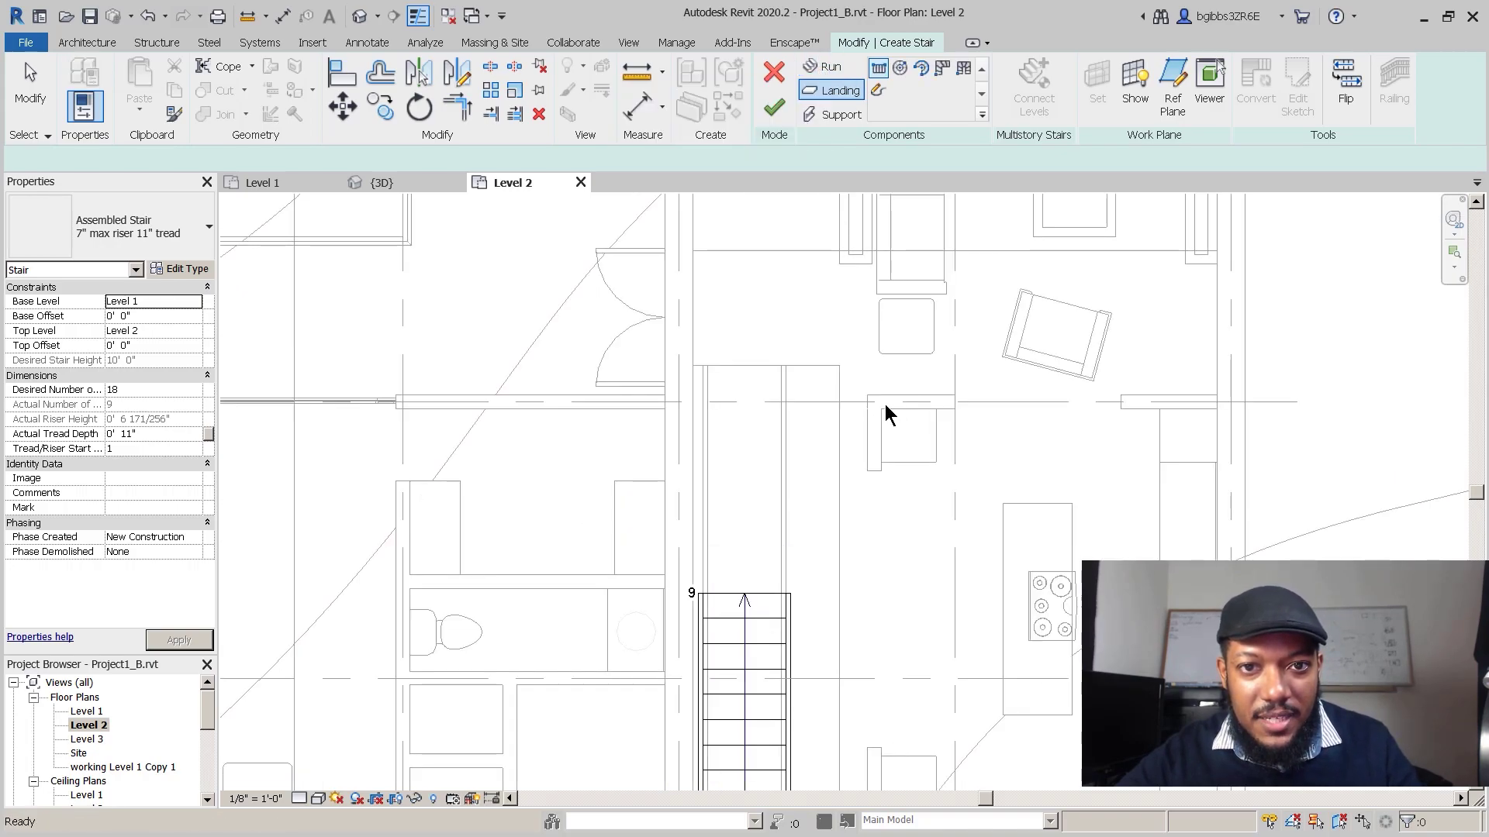
pyautogui.click(746, 510)
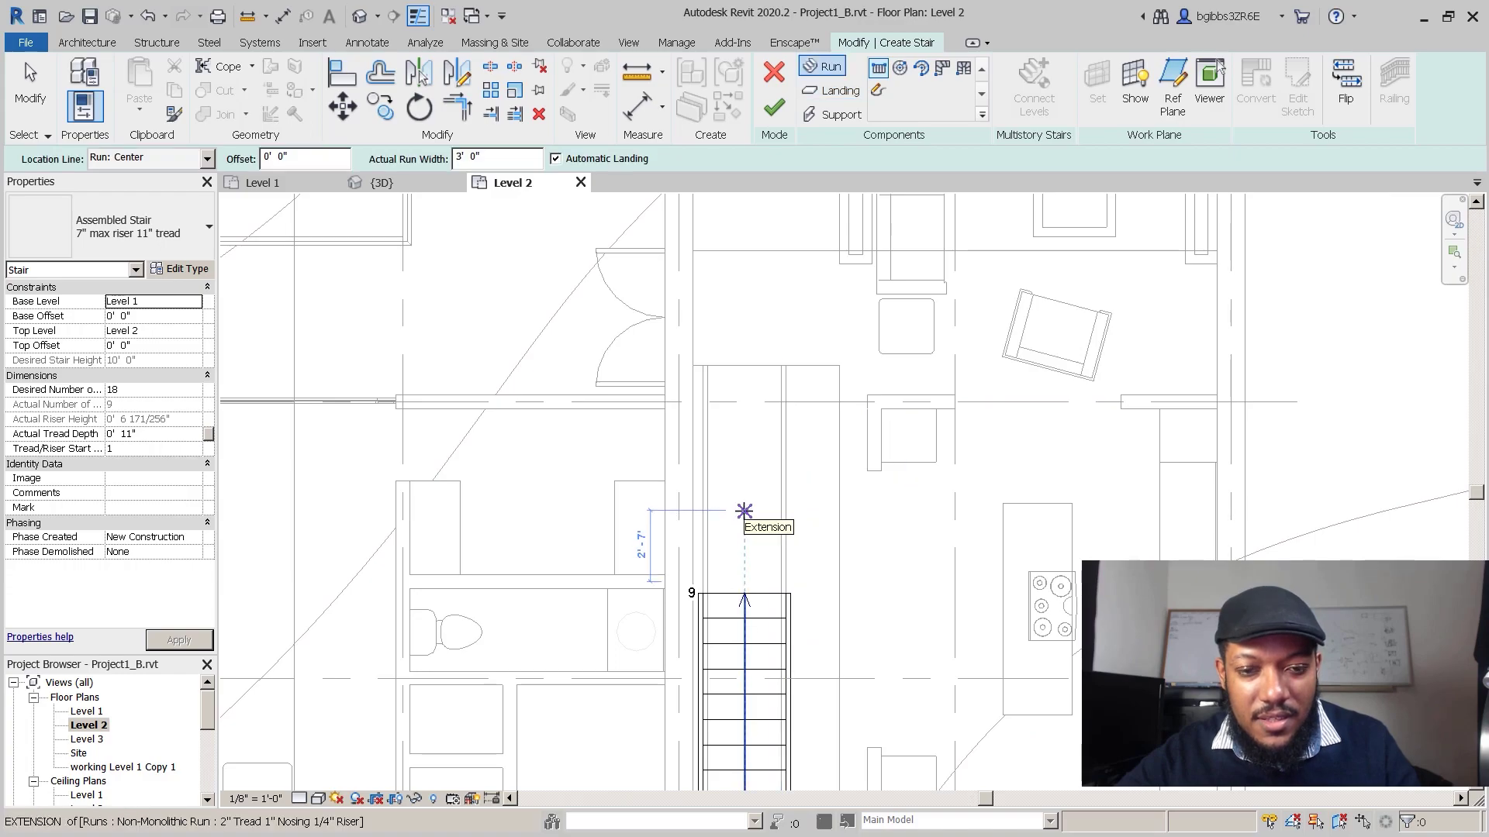
pyautogui.click(746, 411)
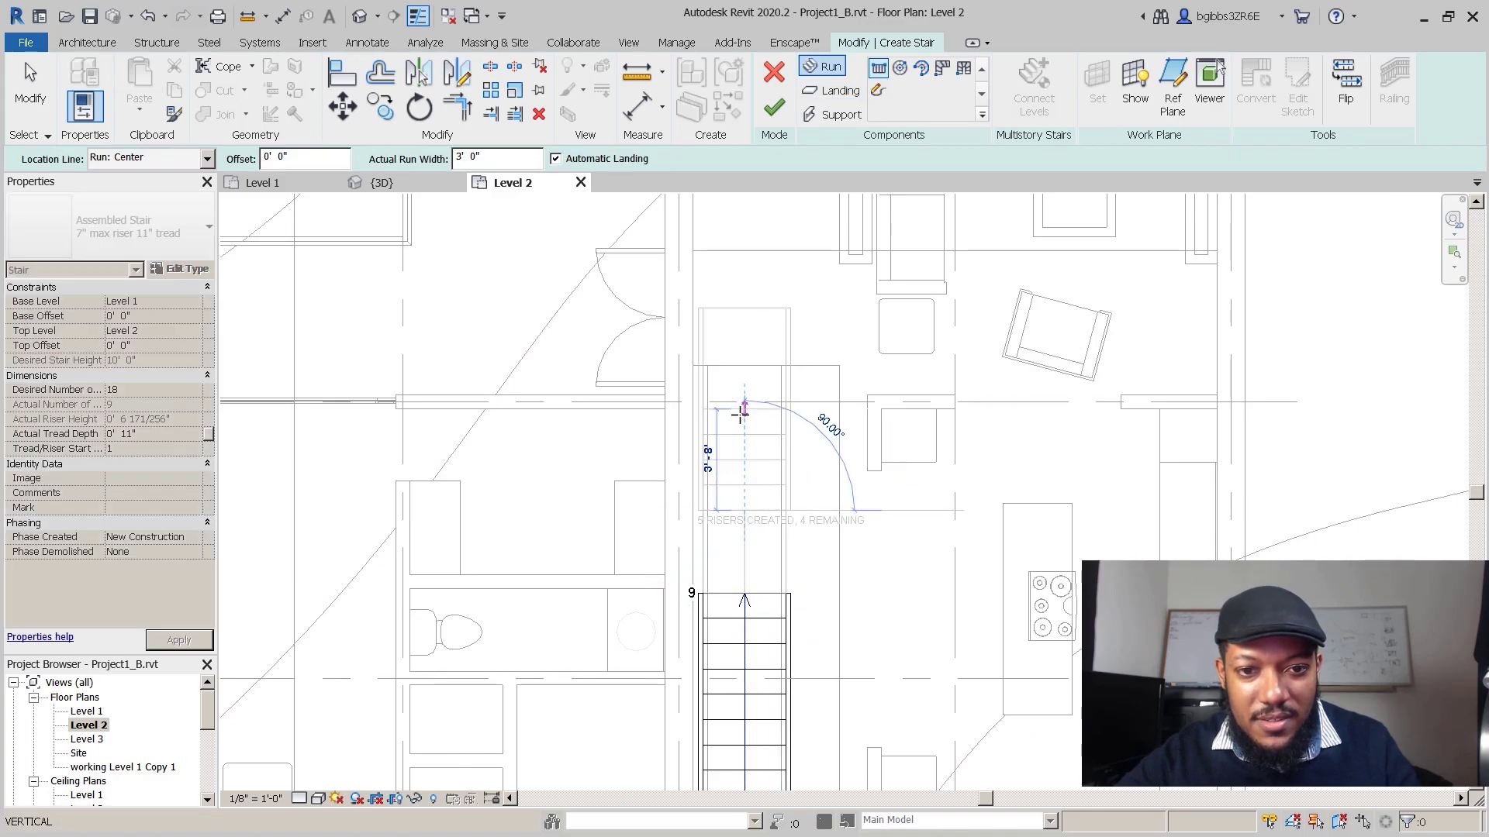
pyautogui.press('Escape')
# Step: Extend the upper run from its upper end so the stair reaches riser 18
pyautogui.click(749, 419)
pyautogui.moveTo(746, 409); pyautogui.dragTo(740, 315)
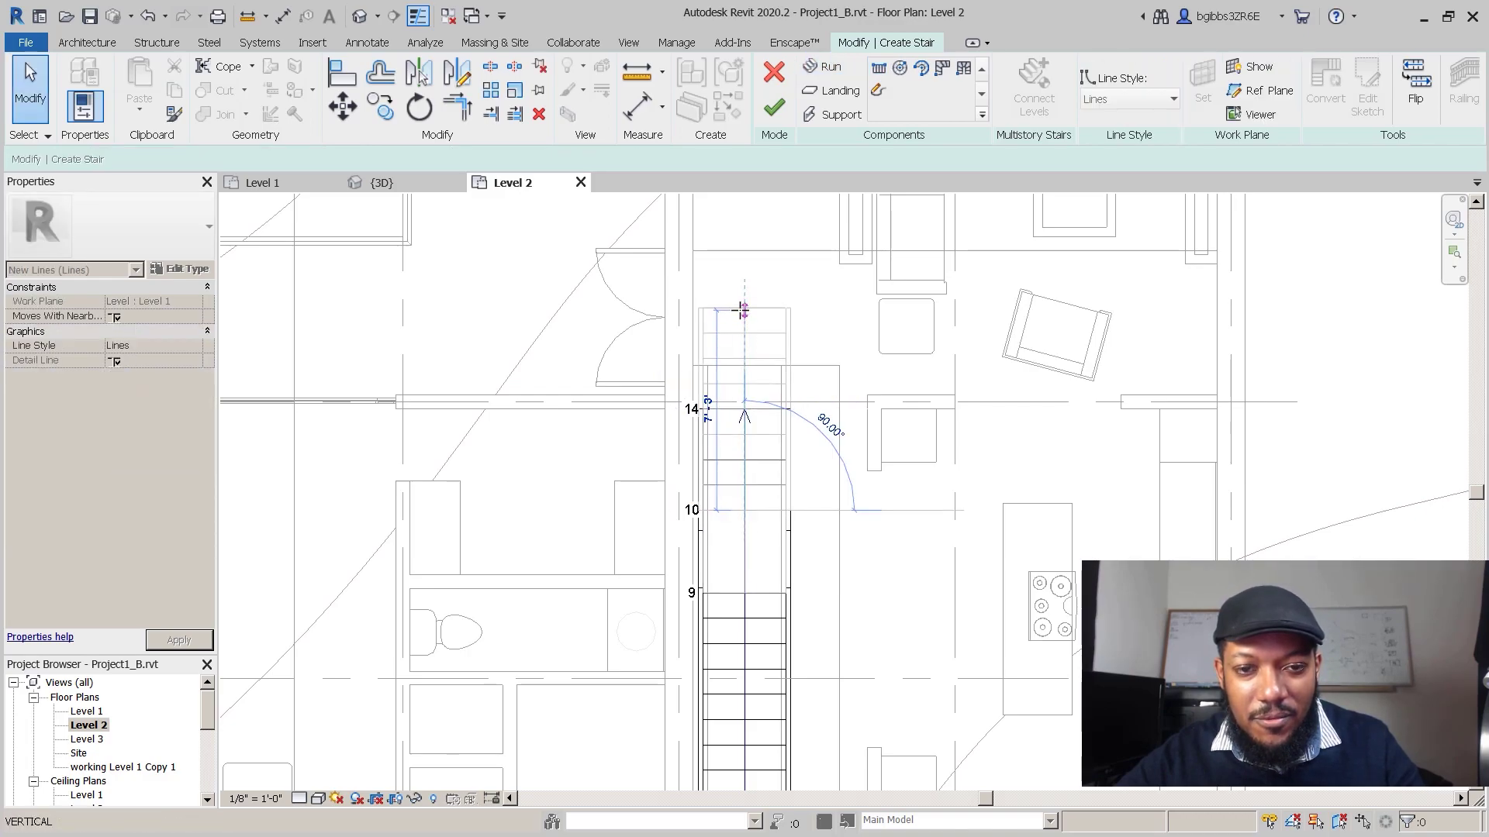
pyautogui.scroll(2, 758, 369)
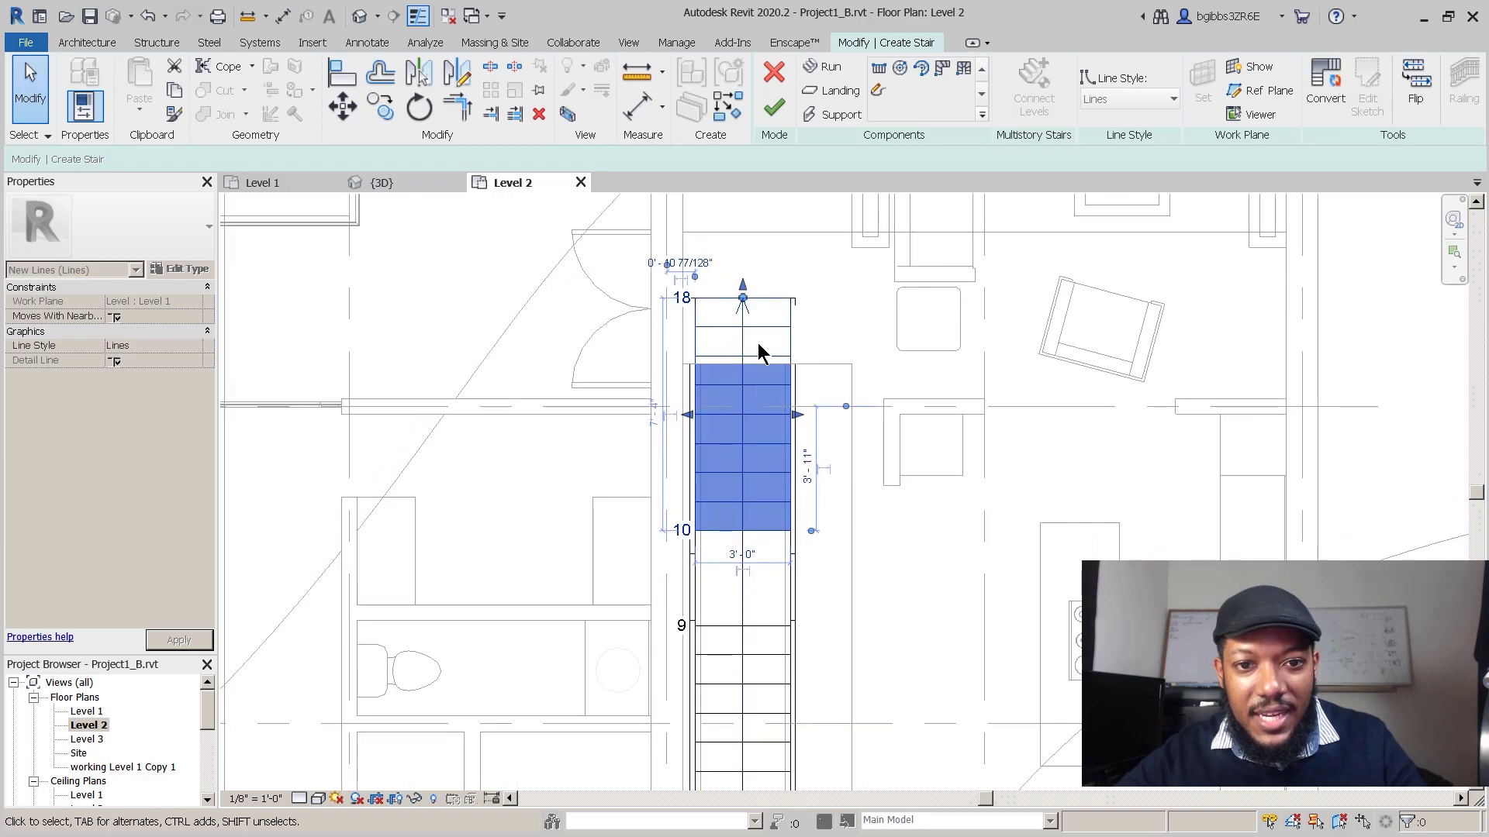
pyautogui.click(808, 283)
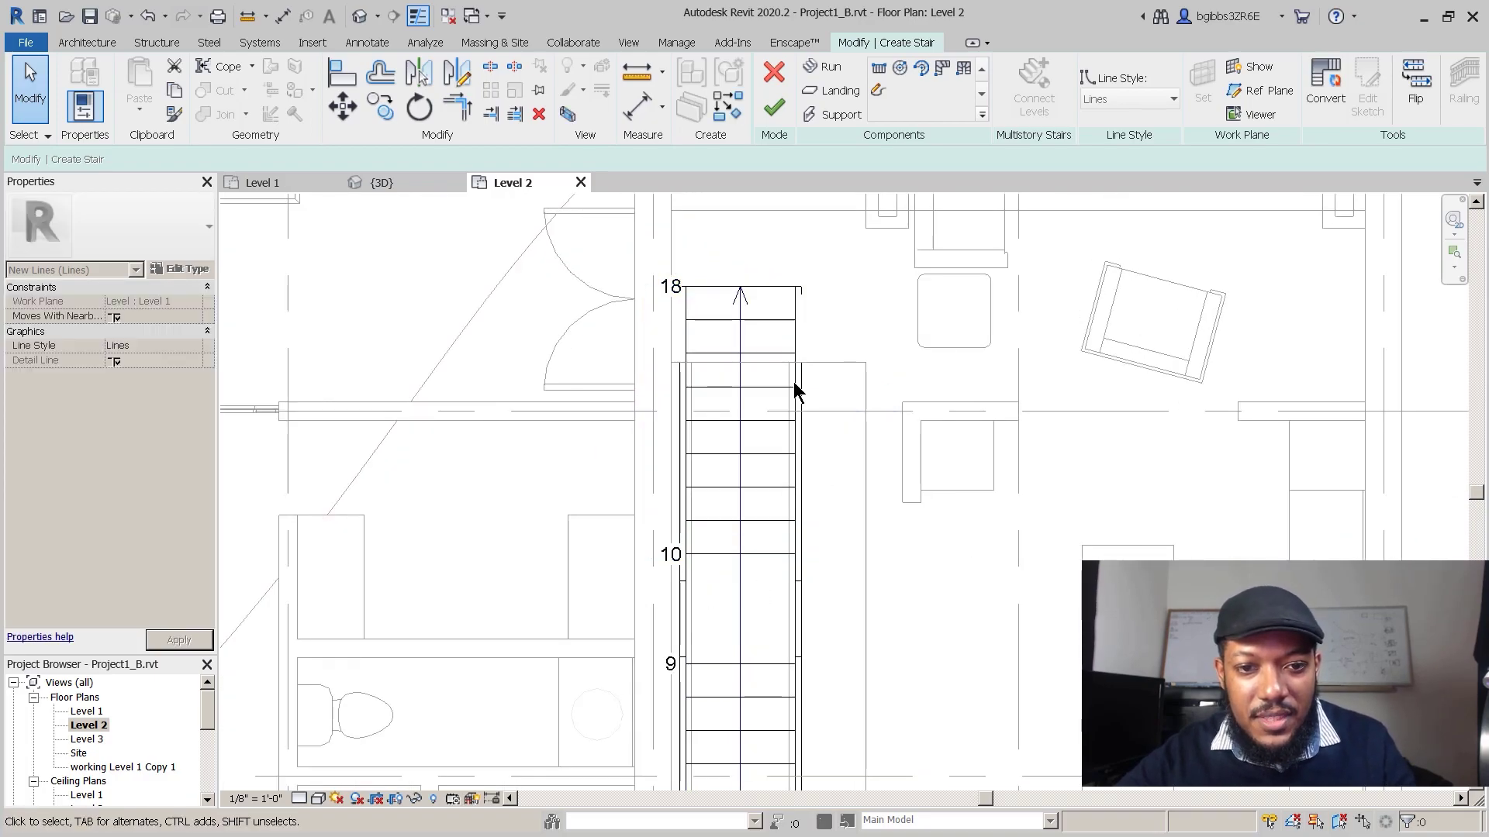
# Step: Delete the stair's upper run and undo back to only the 9-riser lower run, without its landing
pyautogui.scroll(-1, 774, 489)
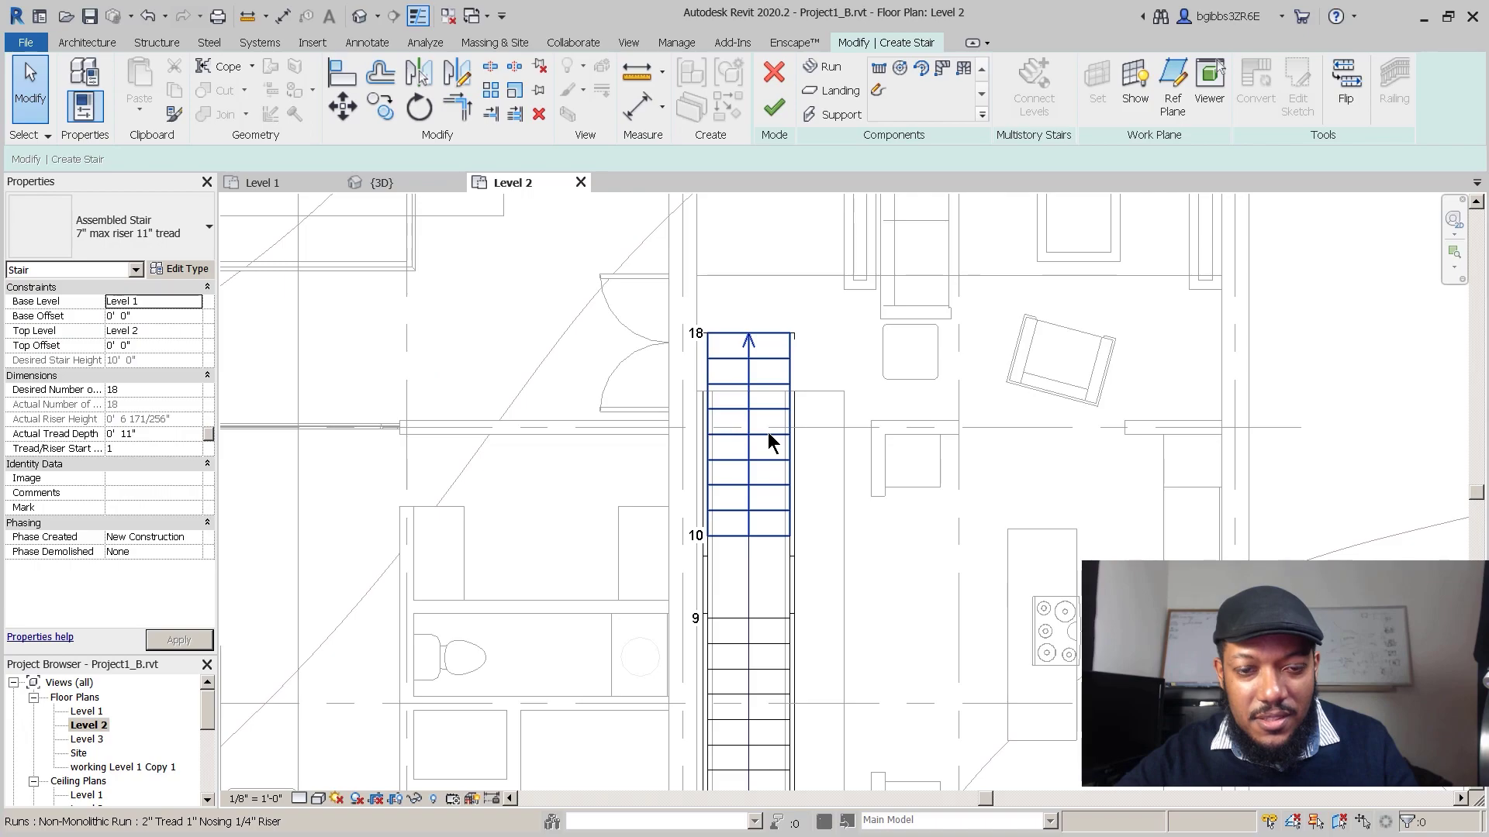
pyautogui.click(769, 435)
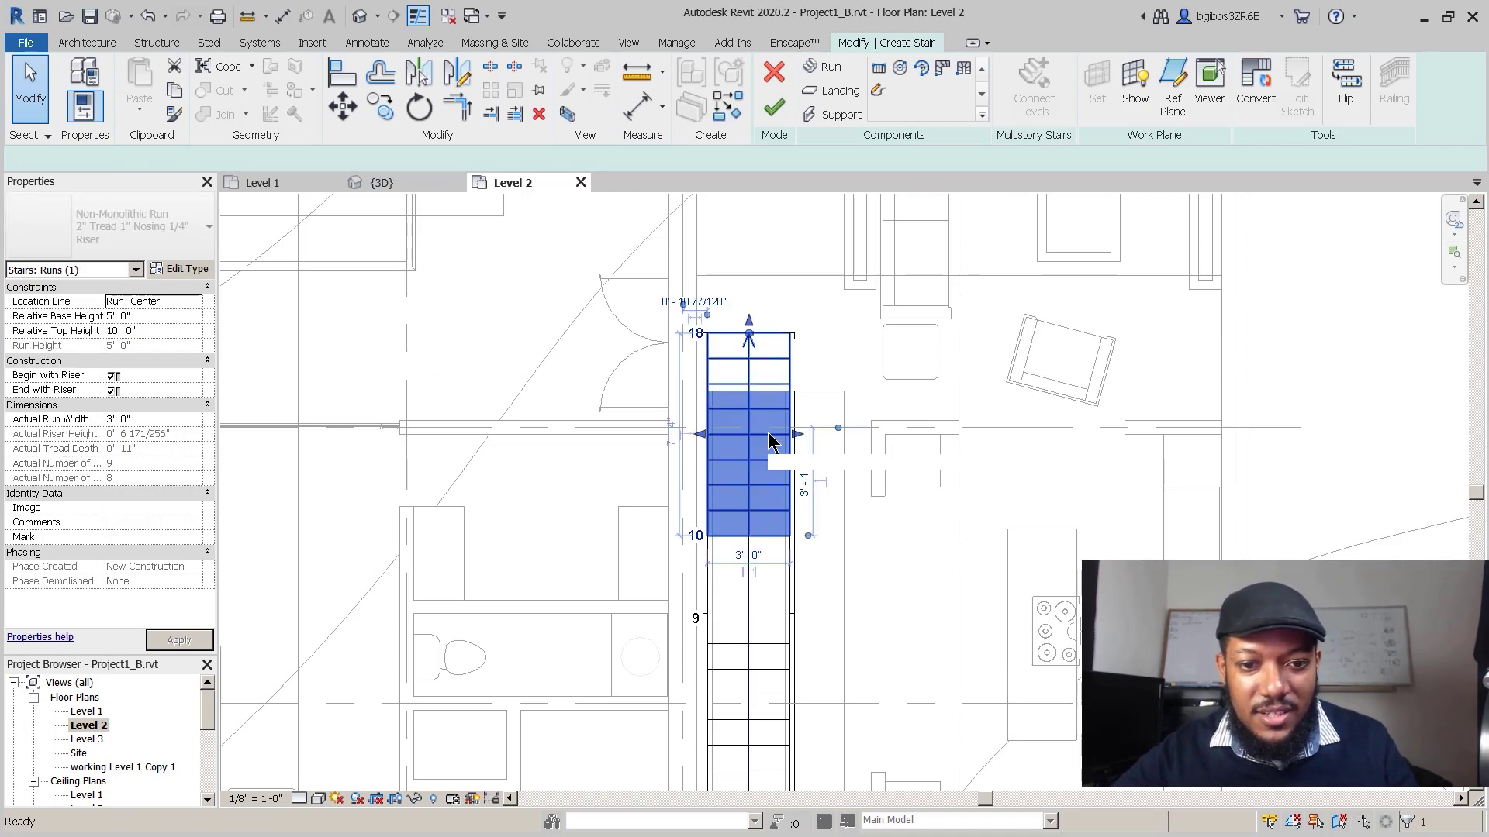
pyautogui.press('Delete')
pyautogui.scroll(1, 747, 591)
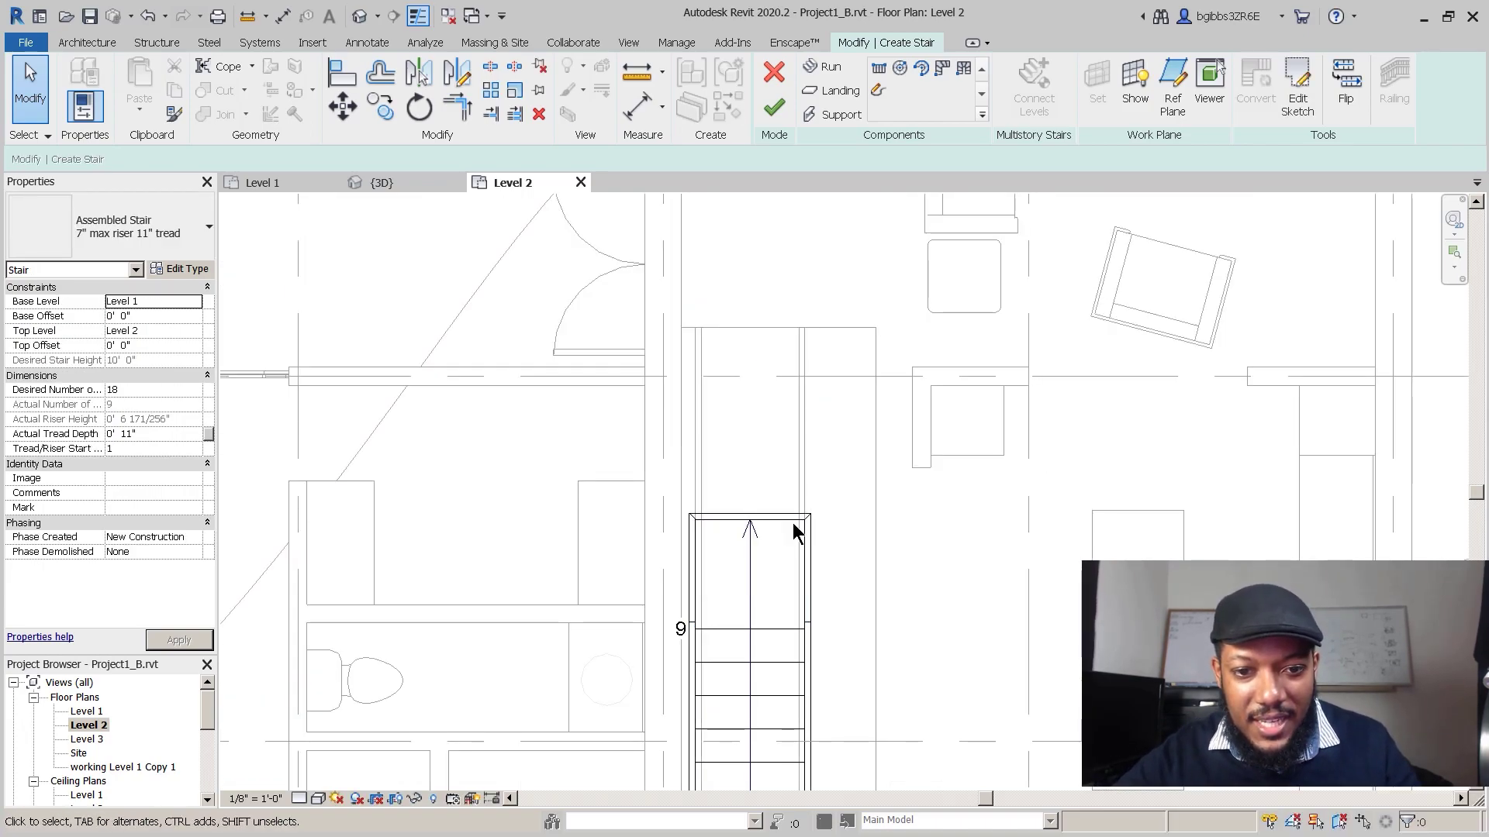
pyautogui.click(777, 112)
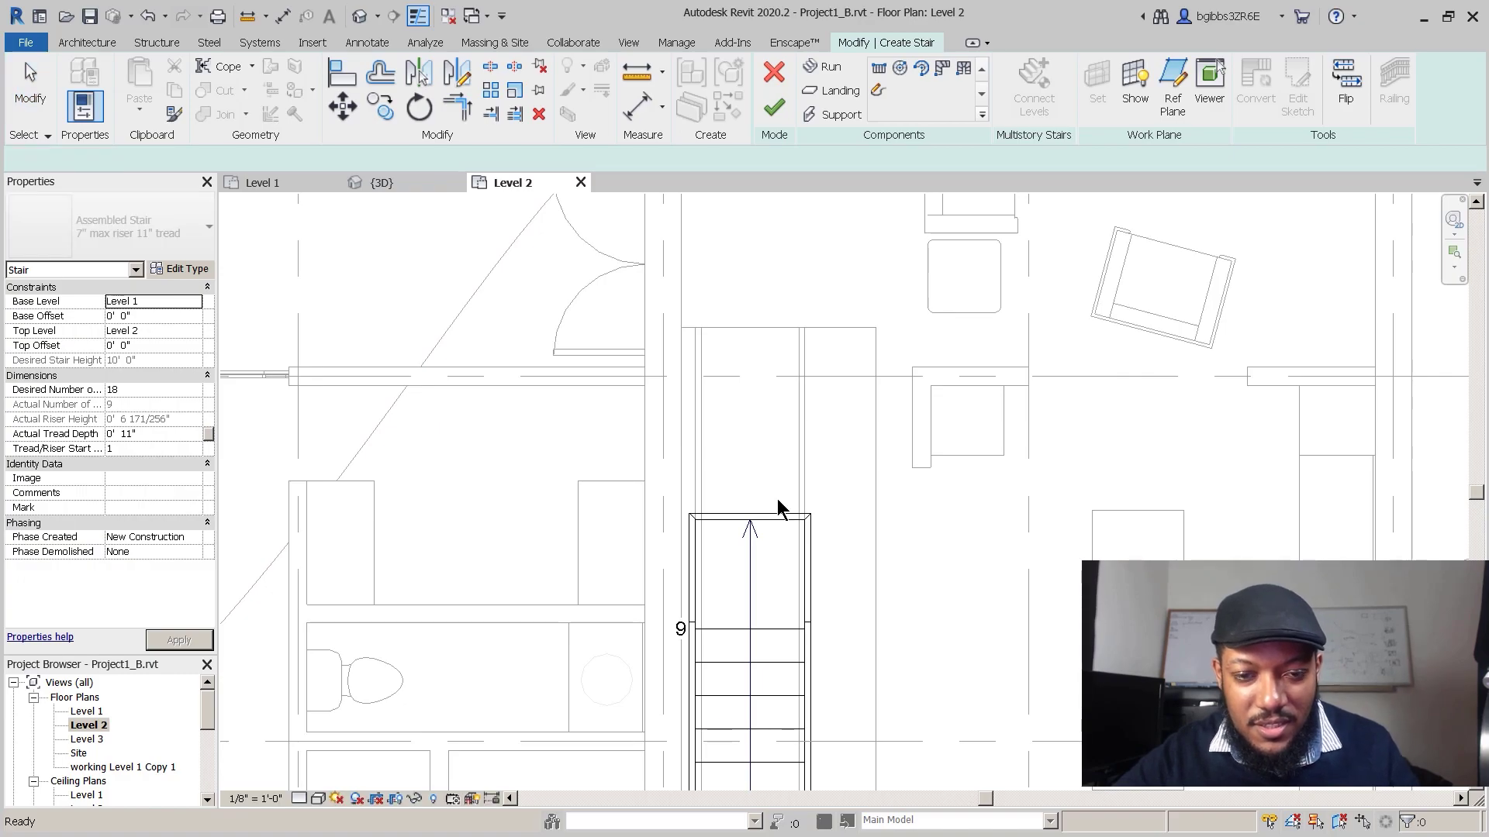
pyautogui.hotkey('ctrl', 'z')
pyautogui.hotkey('ctrl', 'z')
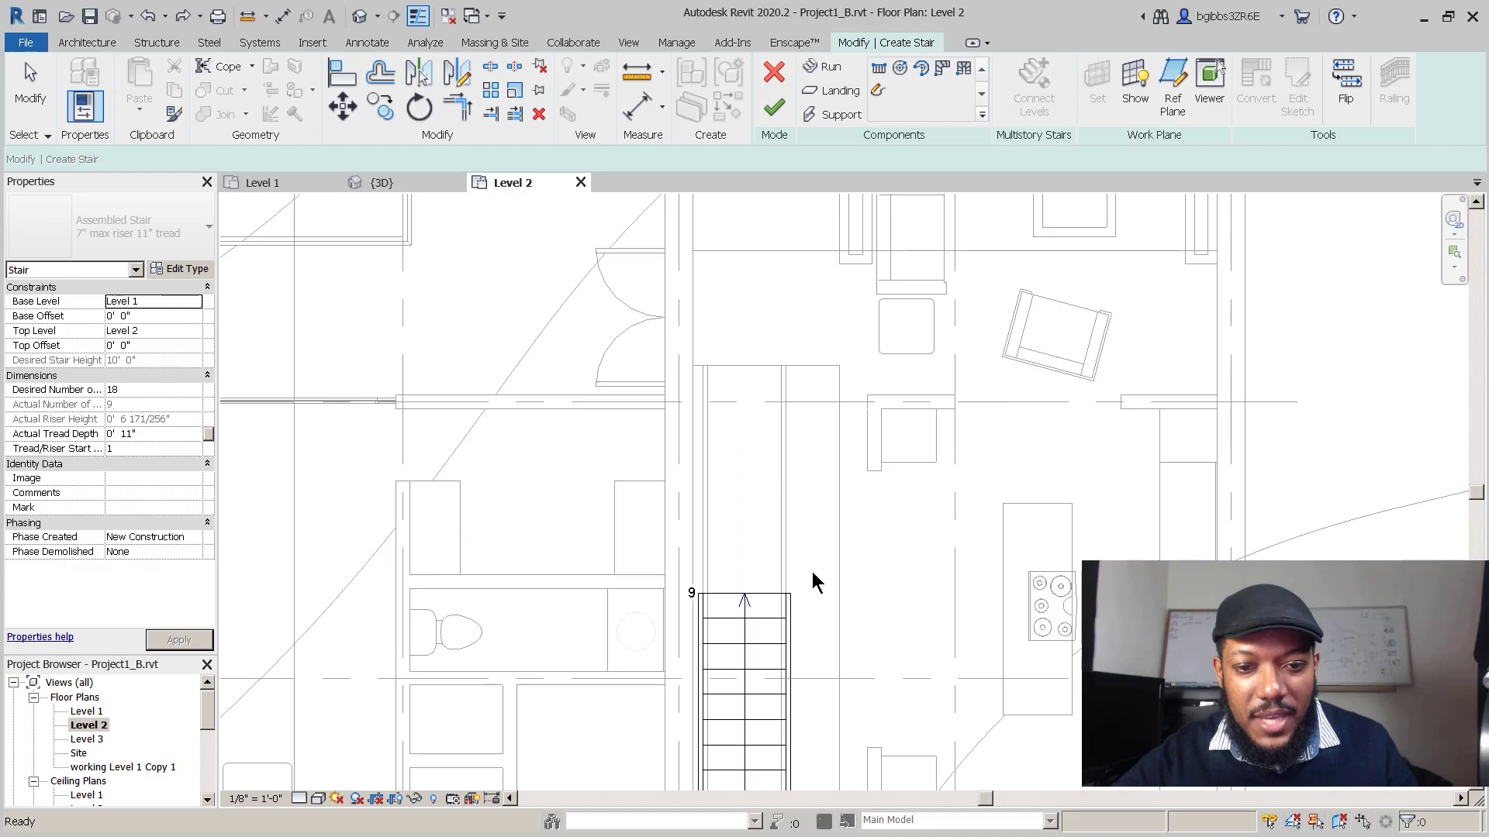
# Step: Draw a second straight run of 9 risers, 7'-4" long, perpendicular to the first, with an automatic landing at the corner
pyautogui.click(830, 67)
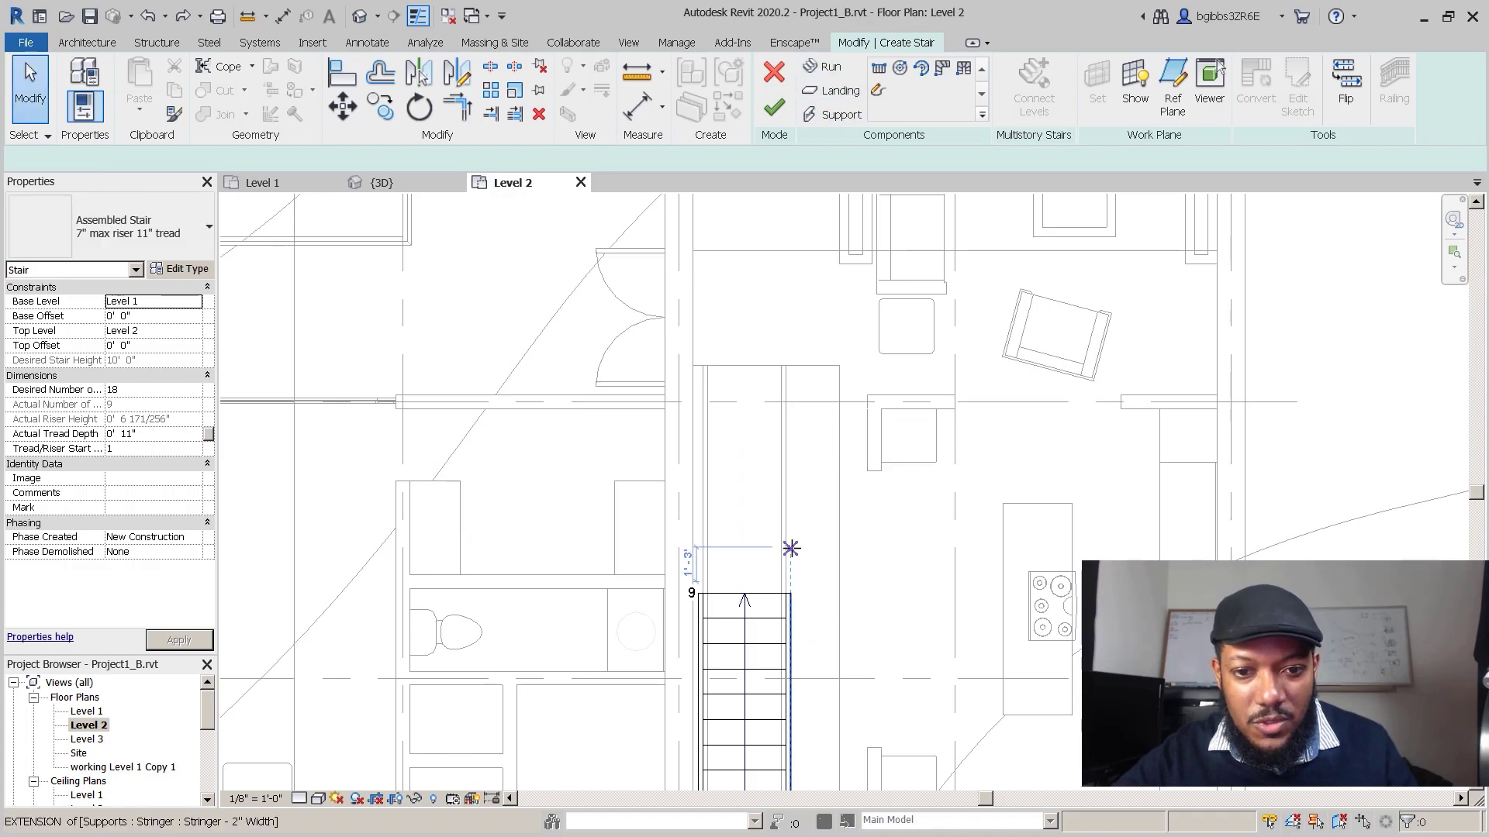
pyautogui.click(791, 531)
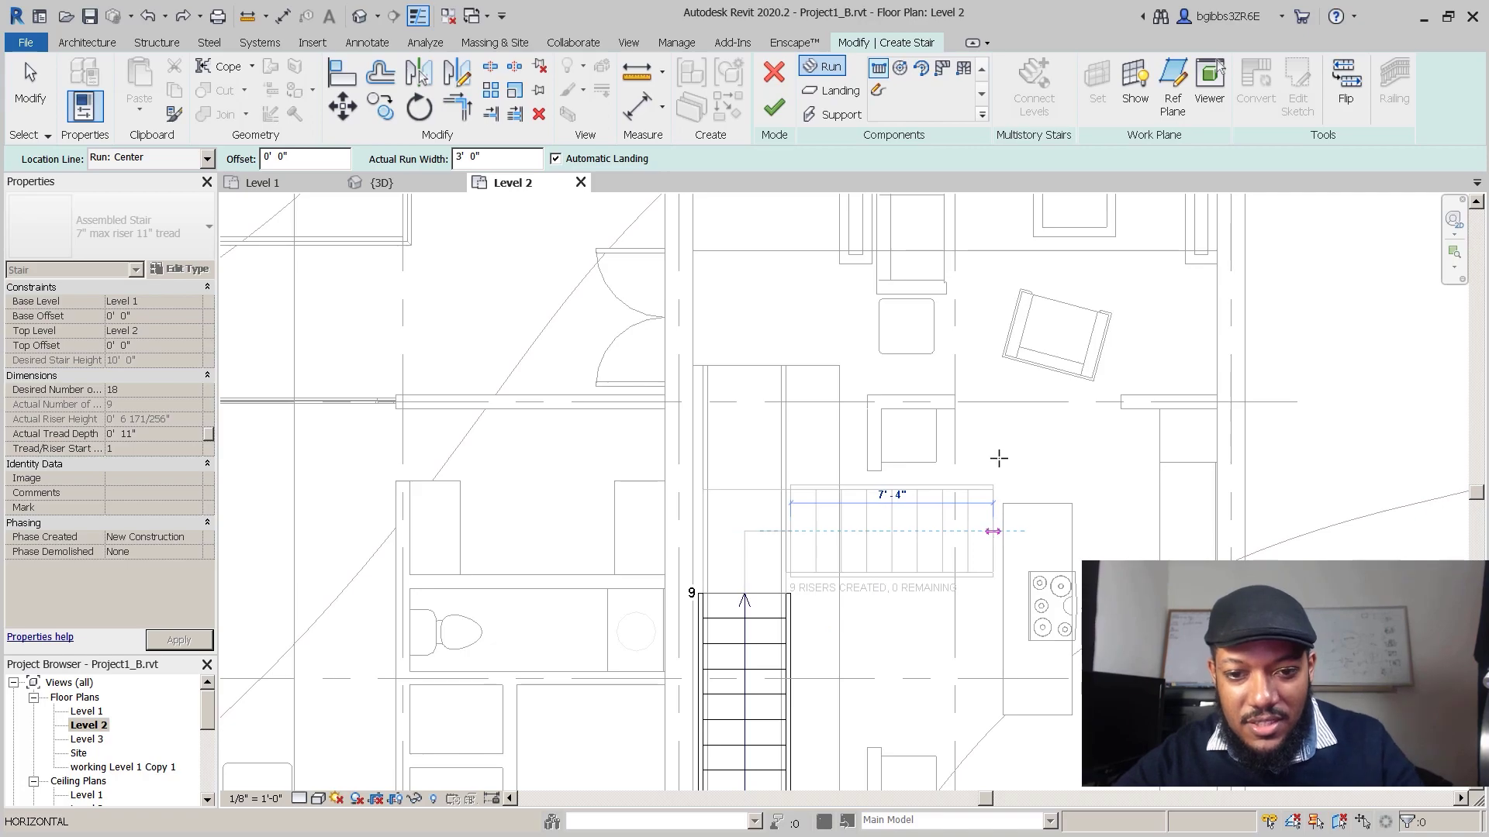
pyautogui.click(993, 531)
pyautogui.scroll(-3, 762, 436)
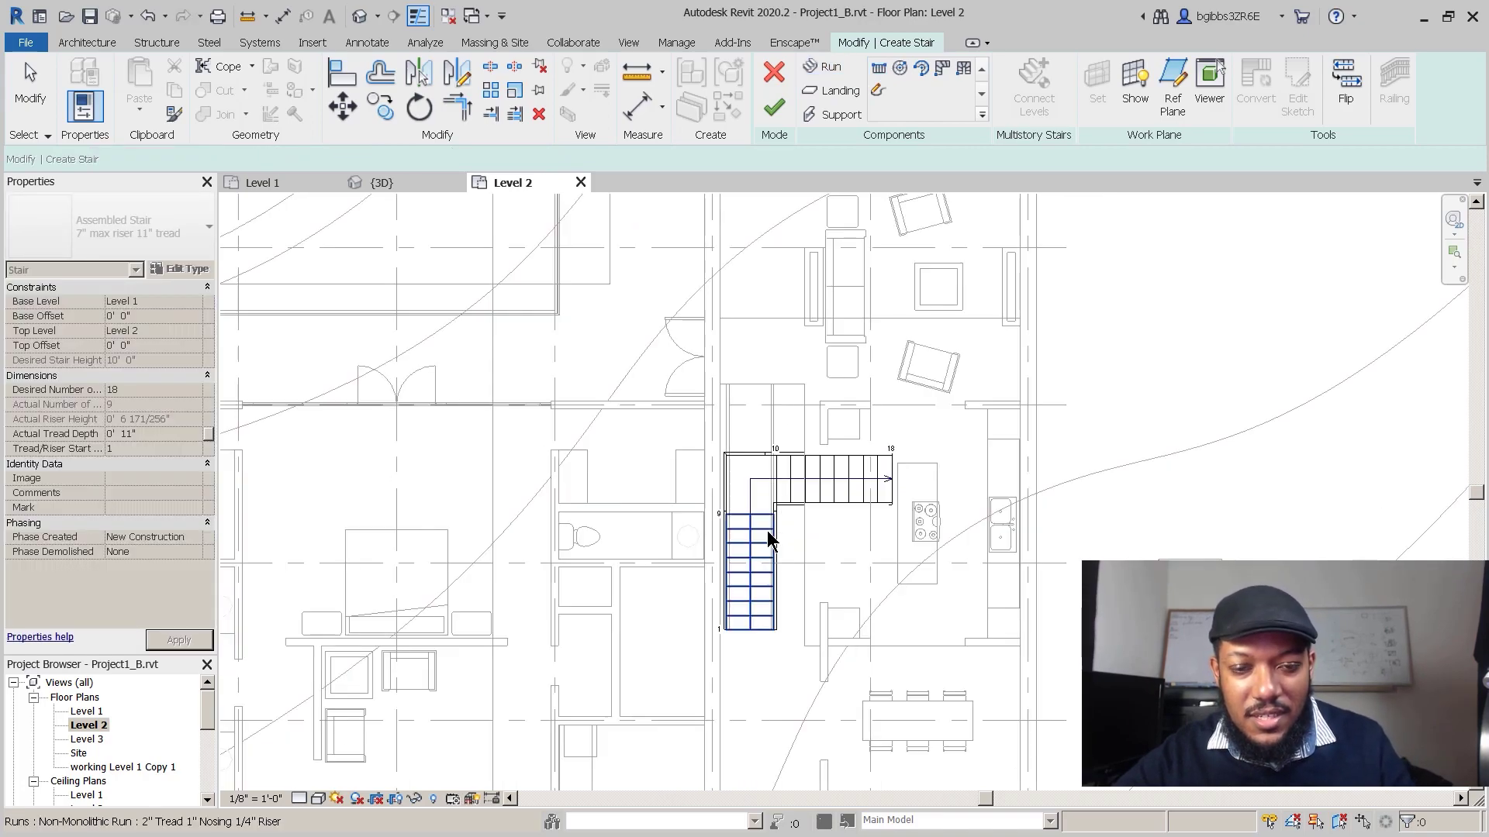
pyautogui.press('Escape')
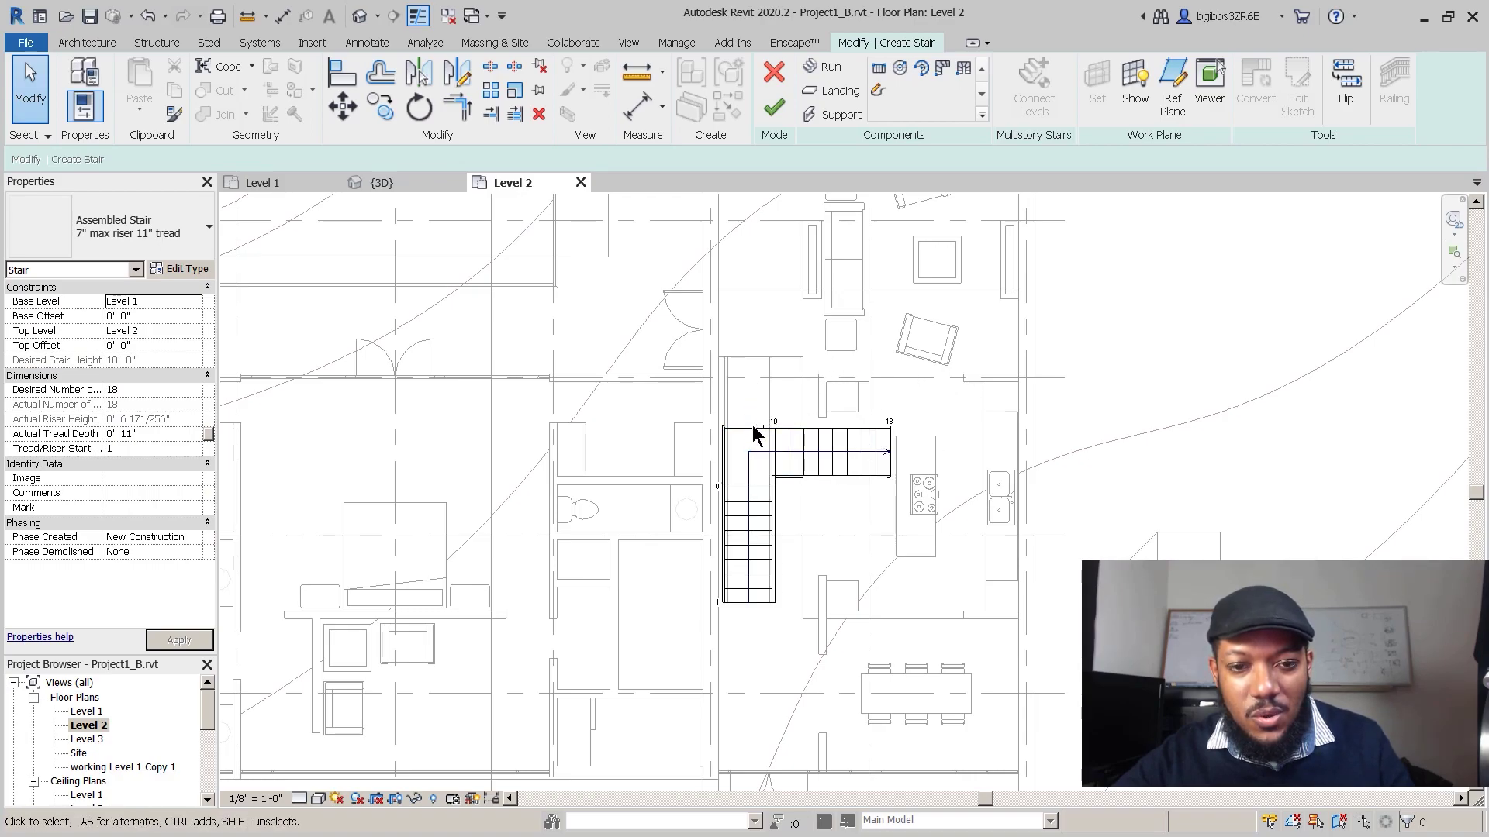
# Step: Try to extend the lower run from its lower end to about 8'-11" long
pyautogui.scroll(2, 814, 502)
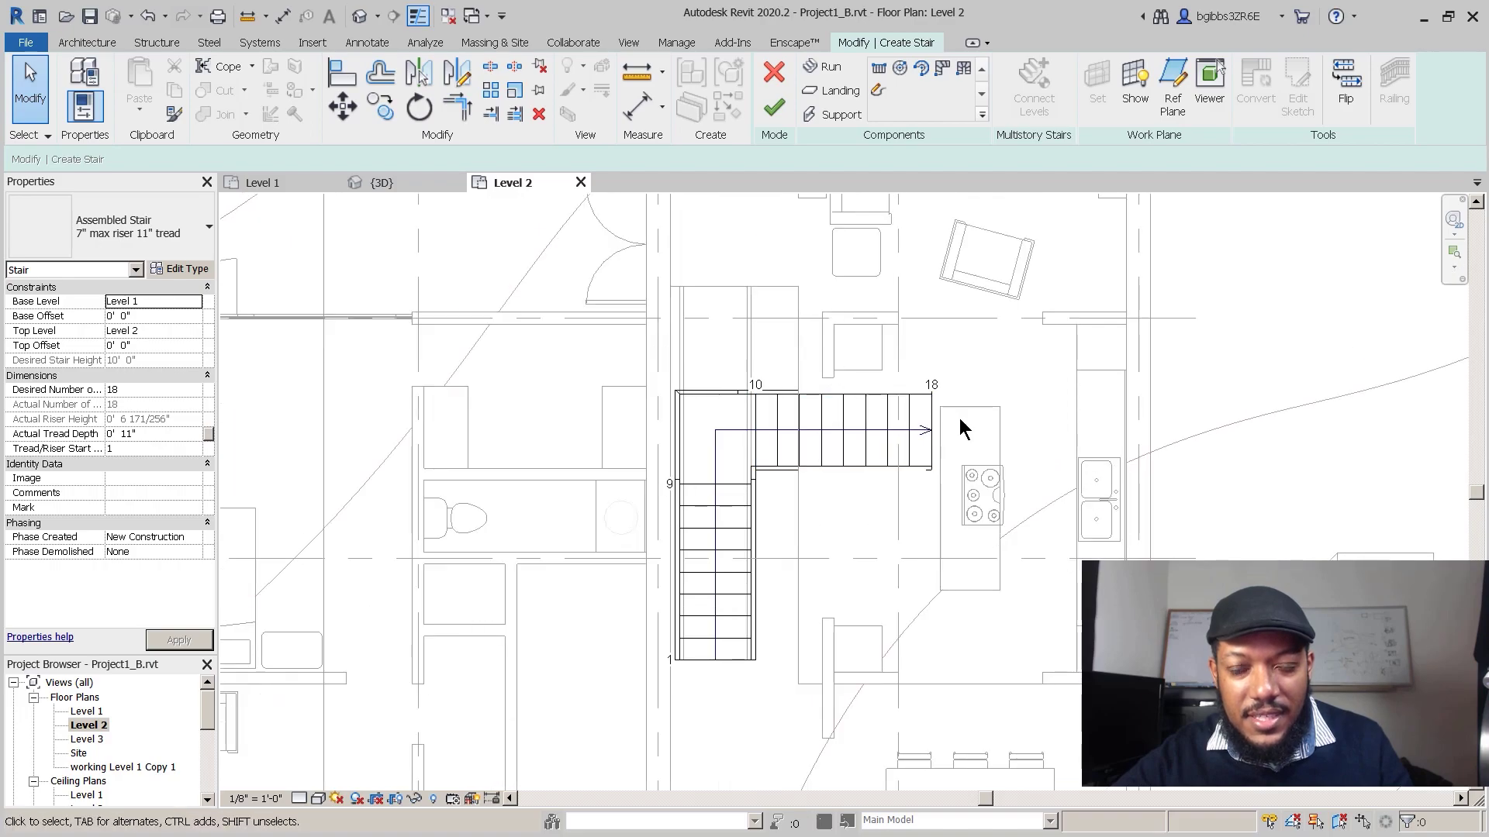
pyautogui.scroll(-1, 847, 799)
pyautogui.rightClick(847, 799)
pyautogui.click(724, 417)
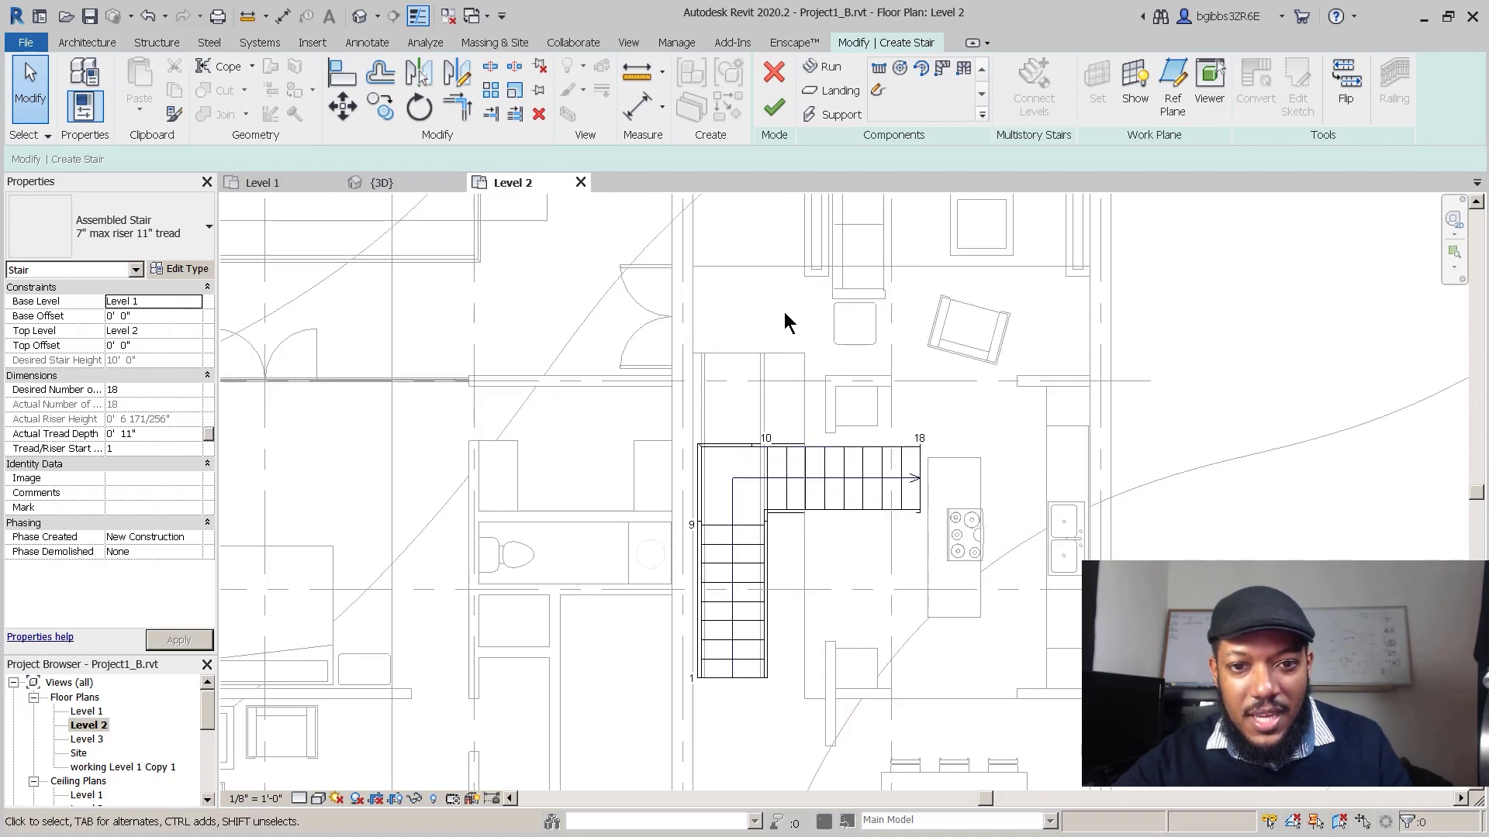
pyautogui.scroll(2, 788, 365)
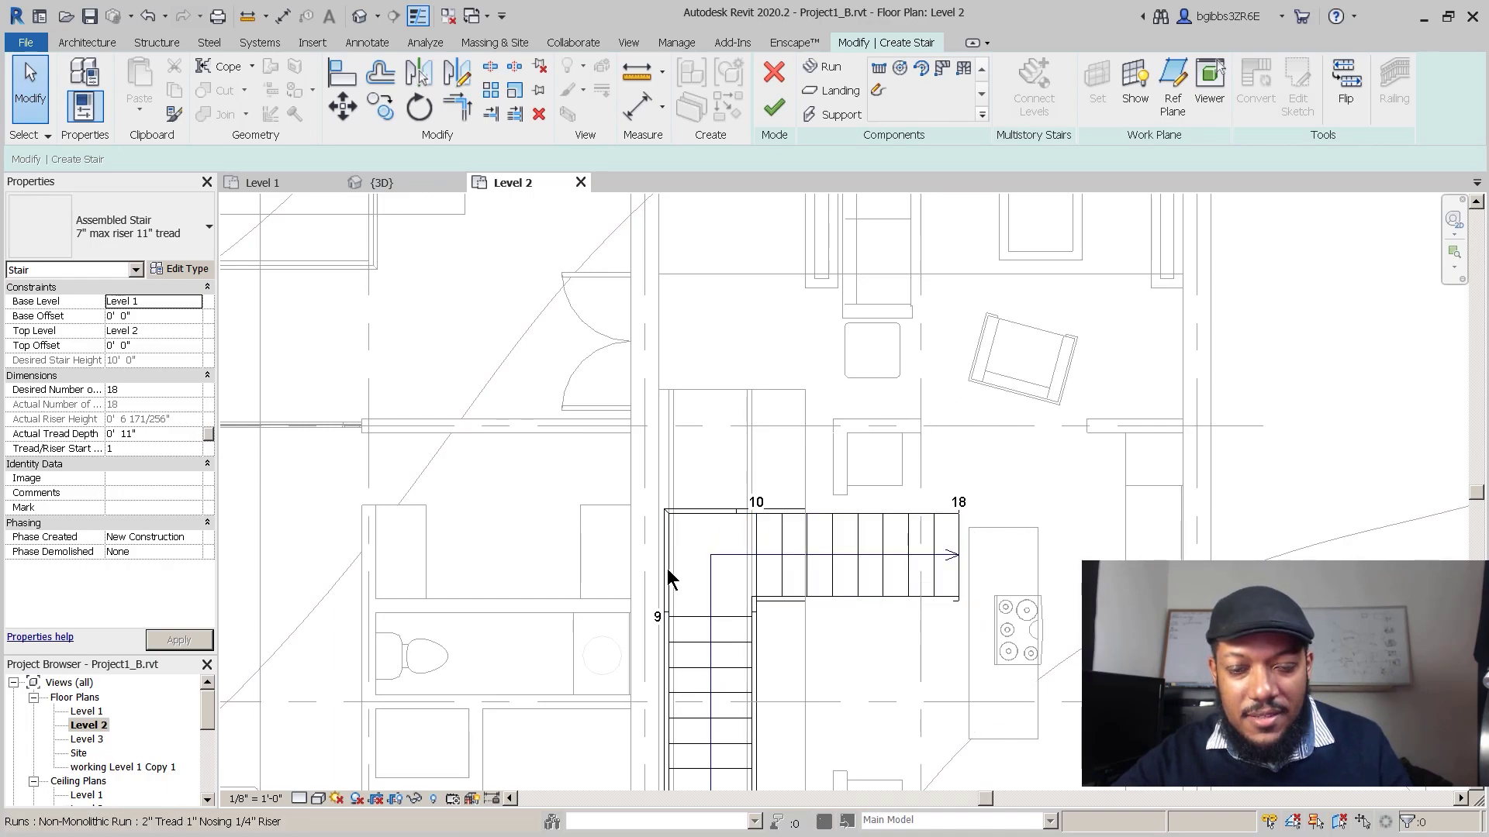
pyautogui.moveTo(654, 581); pyautogui.dragTo(706, 419, button='middle')
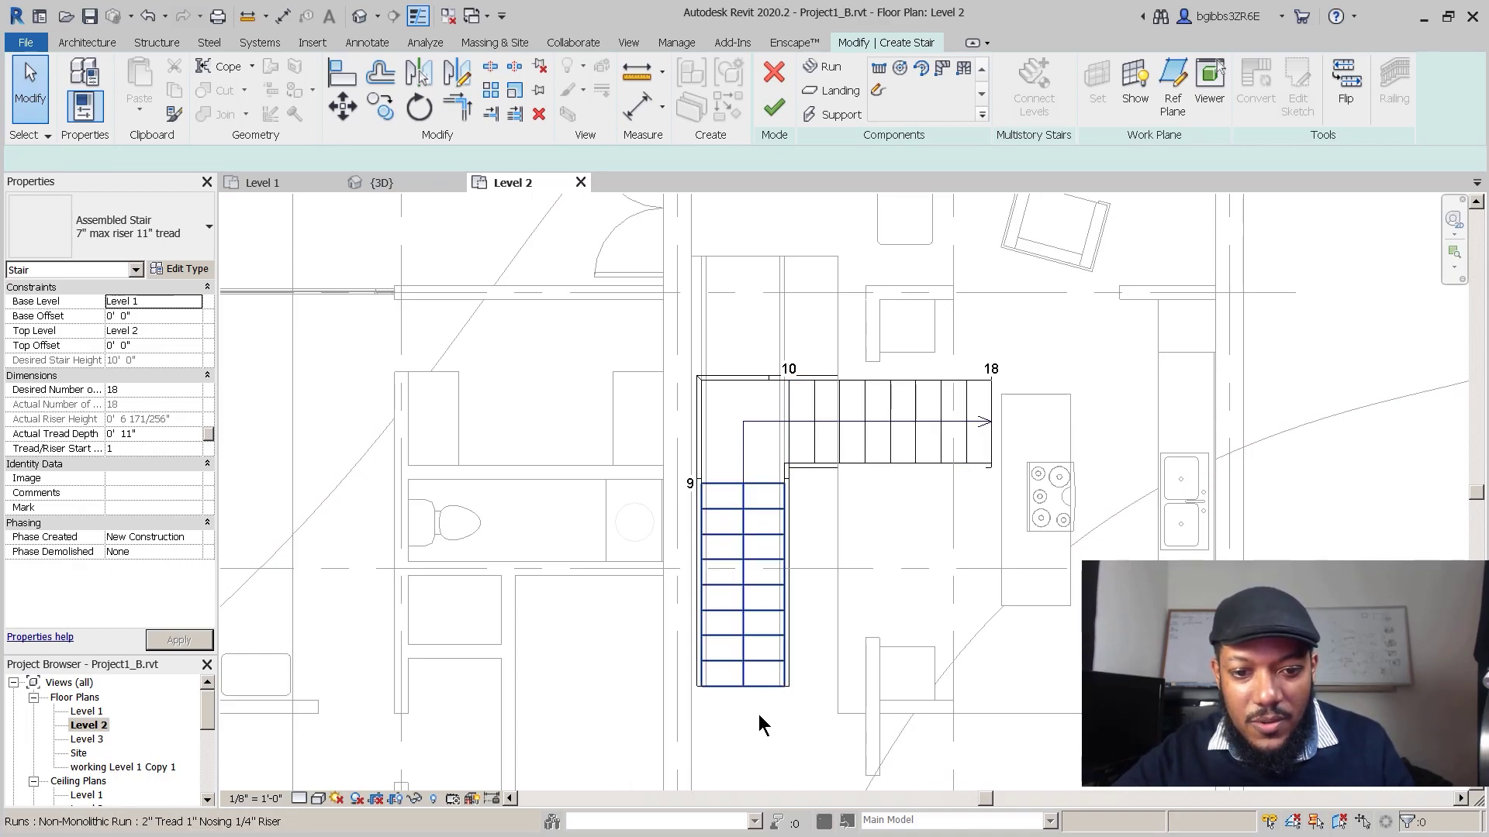
pyautogui.click(776, 670)
pyautogui.moveTo(759, 715); pyautogui.dragTo(775, 654, button='middle')
pyautogui.moveTo(759, 628); pyautogui.dragTo(759, 668)
pyautogui.click(759, 668)
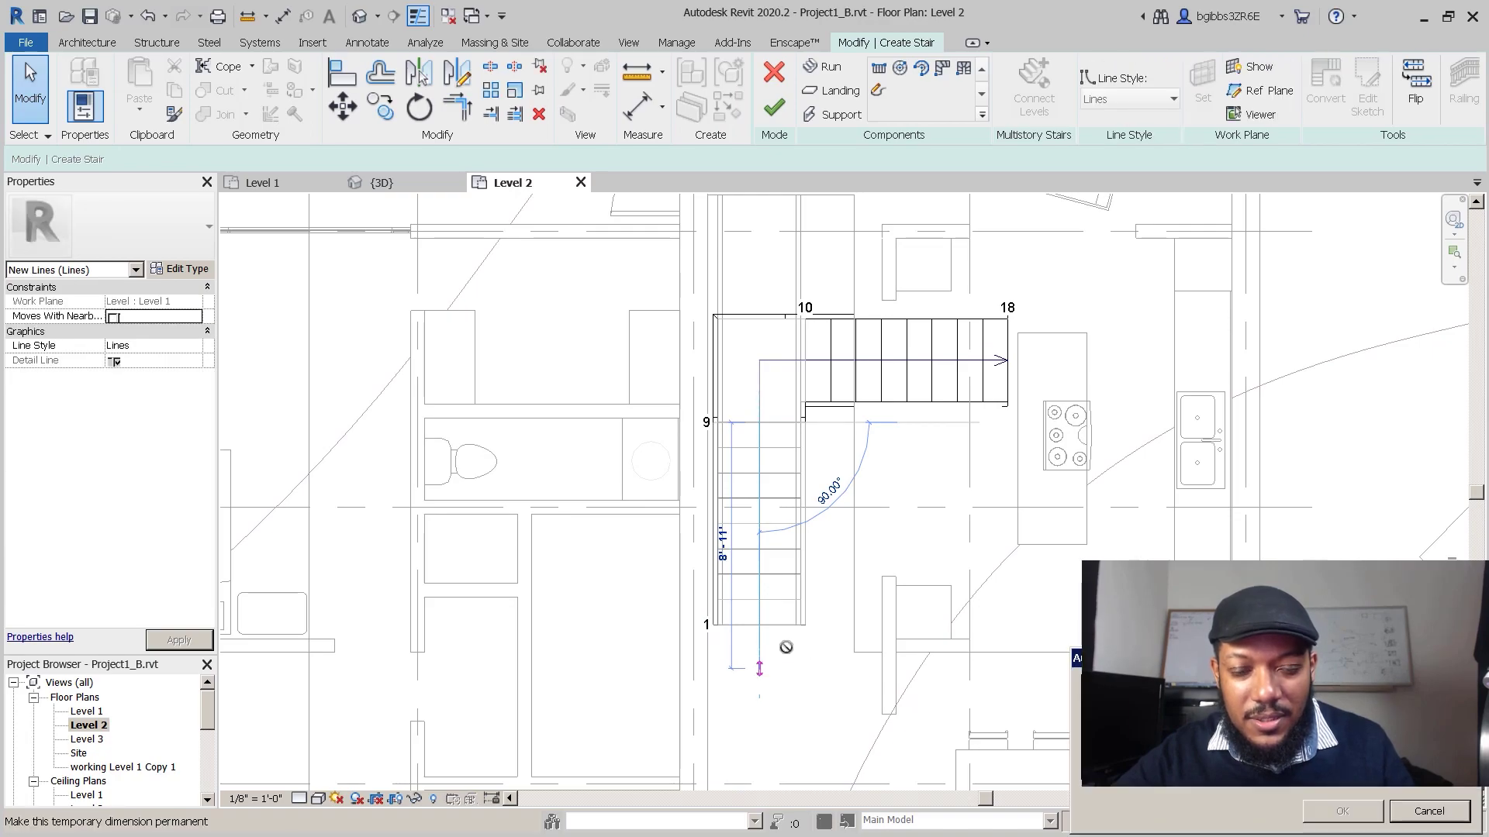
pyautogui.click(1440, 818)
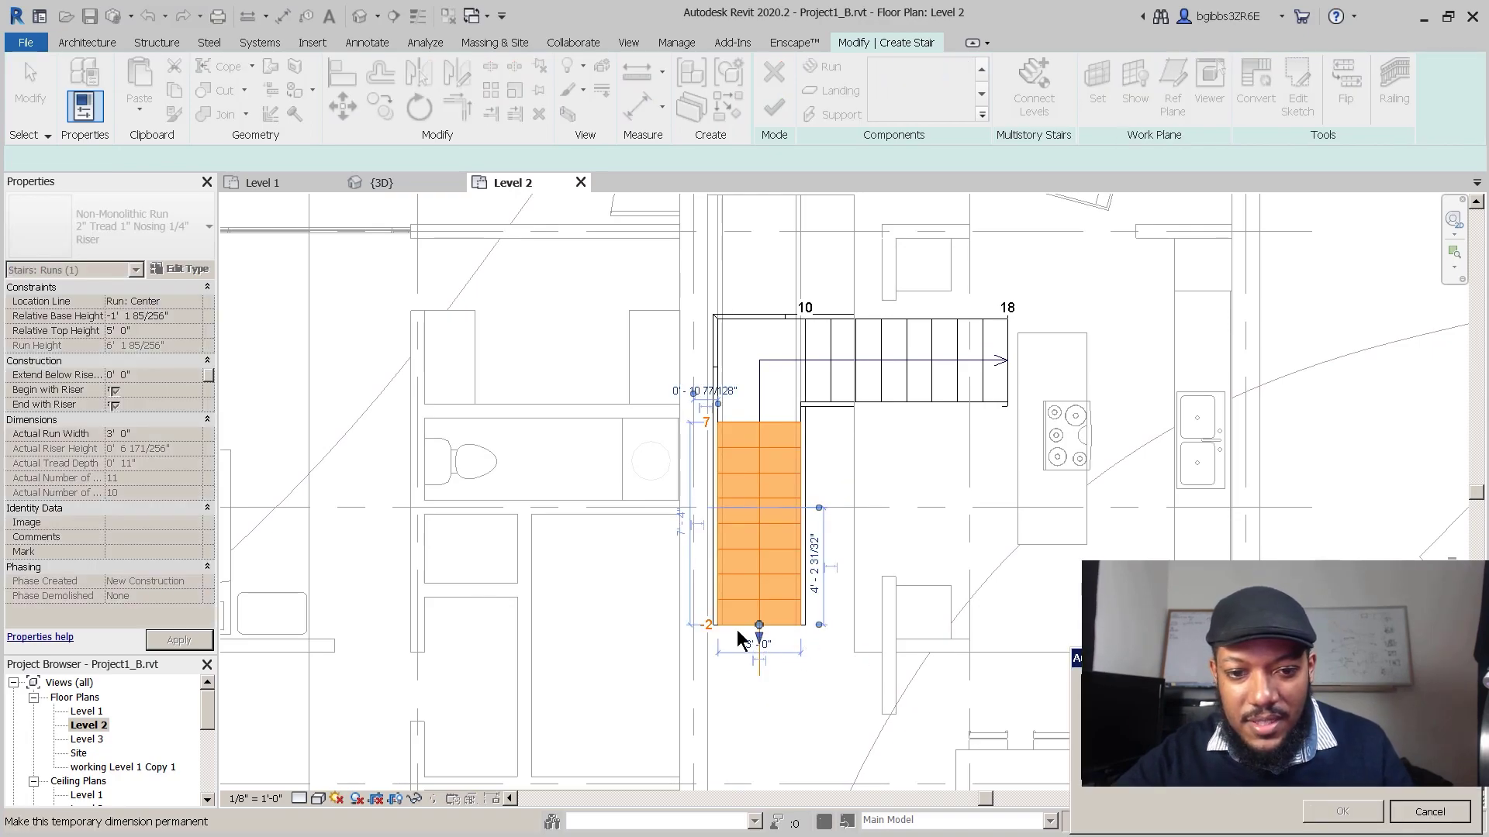
# Step: Lengthen the lower run from its lower end to 13 risers, with risers 14 to 18 on the upper run
pyautogui.scroll(2, 772, 644)
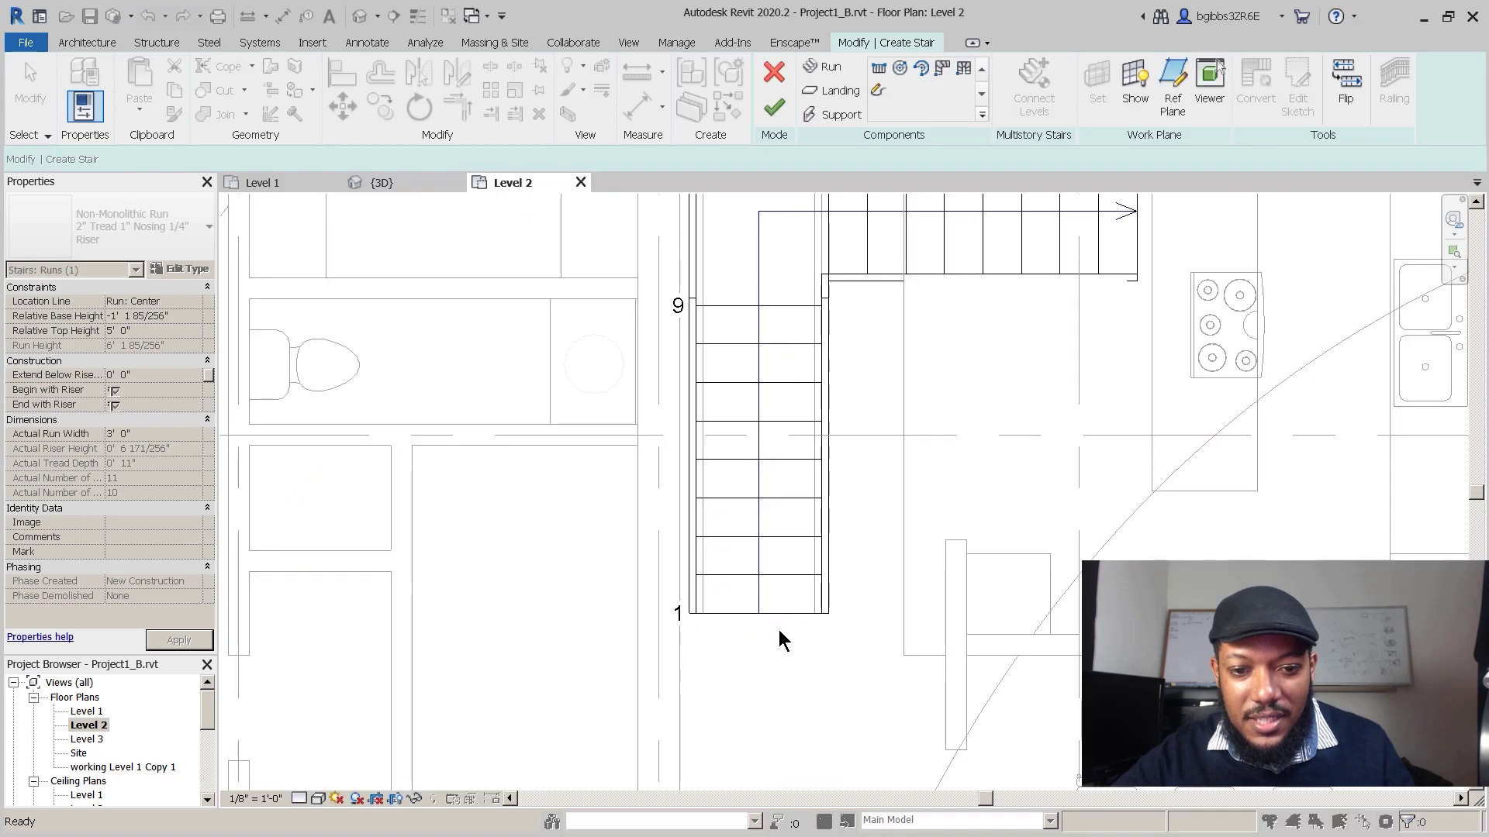
pyautogui.click(781, 607)
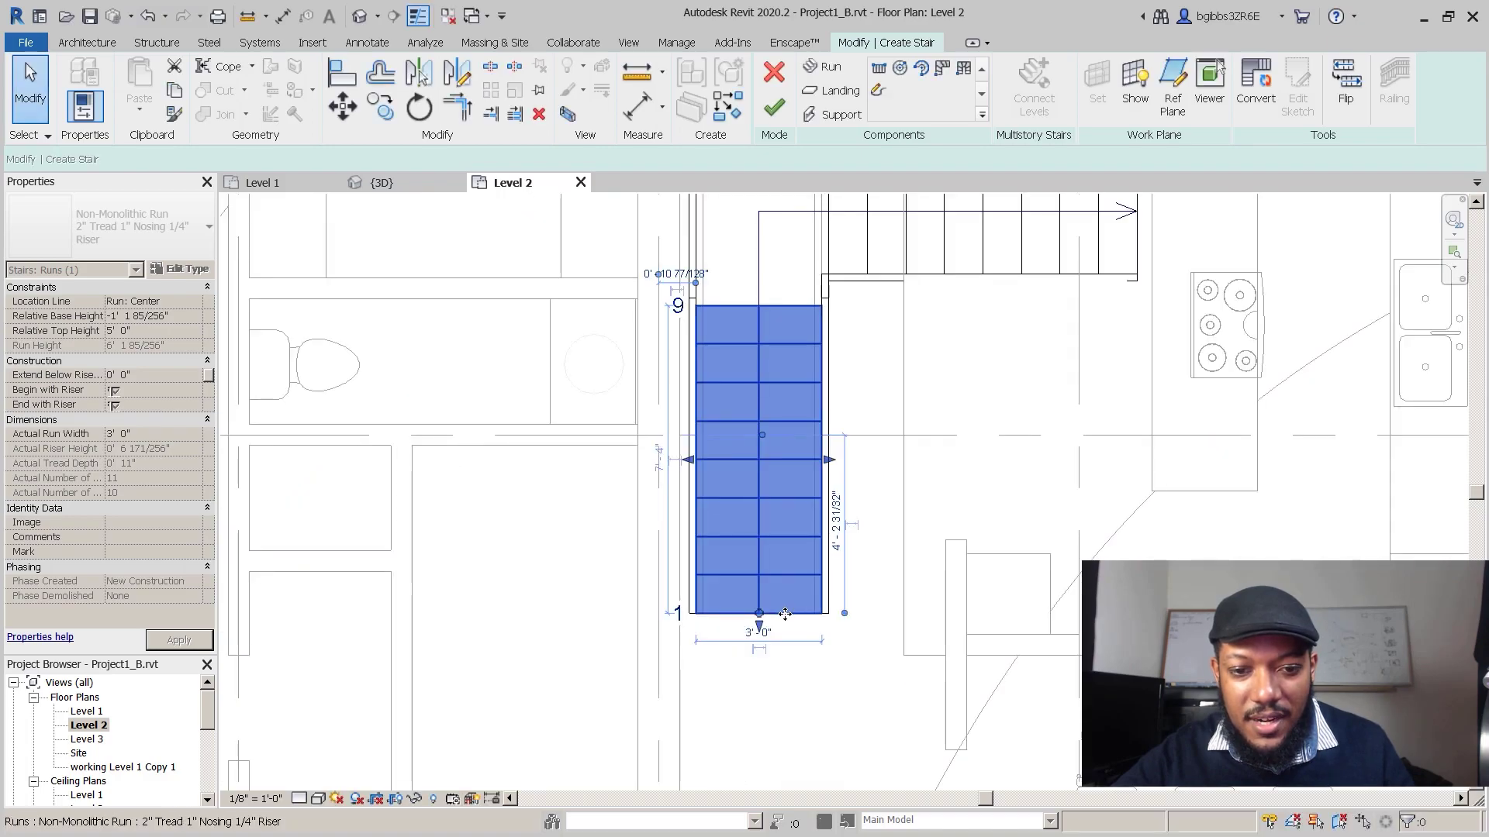
pyautogui.scroll(-1, 771, 620)
pyautogui.moveTo(763, 650); pyautogui.dragTo(763, 681)
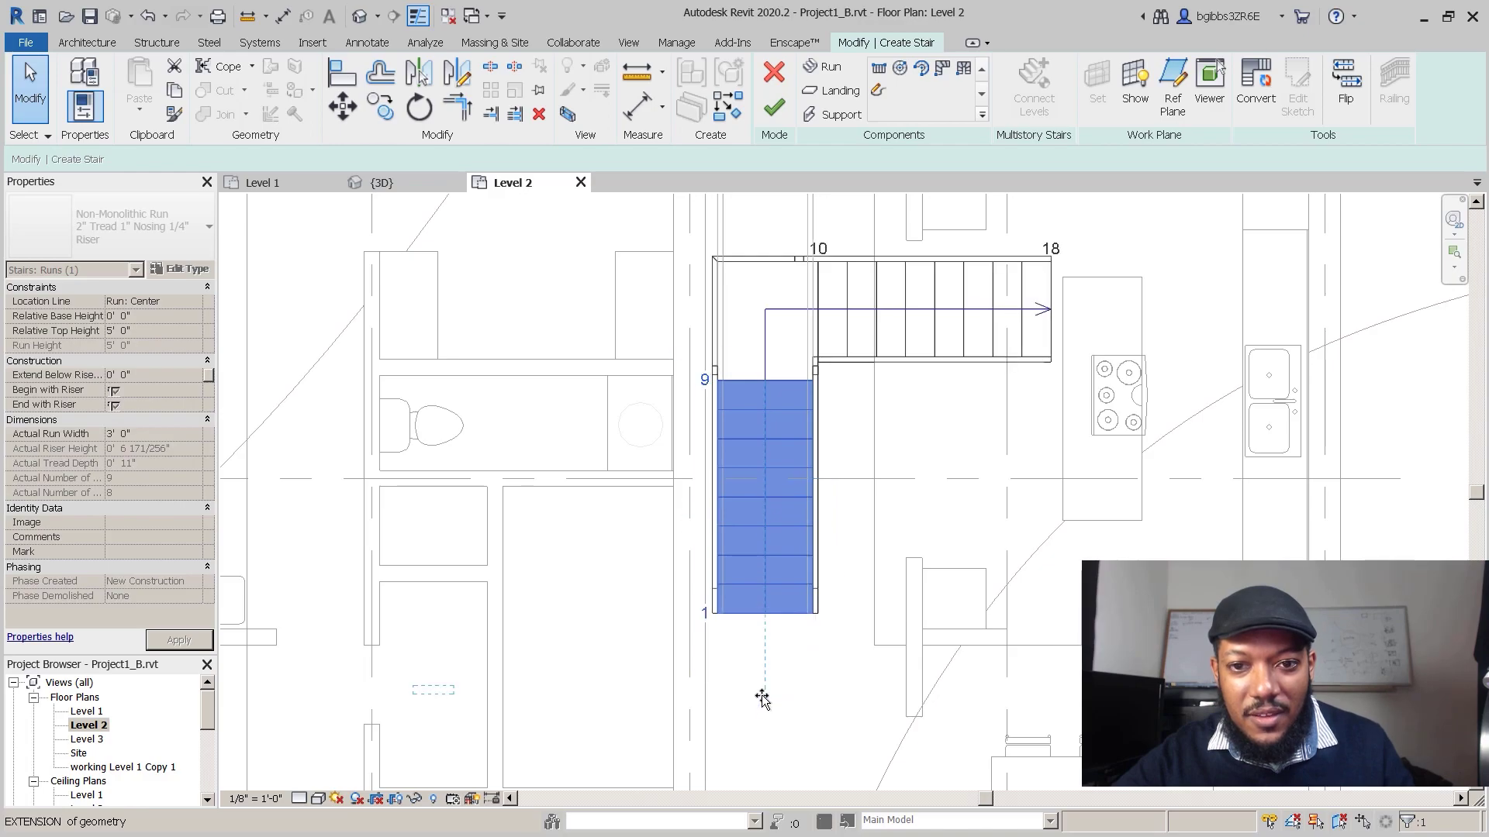
pyautogui.moveTo(760, 741); pyautogui.dragTo(763, 731)
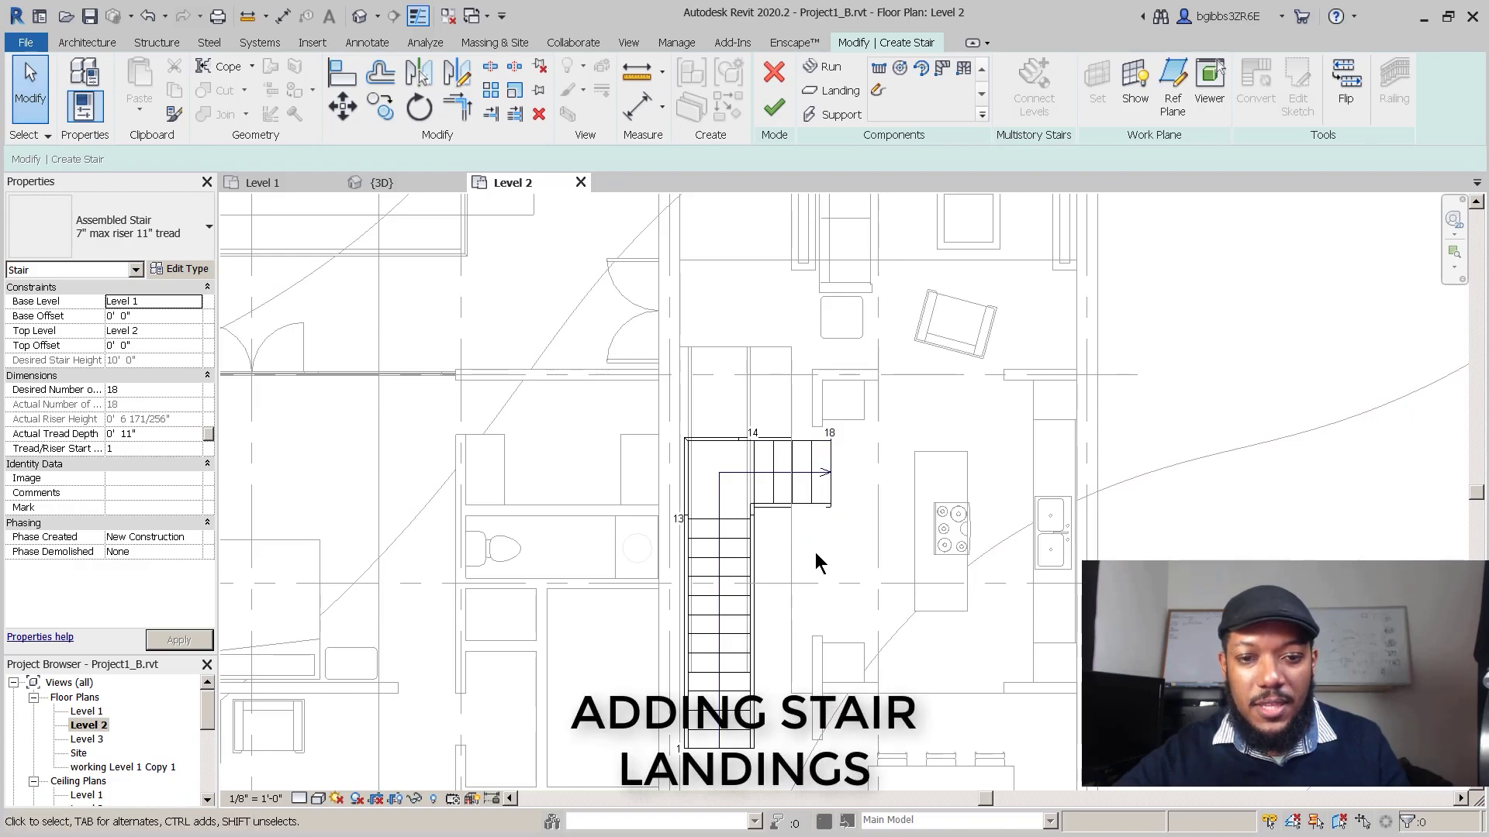
# Step: Finish editing the stair and align its landing-side edge with the floor edge and its long side with the adjacent wall face
pyautogui.moveTo(814, 549); pyautogui.dragTo(860, 418, button='middle')
pyautogui.moveTo(788, 295); pyautogui.dragTo(784, 351, button='middle')
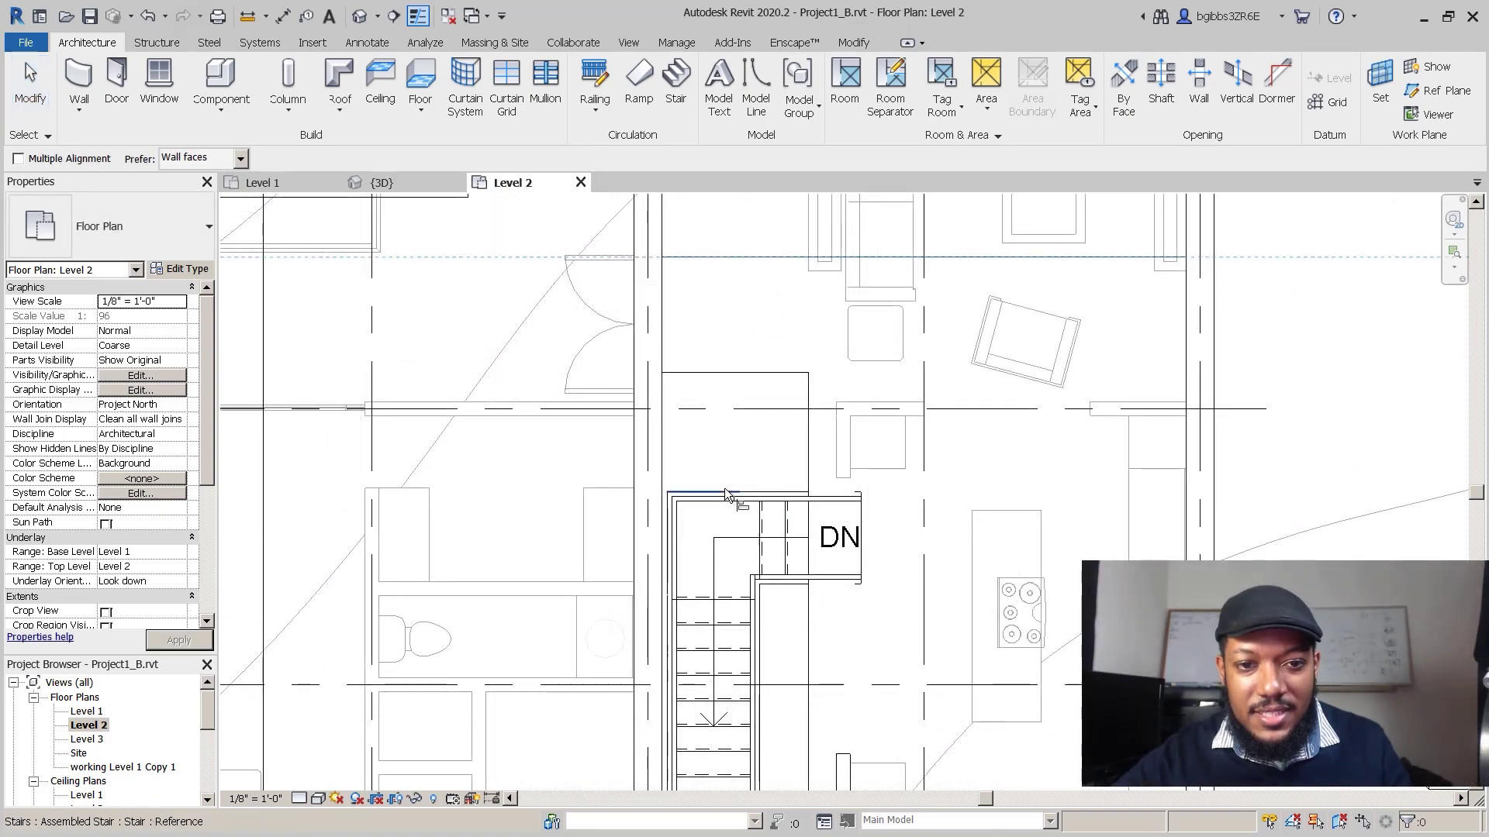
pyautogui.click(725, 491)
pyautogui.scroll(3, 682, 388)
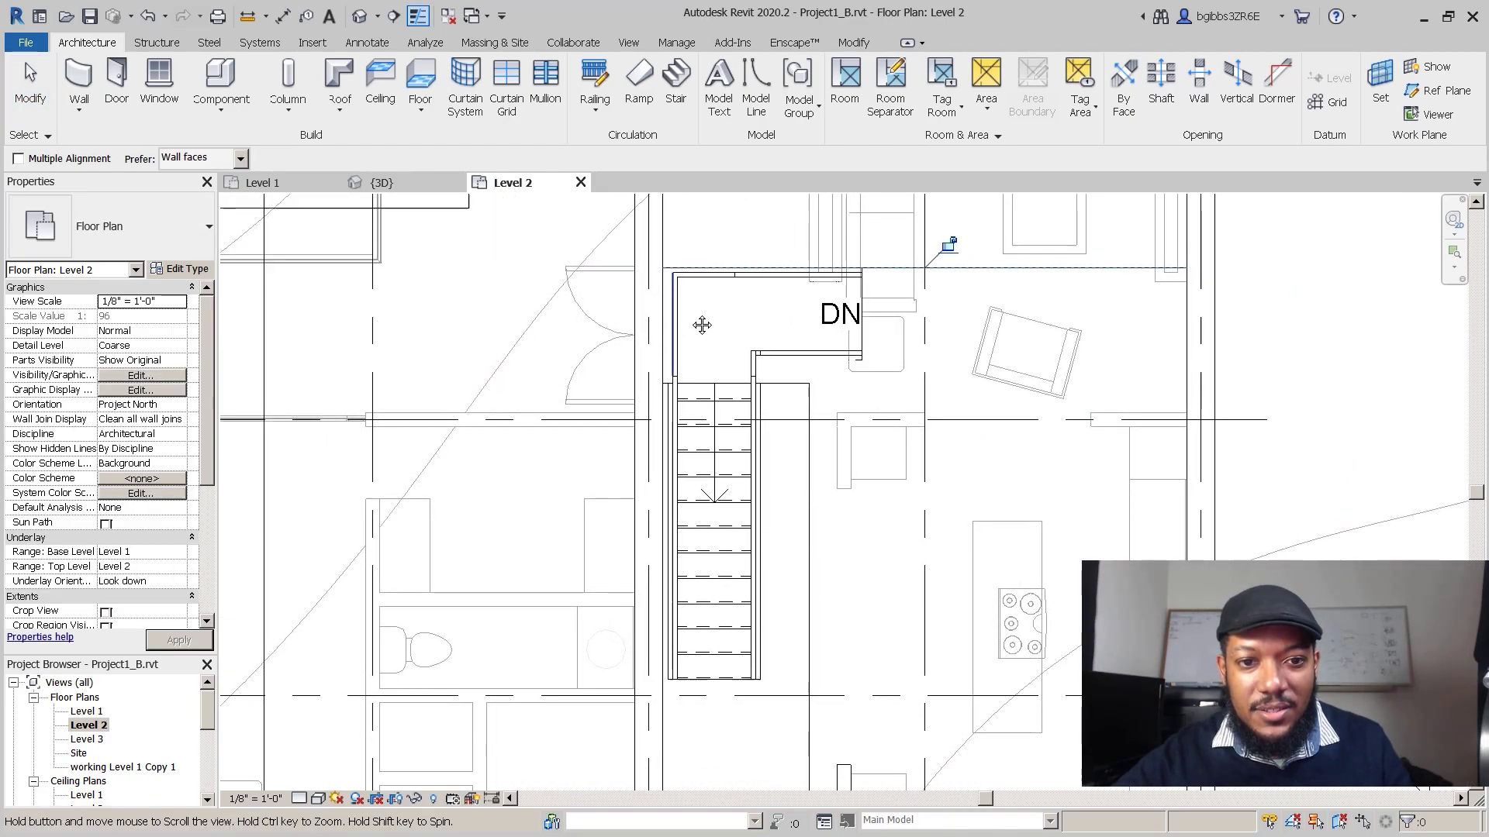
pyautogui.click(681, 473)
pyautogui.scroll(-4, 681, 475)
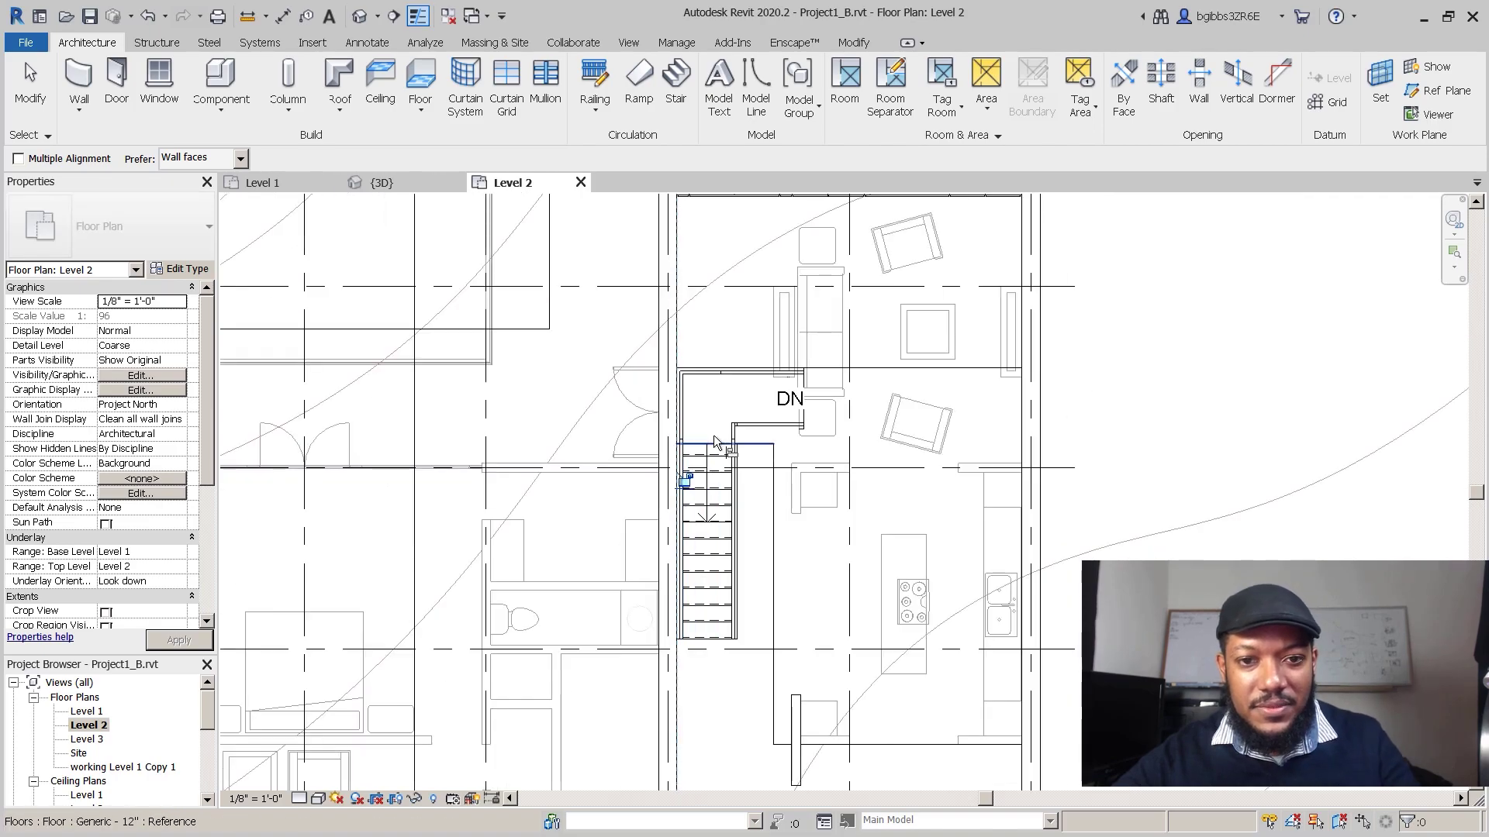
pyautogui.press('Escape')
# Step: Examine the L-shaped stair, its landing and railings against the Level 2 floor in the 3D view
pyautogui.moveTo(826, 602); pyautogui.dragTo(797, 591, button='middle')
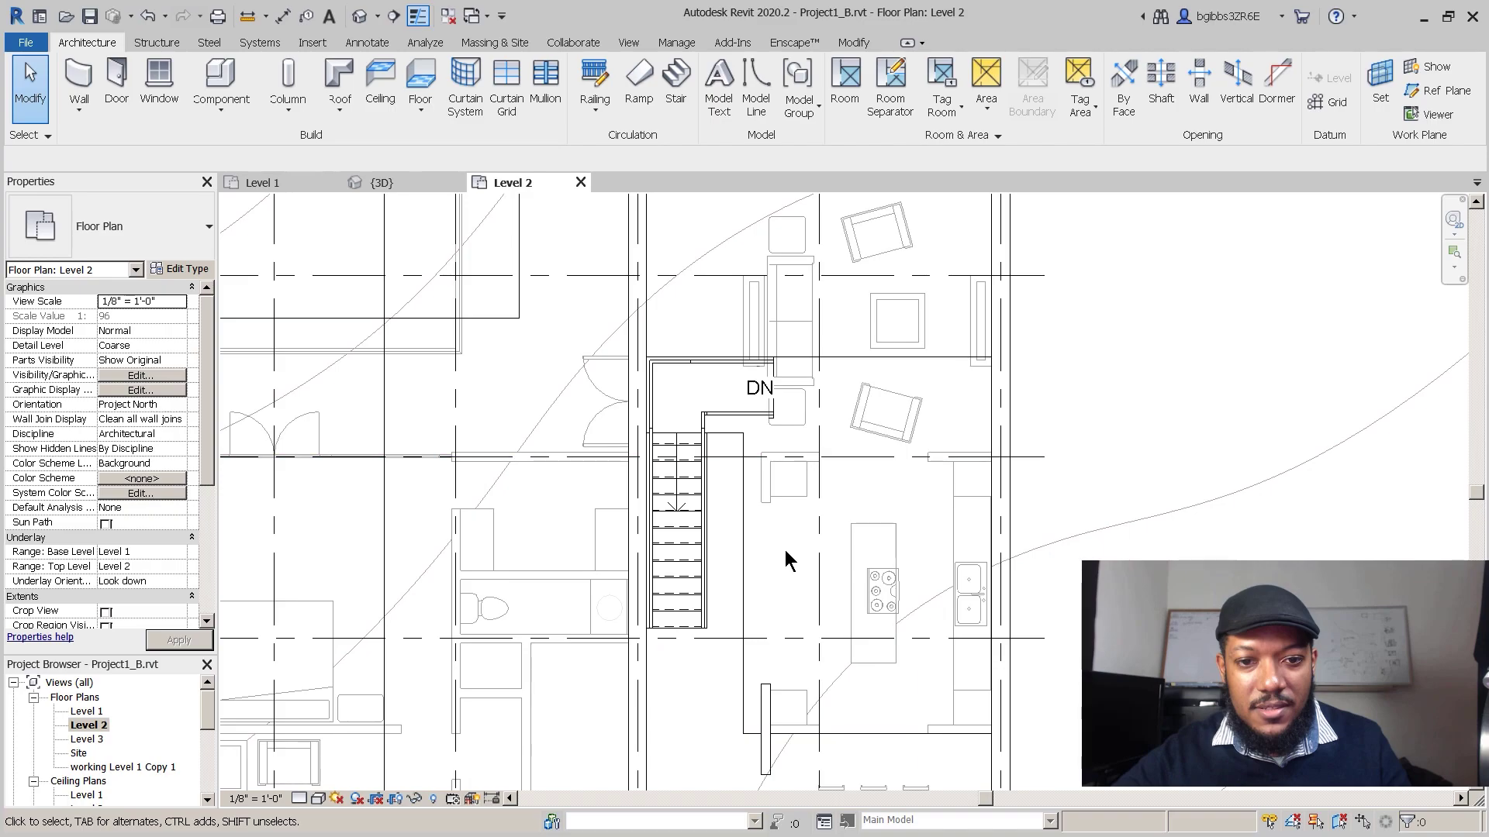
pyautogui.moveTo(765, 356); pyautogui.dragTo(750, 337, button='middle')
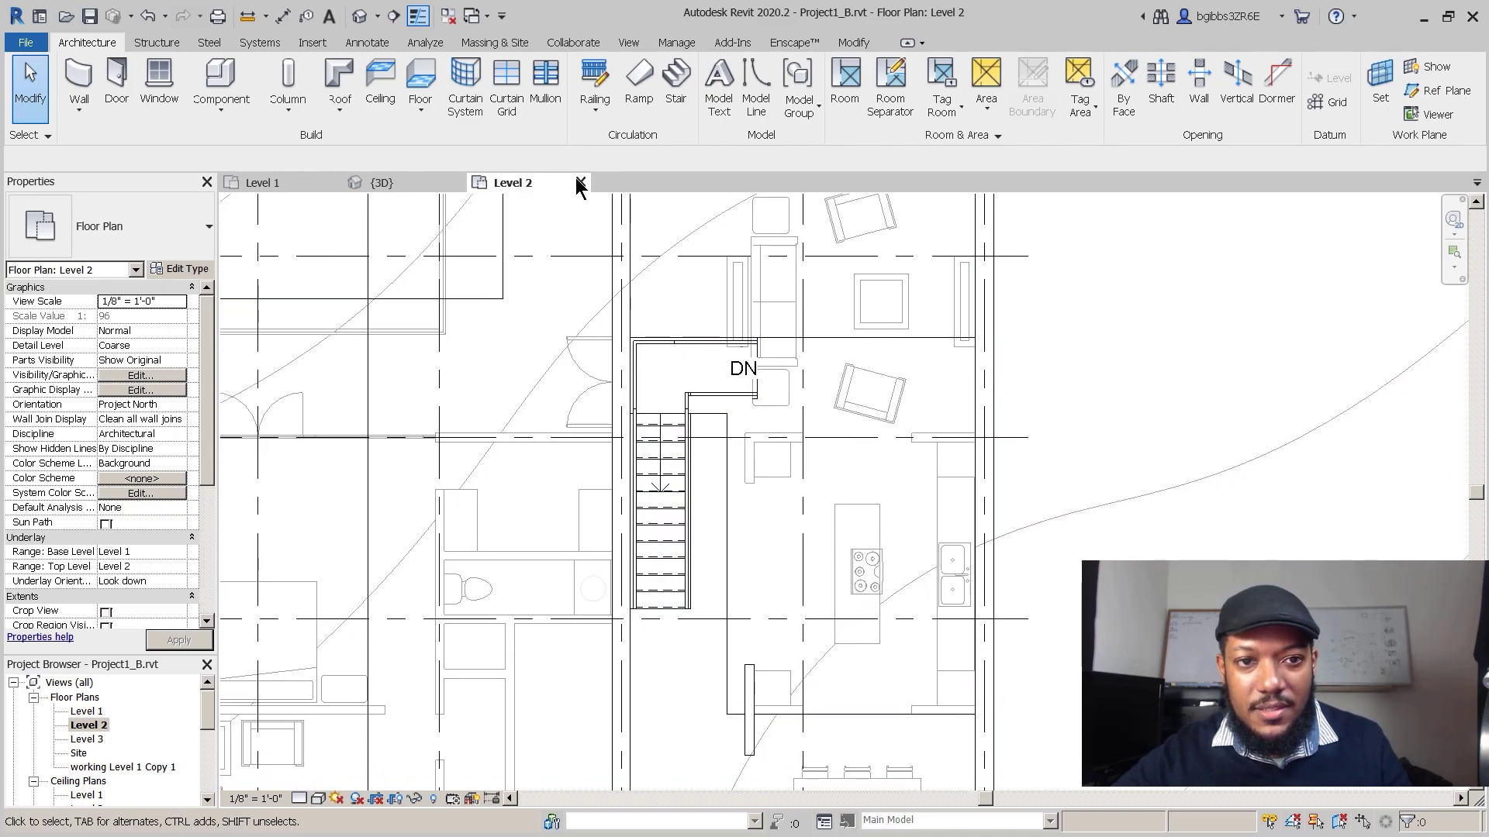
pyautogui.click(396, 182)
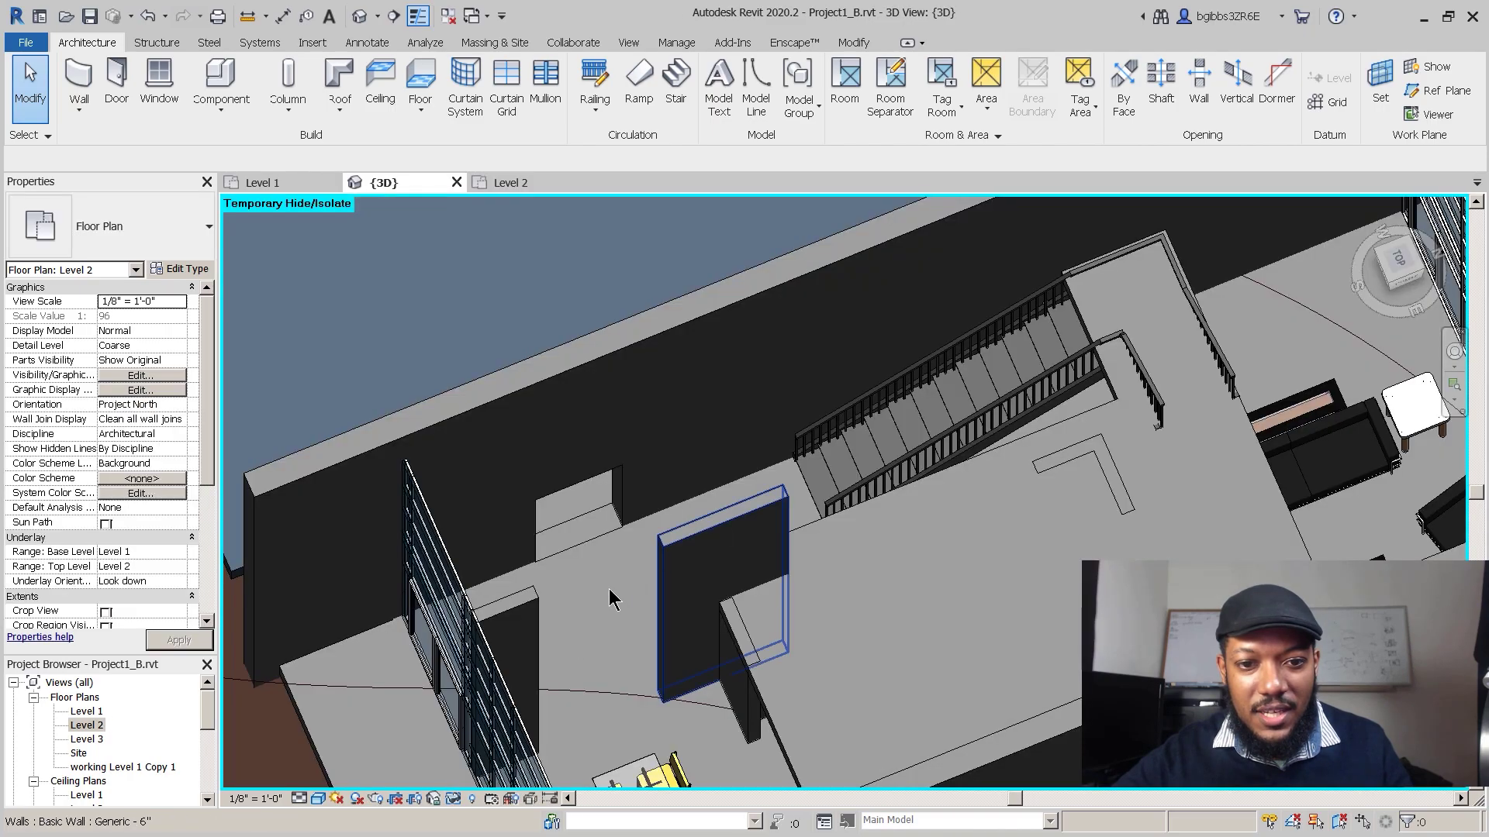
pyautogui.keyDown('shift'); pyautogui.moveTo(643, 634); pyautogui.dragTo(453, 542, button='middle'); pyautogui.keyUp('shift')
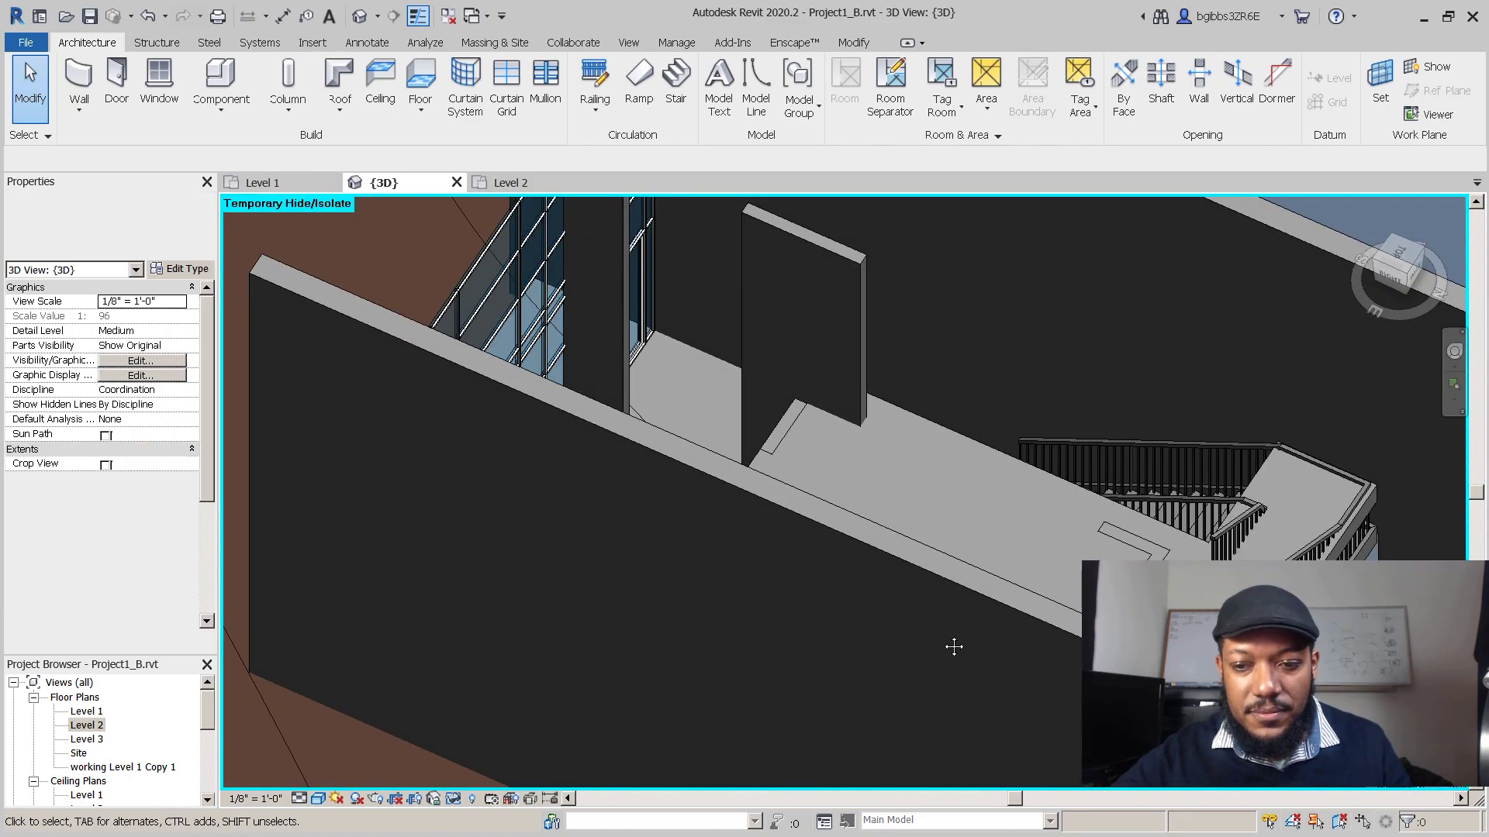
pyautogui.moveTo(890, 631); pyautogui.dragTo(781, 412, button='middle')
pyautogui.scroll(3, 781, 412)
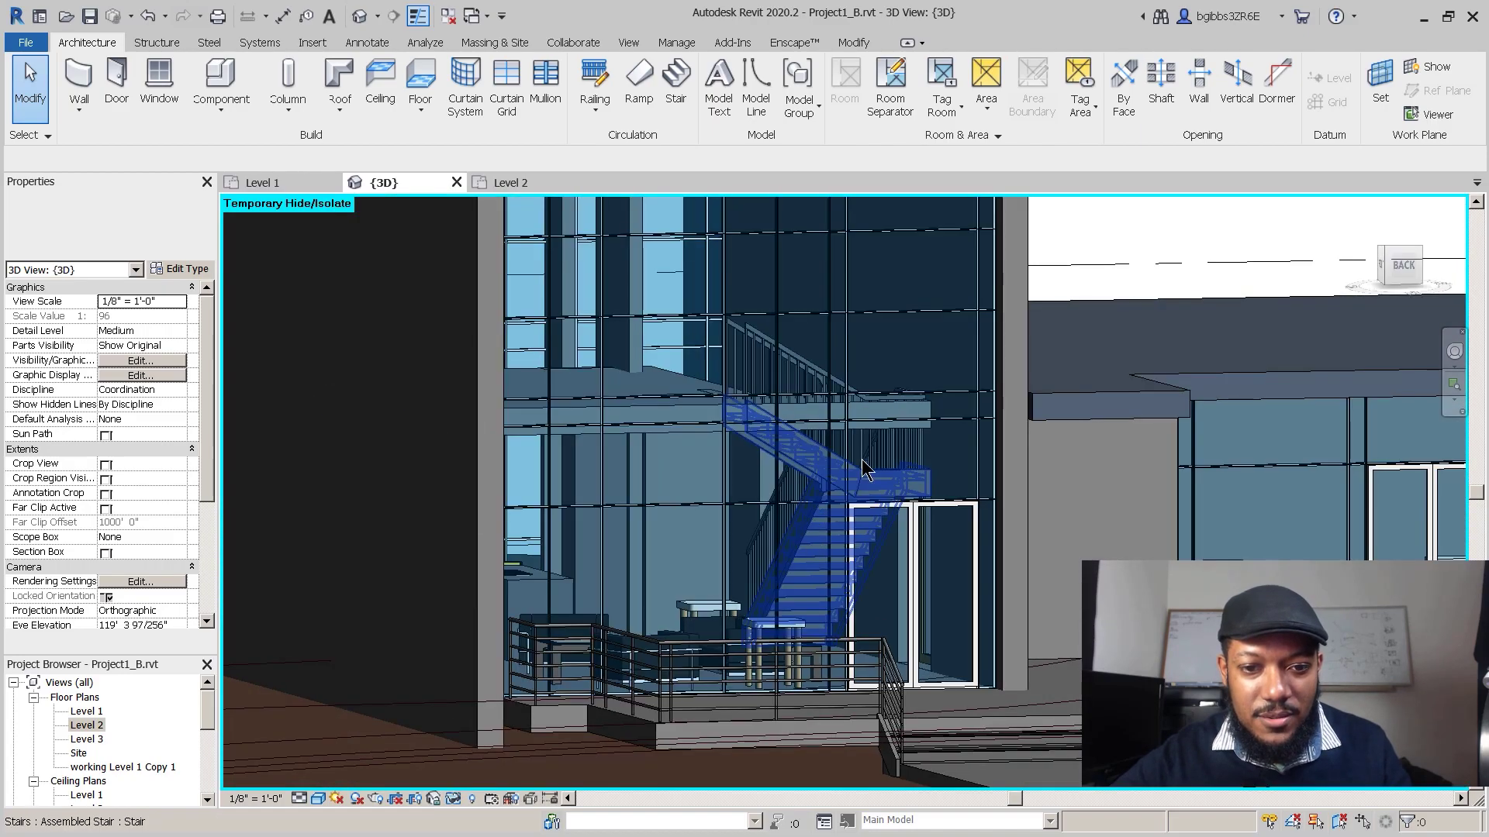
pyautogui.scroll(-1, 883, 455)
pyautogui.keyDown('shift'); pyautogui.moveTo(884, 456); pyautogui.dragTo(516, 353, button='middle'); pyautogui.keyUp('shift')
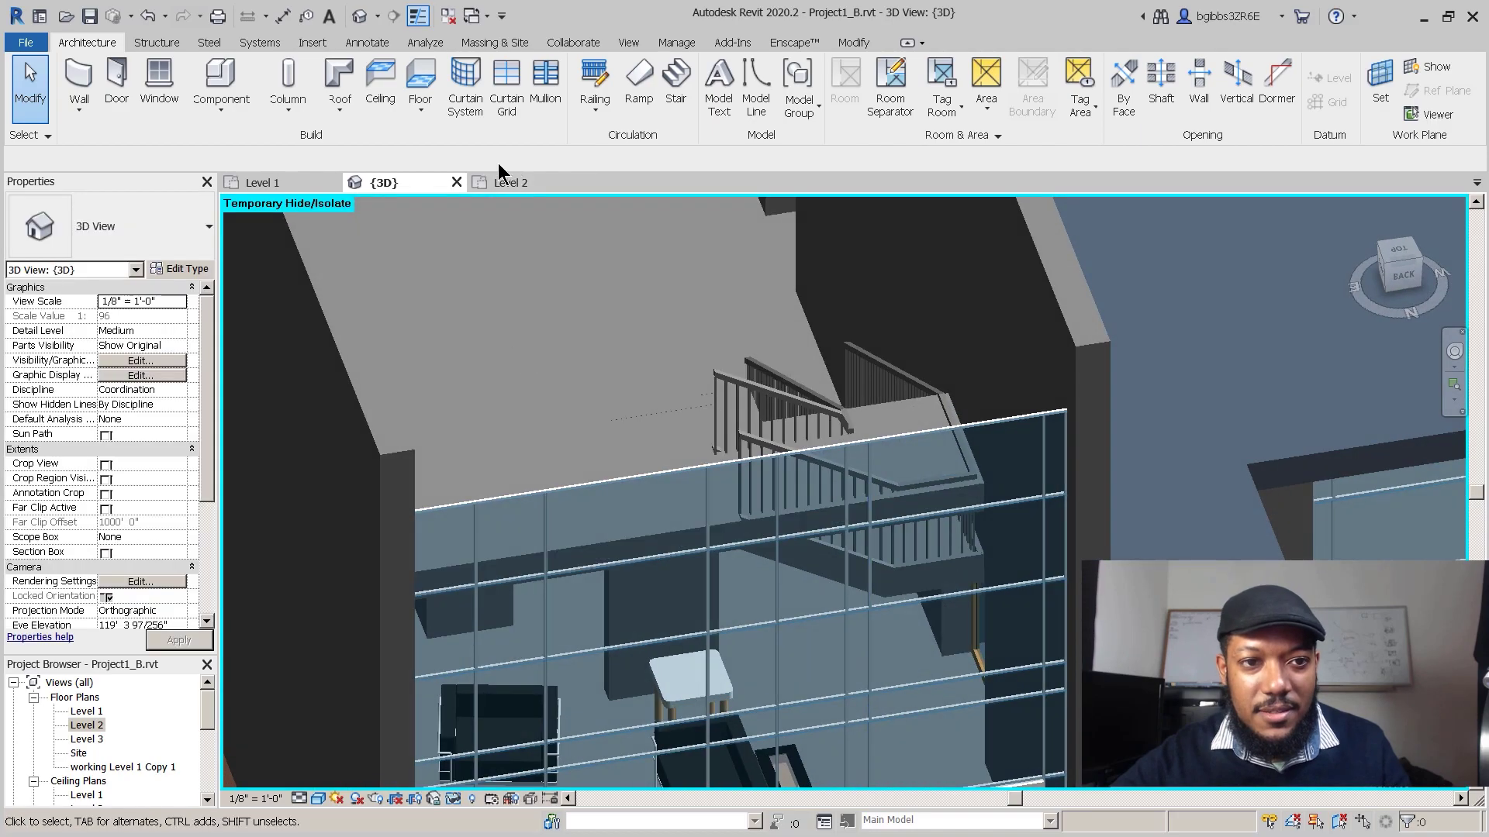
# Step: Open the boundary of the Level 2 floor around the stair for editing in the Level 2 plan
pyautogui.click(512, 183)
pyautogui.scroll(-1, 779, 427)
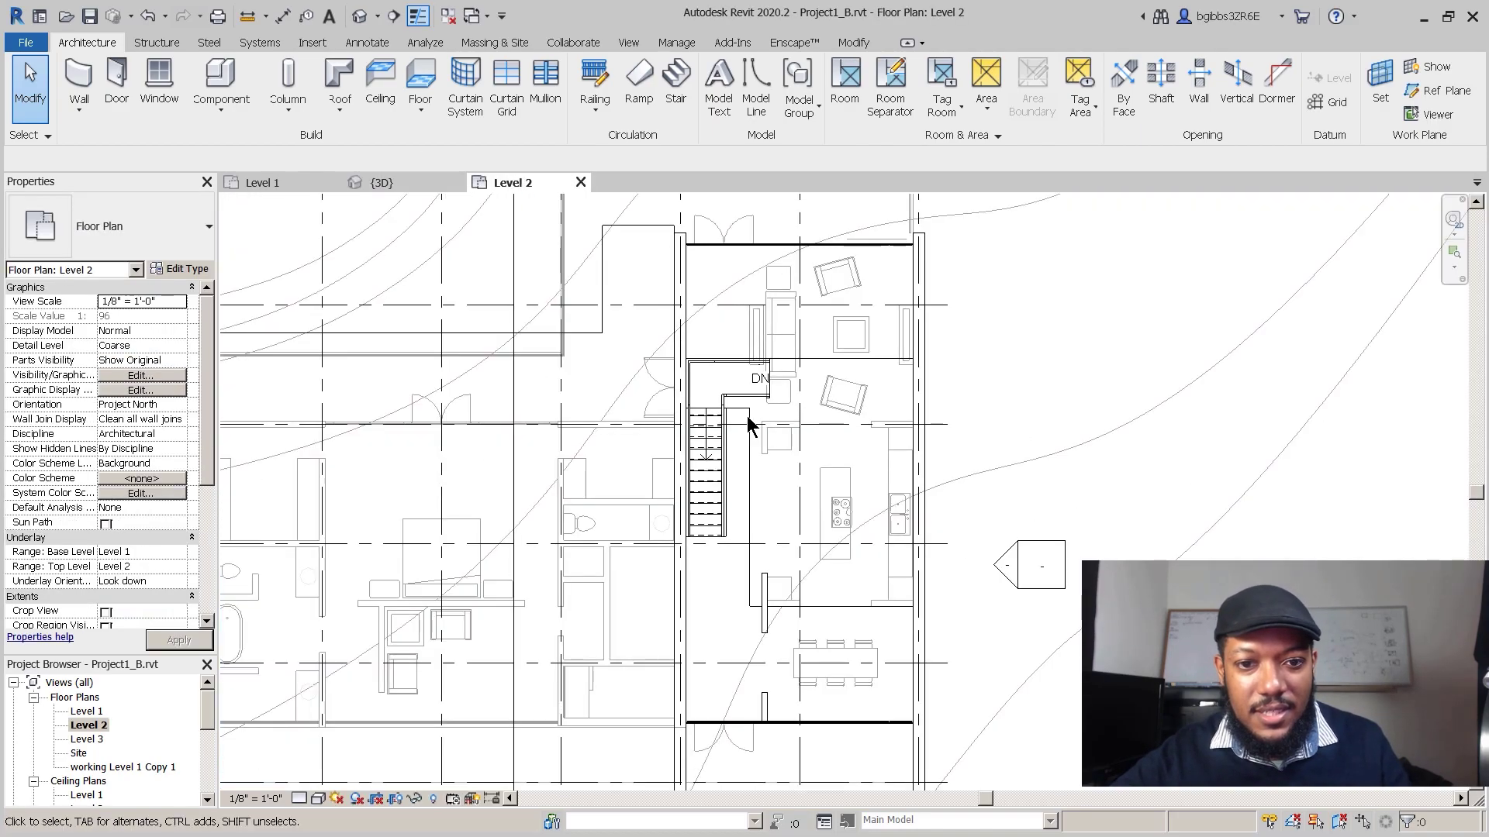
pyautogui.scroll(1, 748, 434)
pyautogui.click(822, 227)
pyautogui.scroll(1, 822, 227)
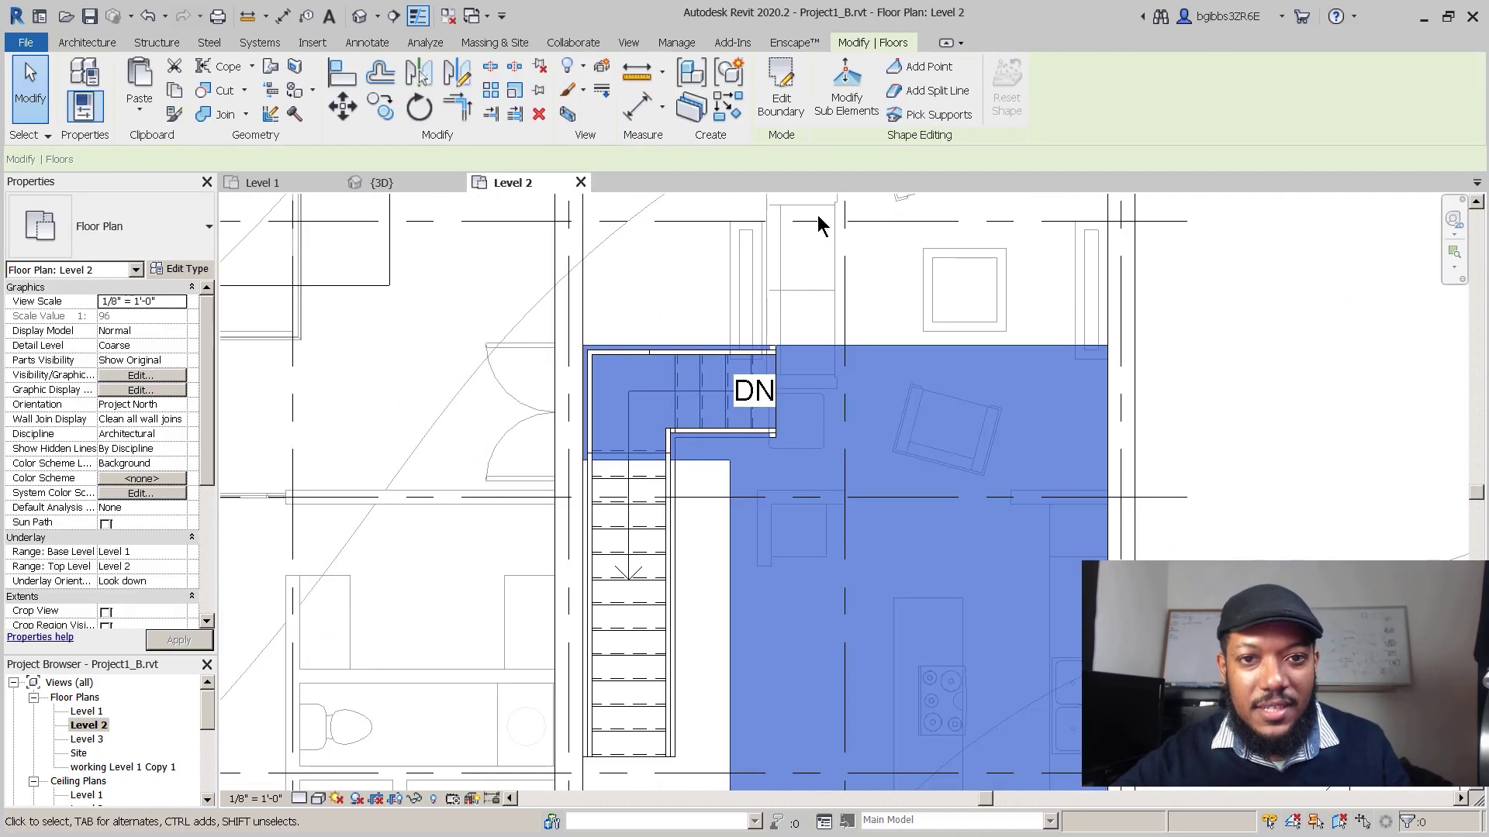
pyautogui.click(798, 97)
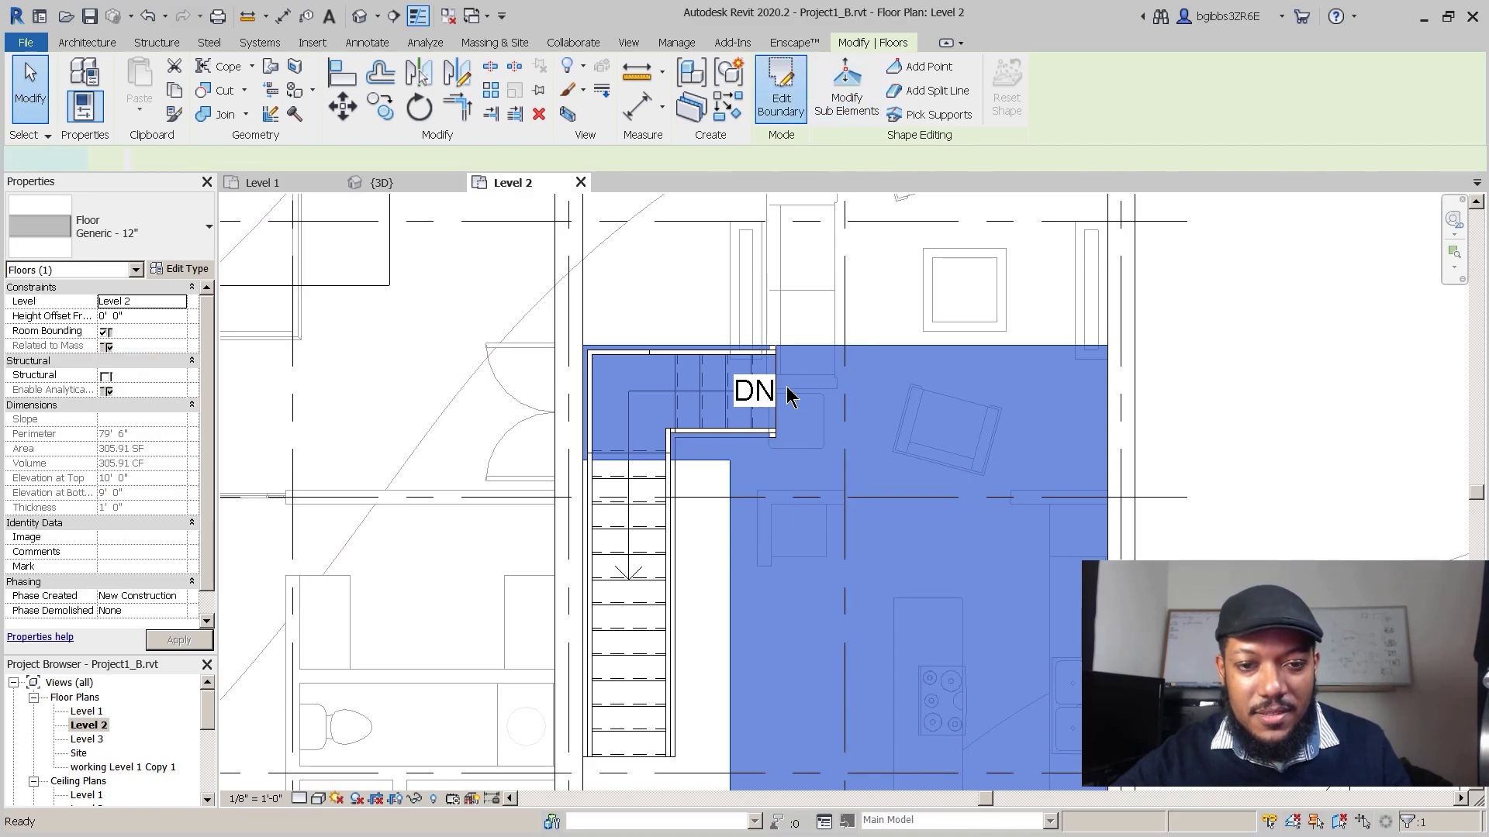
# Step: Add floor boundary lines along the upper run's end and inner side, and trim them to the existing boundary
pyautogui.scroll(2, 781, 393)
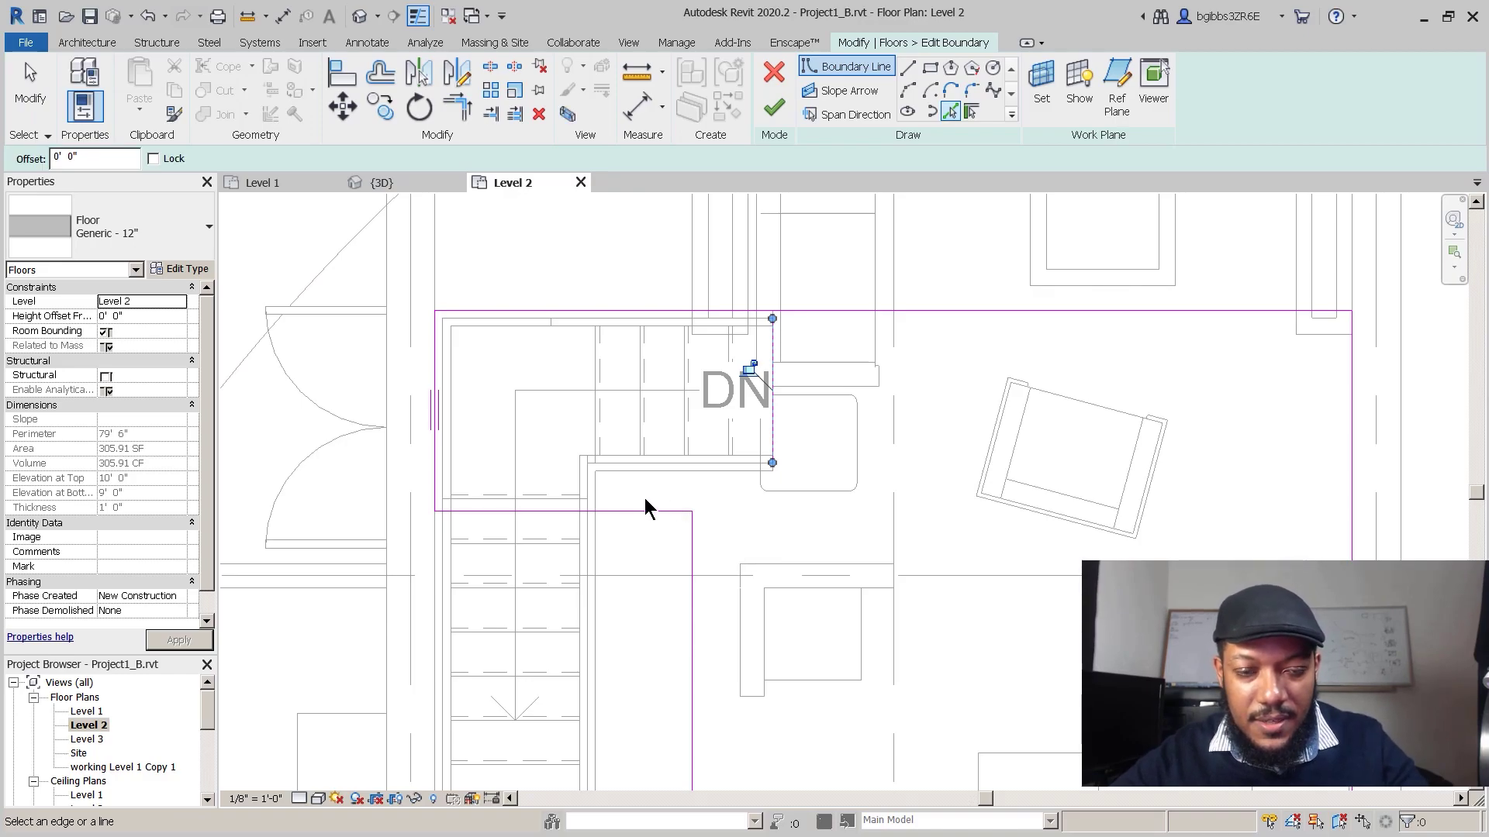
pyautogui.press('t')
pyautogui.press('r')
pyautogui.click(725, 473)
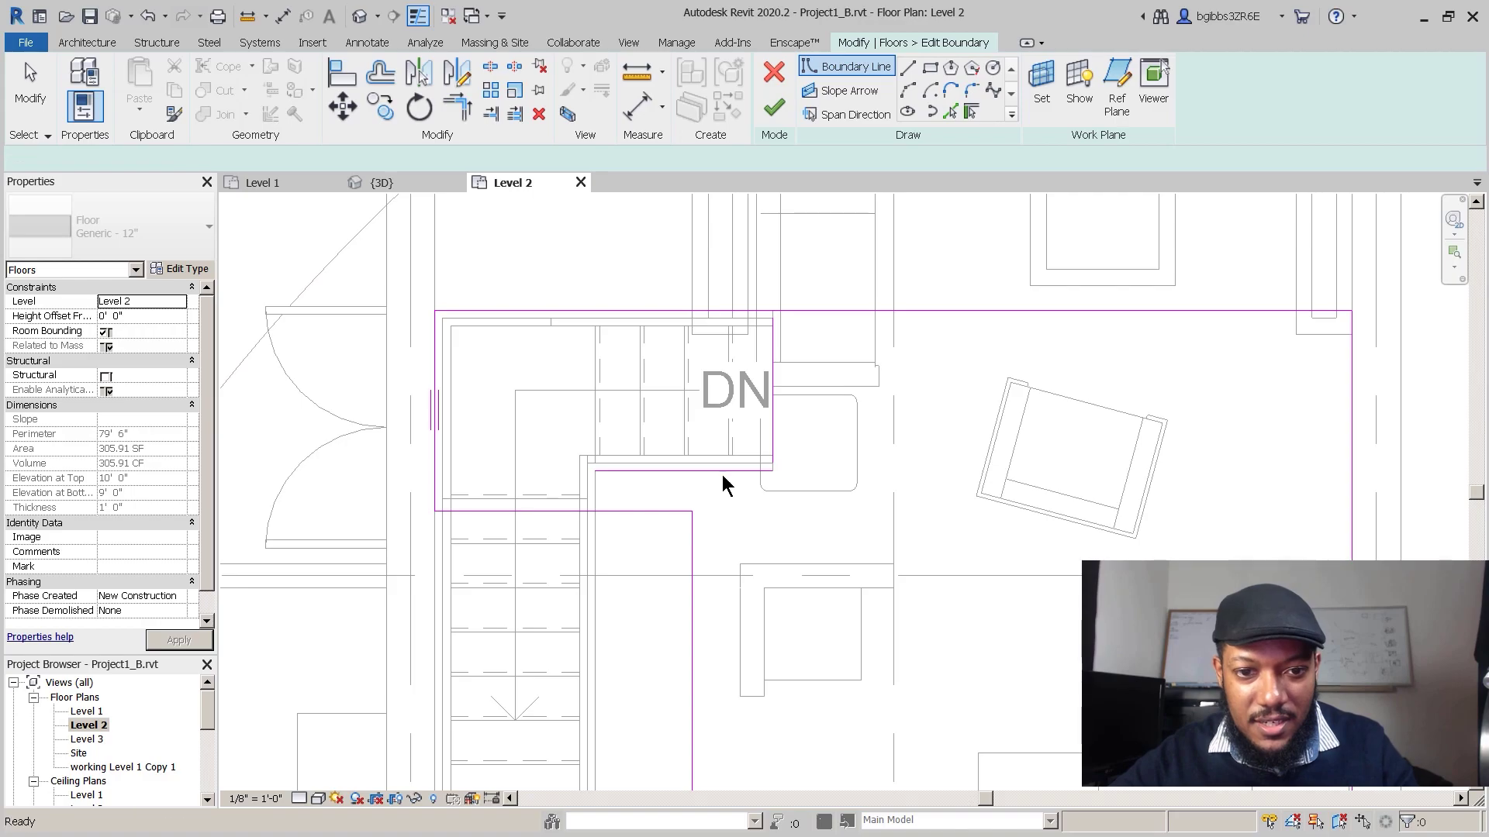
pyautogui.click(695, 549)
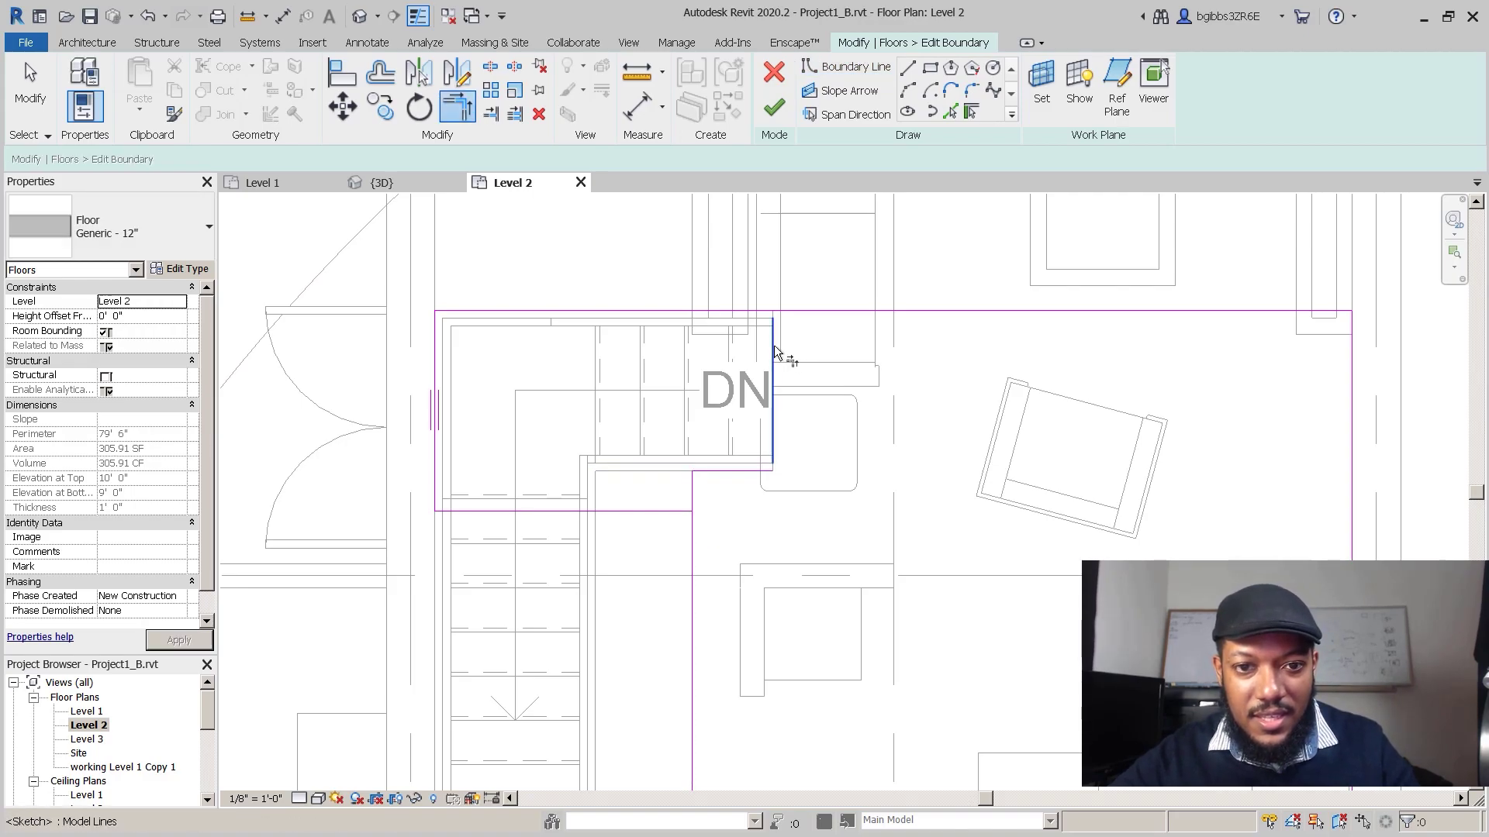
pyautogui.scroll(-3, 851, 349)
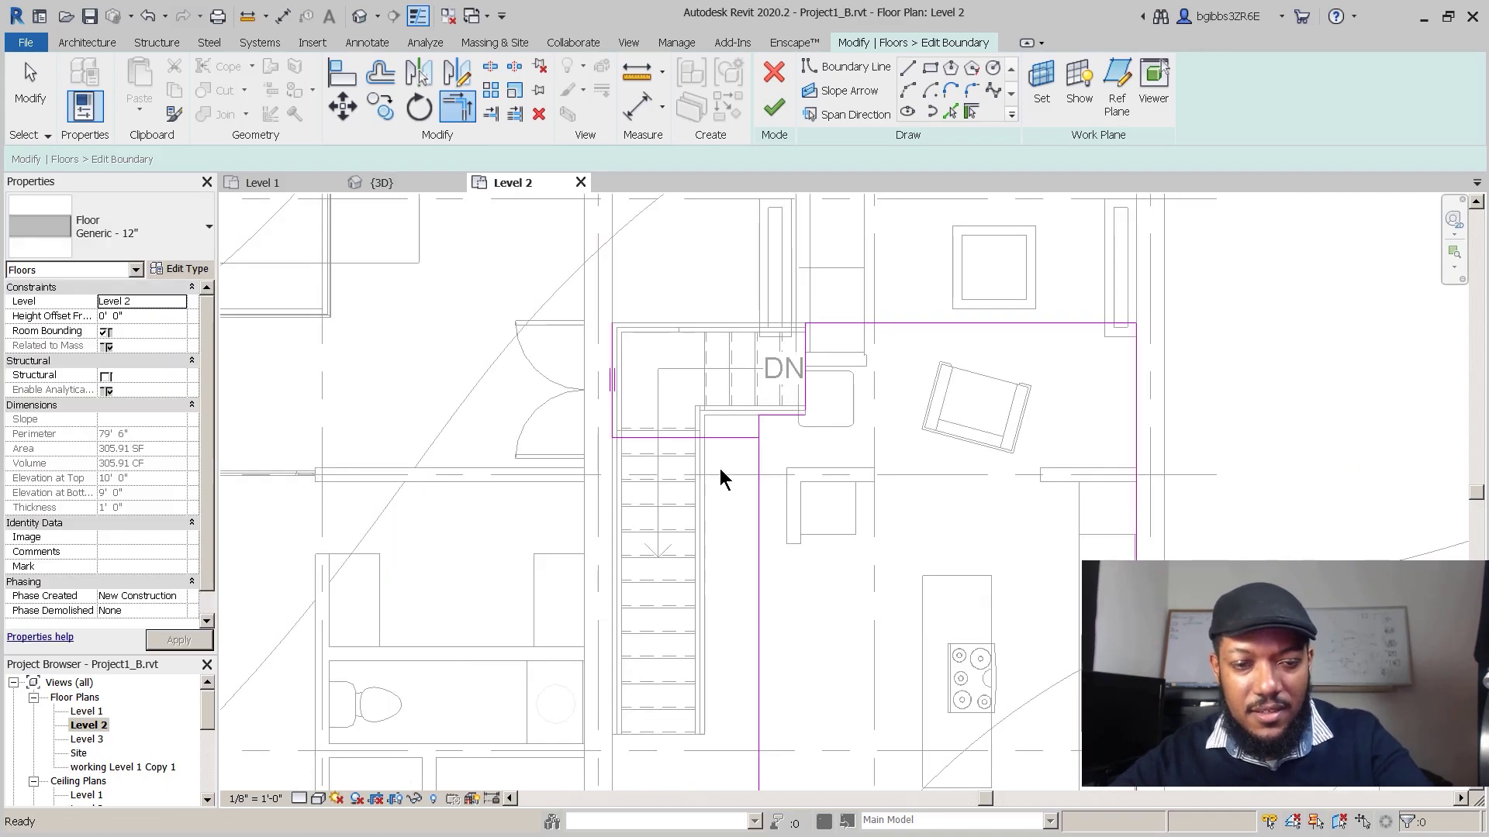
# Step: Remove the leftover floor boundary lines around the stair and trim the corner where the upper run's end and inner side meet
pyautogui.press('Escape')
pyautogui.moveTo(761, 320); pyautogui.dragTo(654, 426)
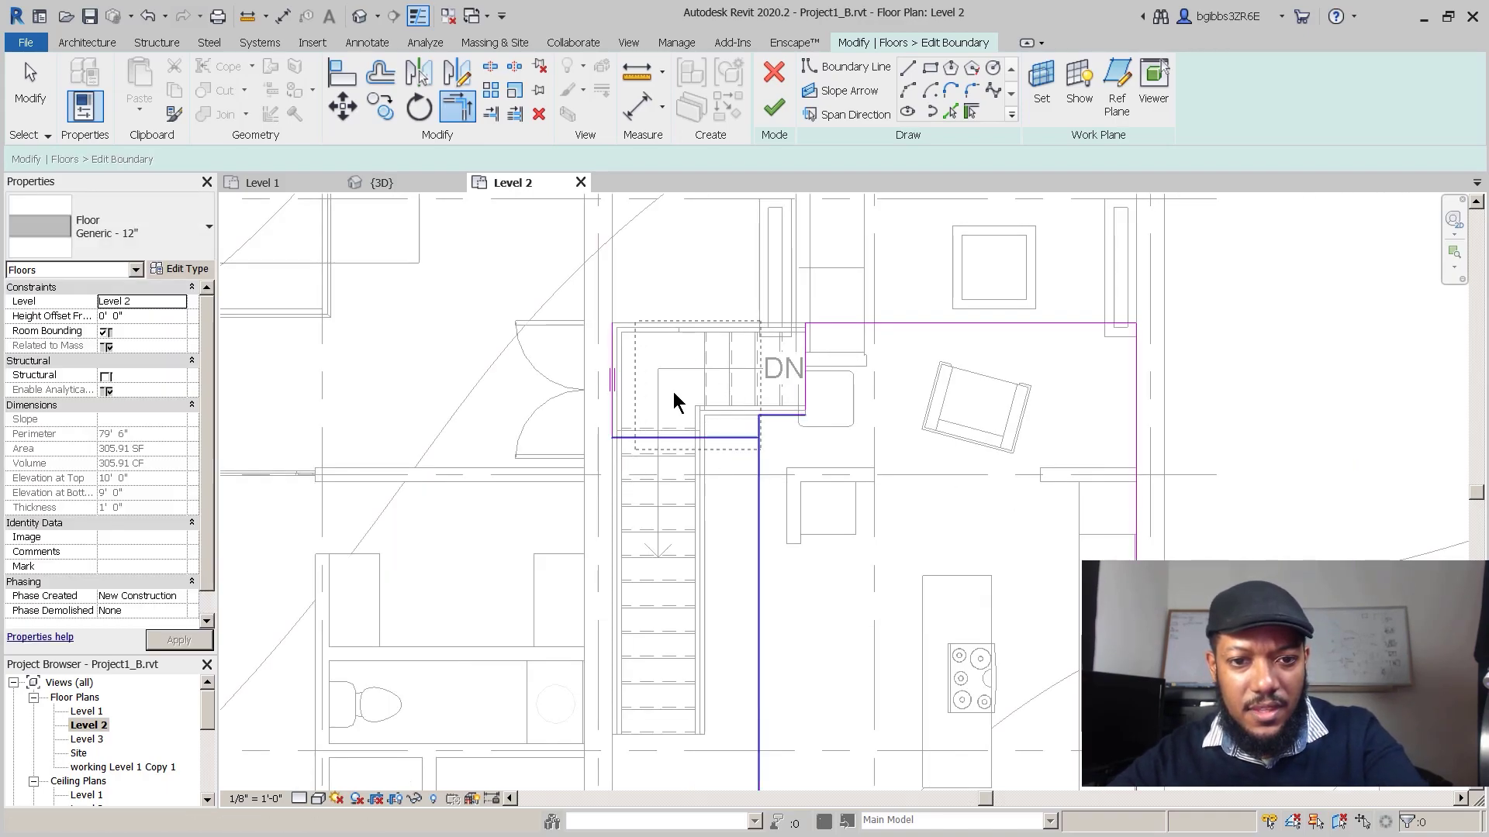
pyautogui.press('Escape')
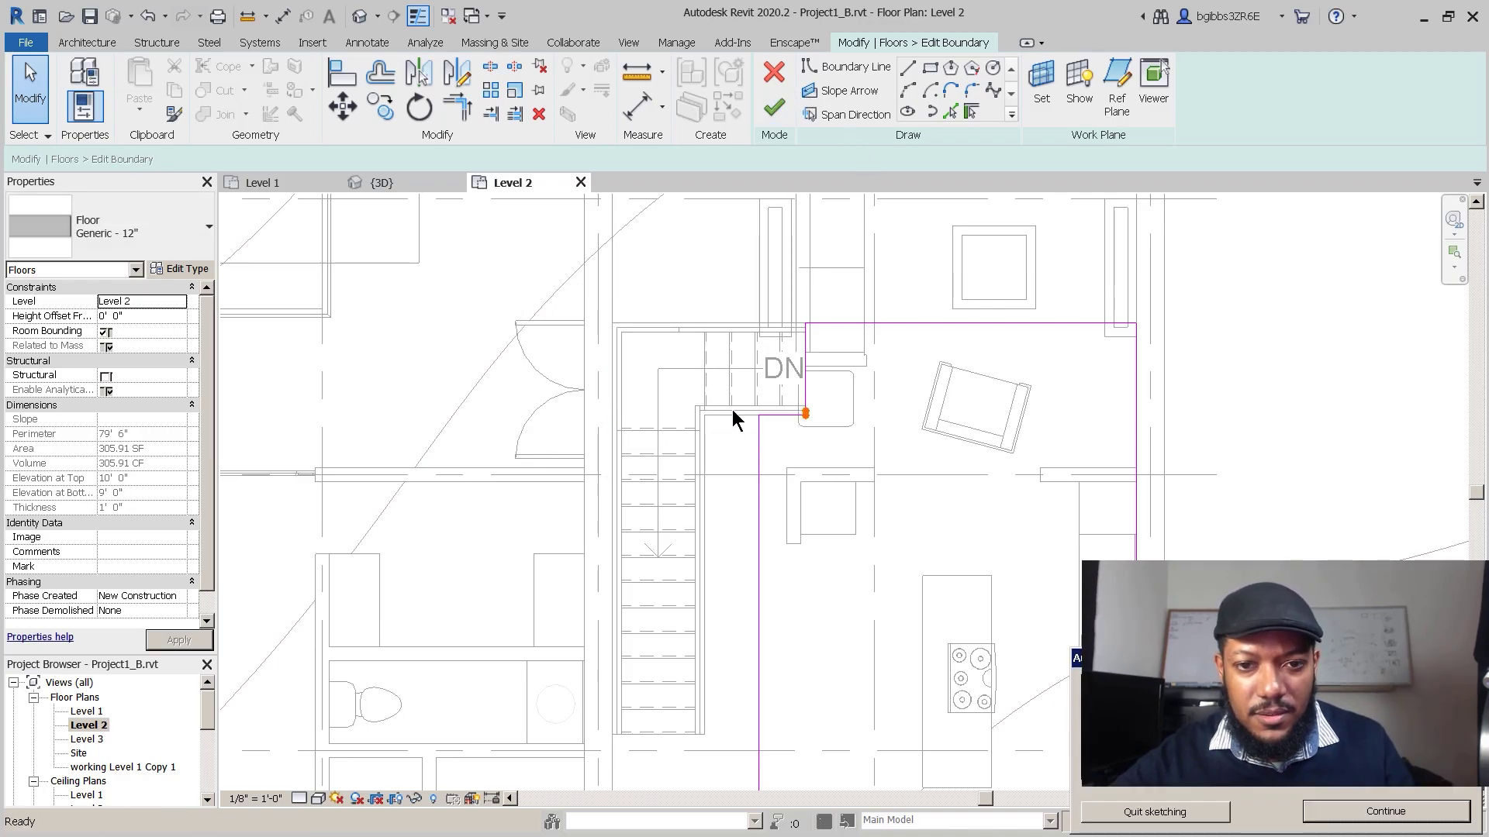
pyautogui.click(1442, 810)
pyautogui.scroll(2, 816, 384)
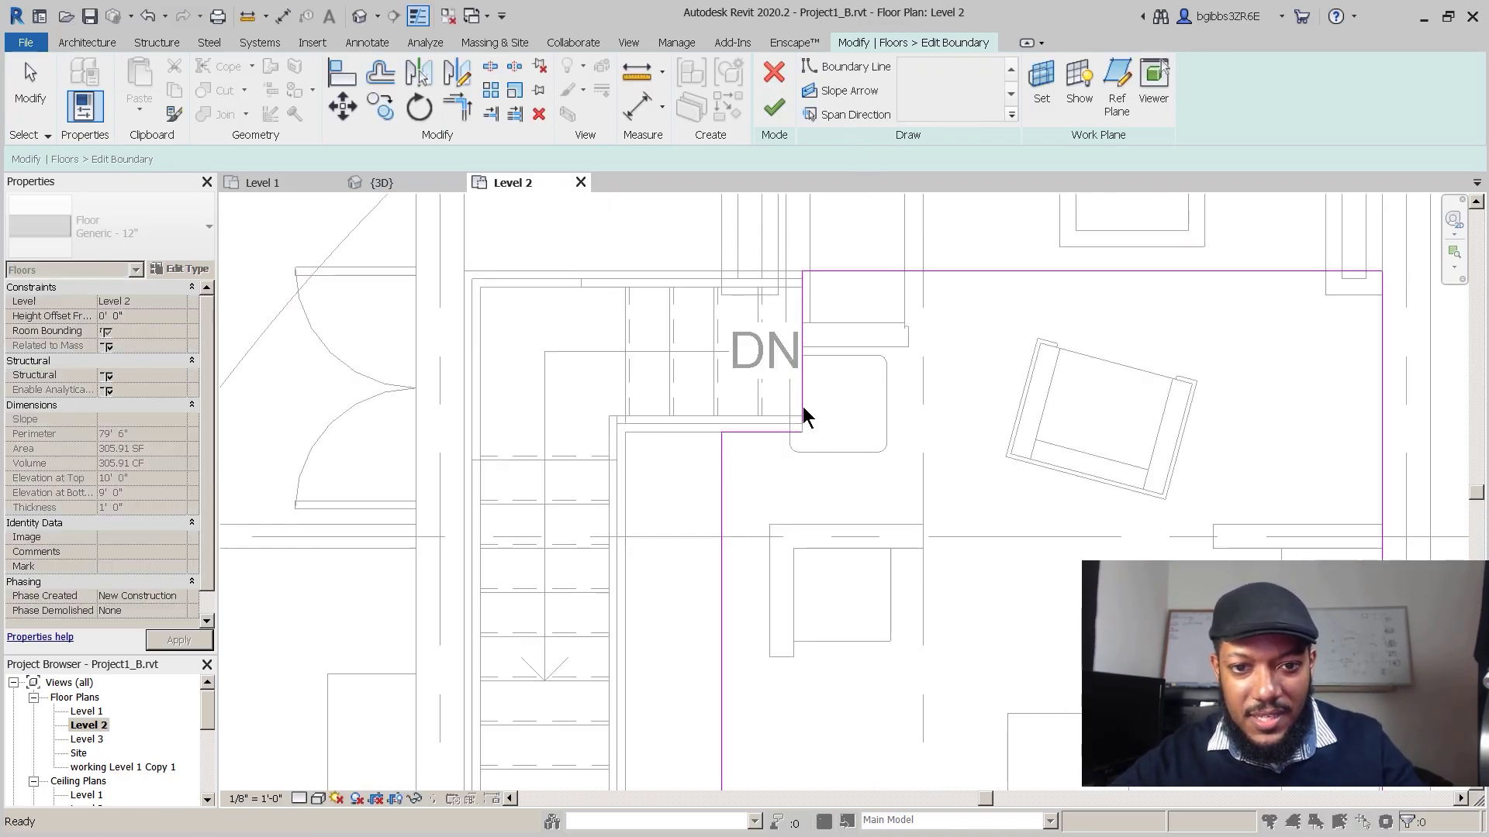
pyautogui.press('t')
pyautogui.press('r')
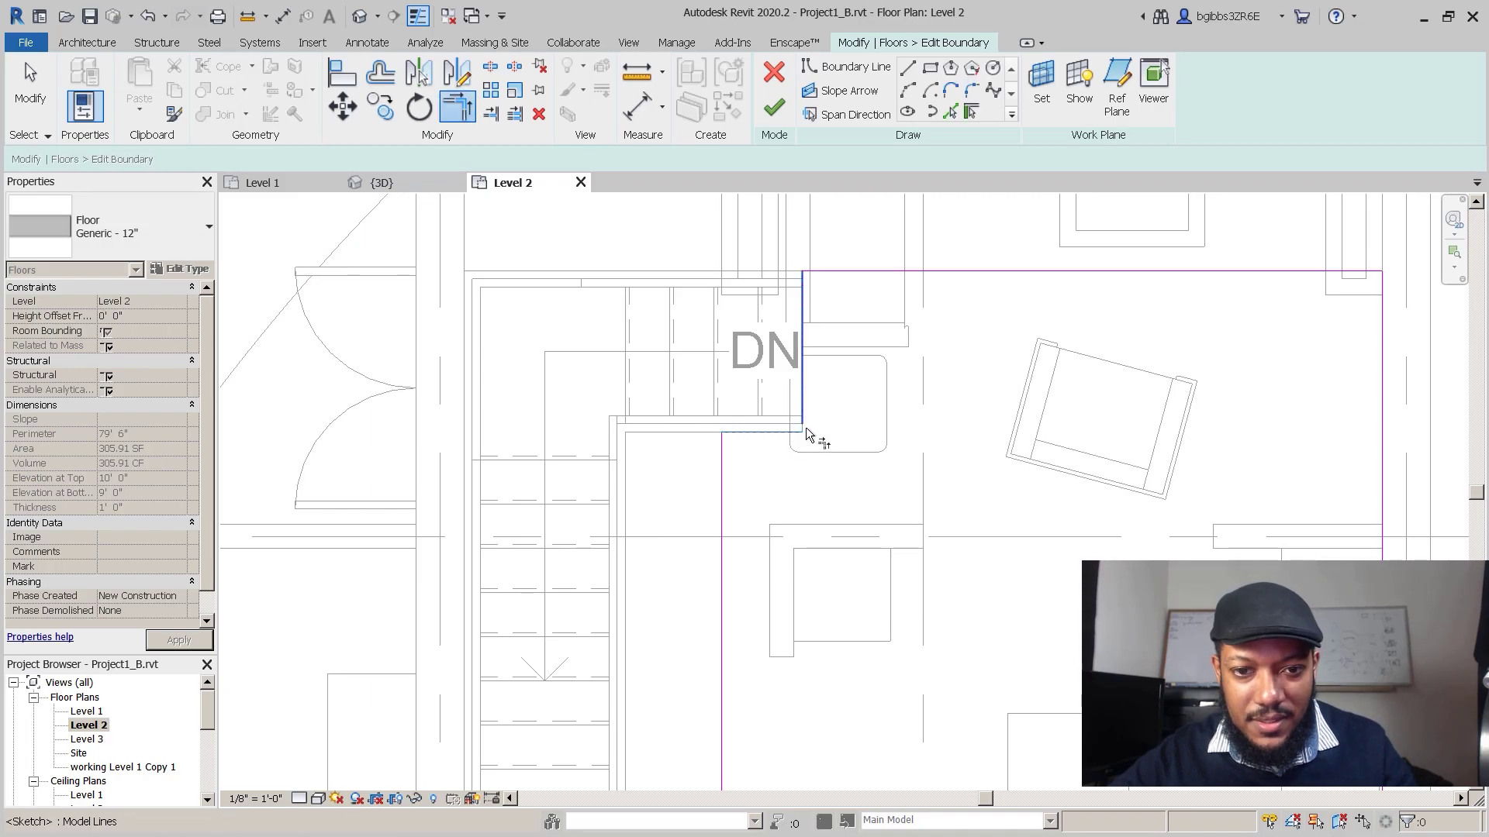
pyautogui.scroll(-2, 882, 543)
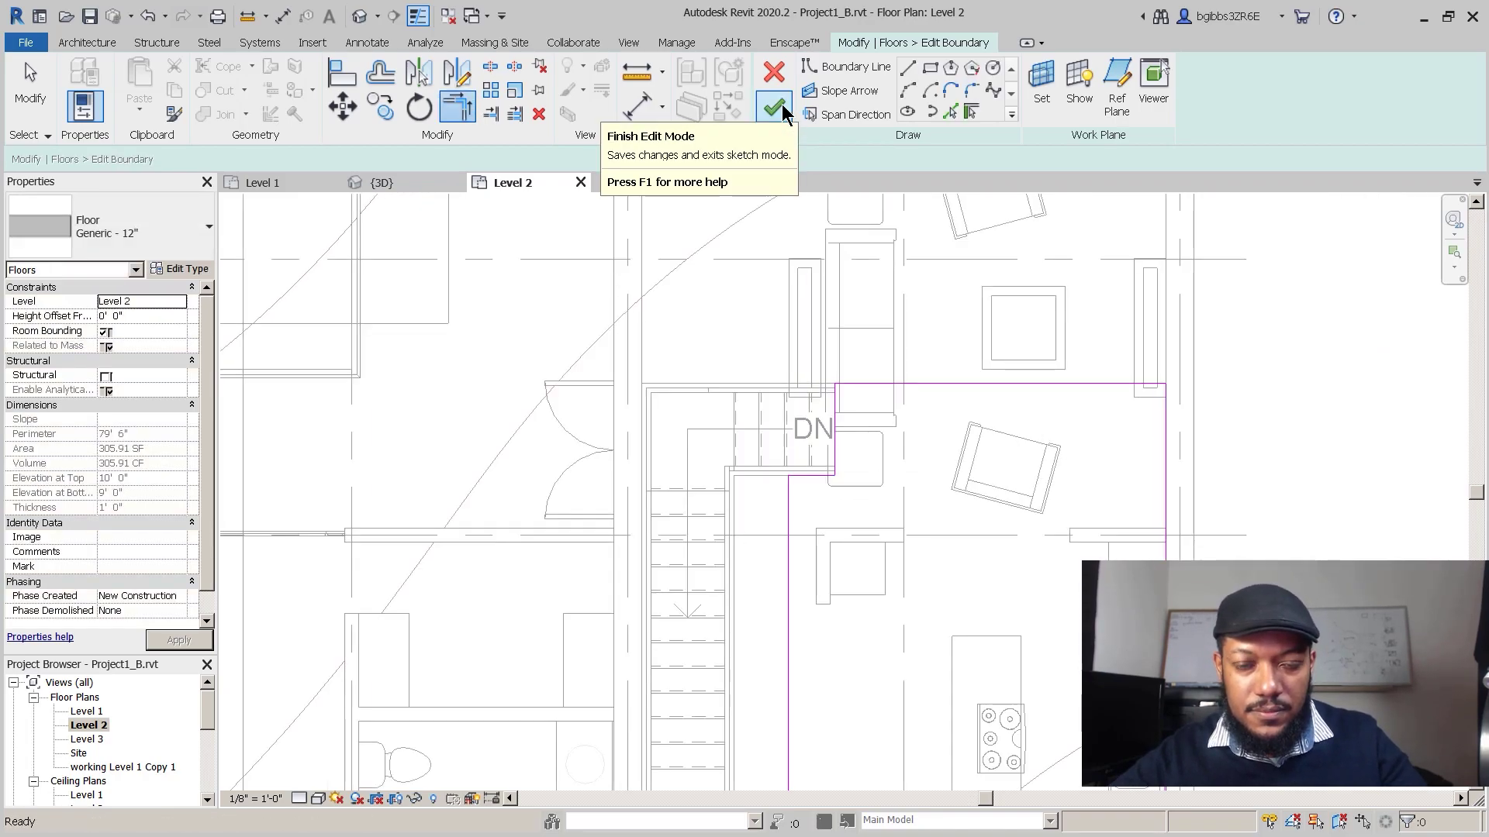
# Step: Finish the Level 2 floor boundary edit without attaching the walls to the floor's bottom
pyautogui.click(773, 107)
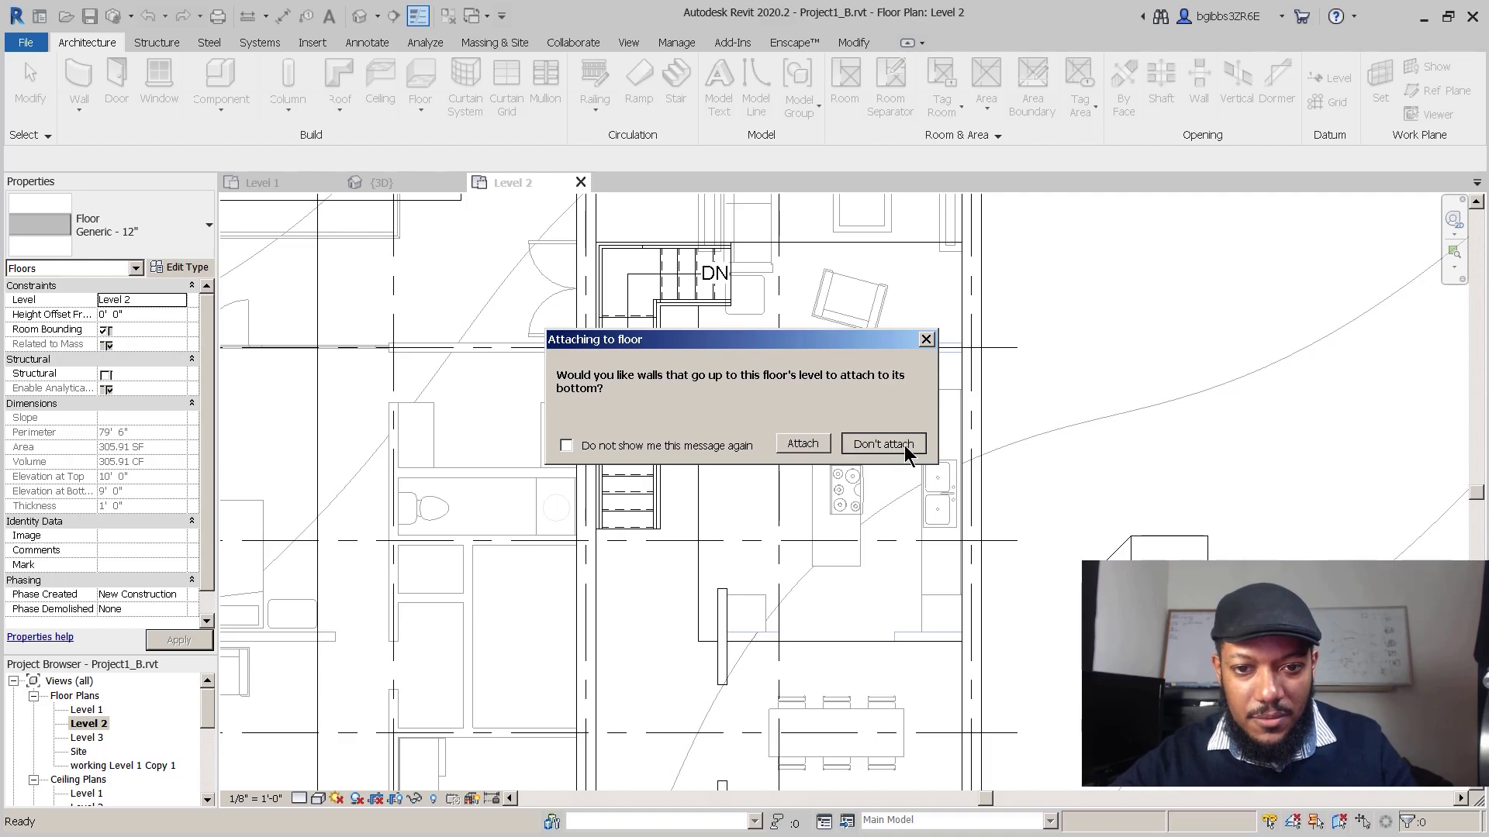
pyautogui.click(883, 444)
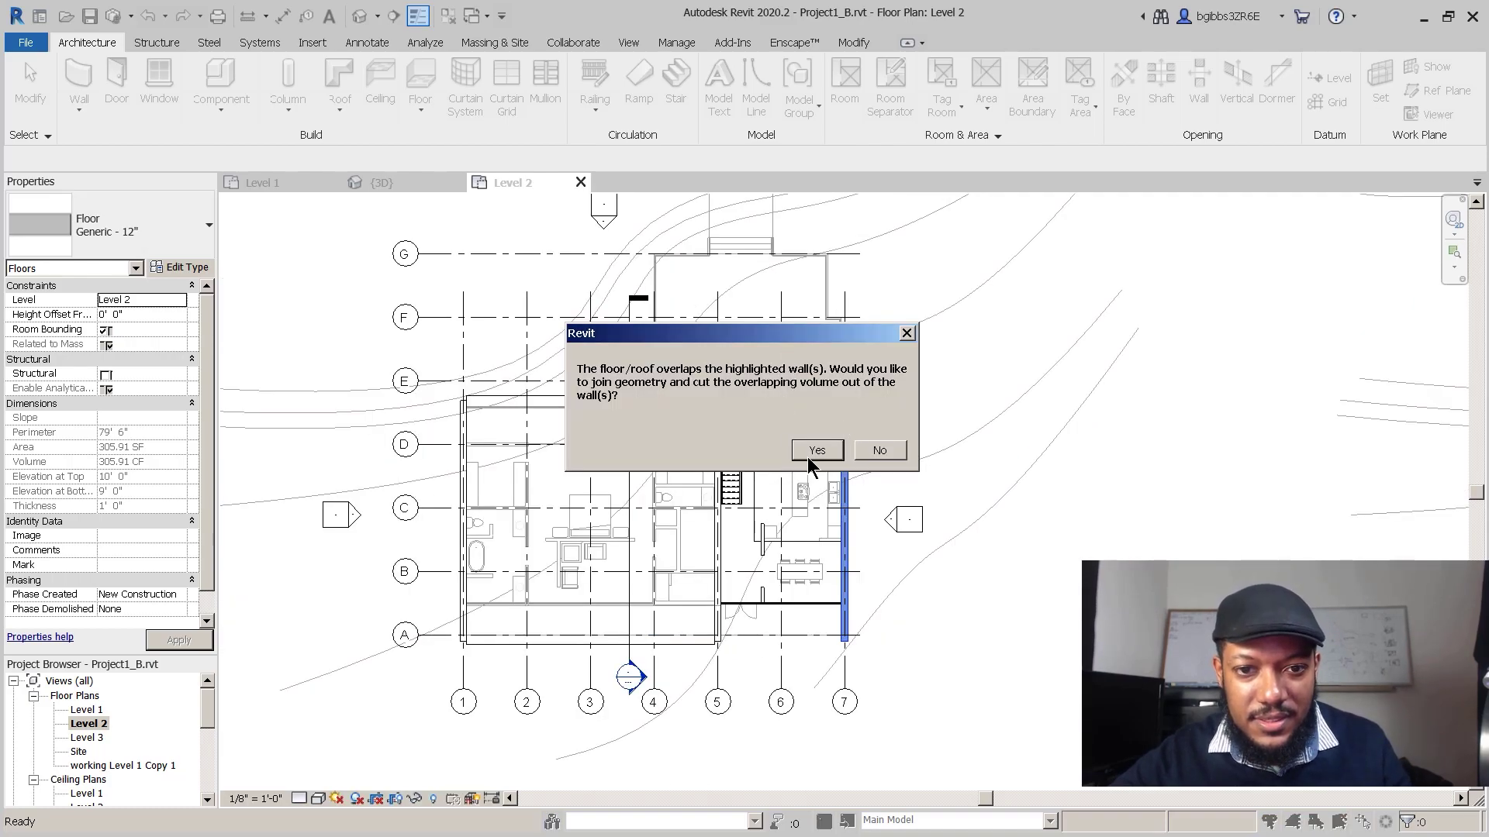
pyautogui.click(872, 444)
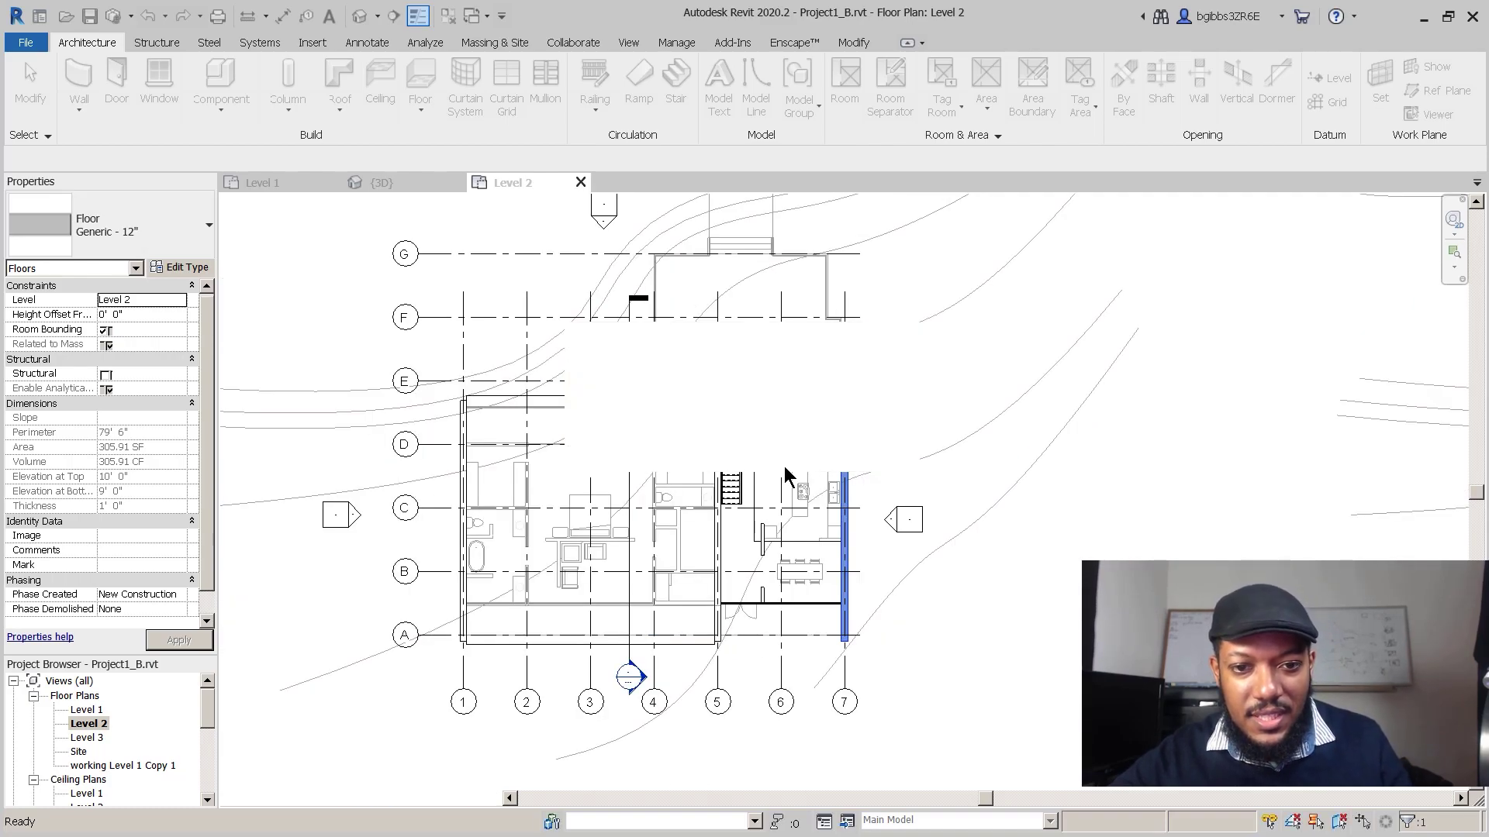
pyautogui.click(810, 485)
pyautogui.scroll(5, 810, 485)
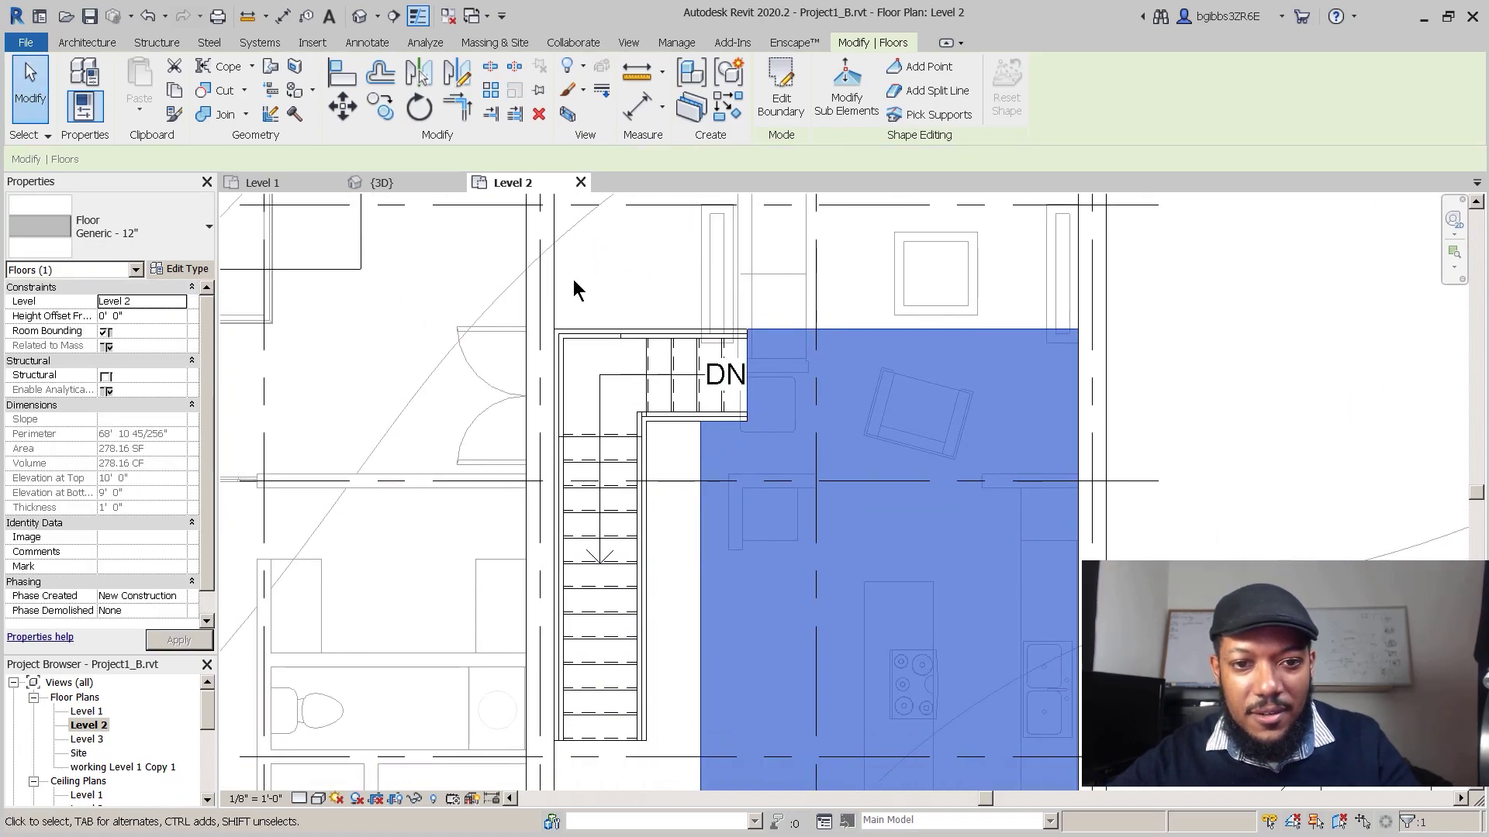
pyautogui.click(1005, 391)
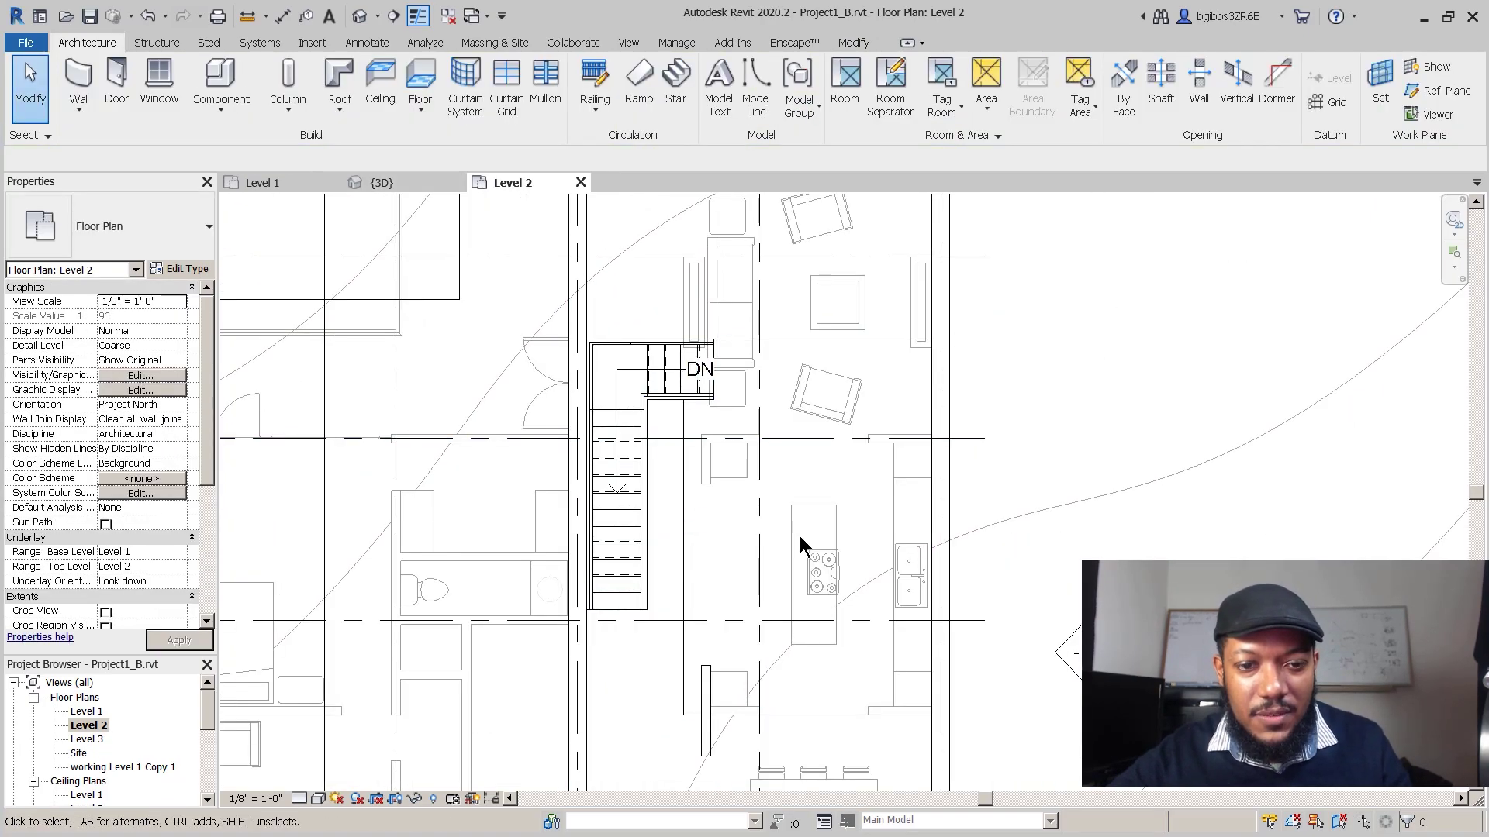
# Step: Draw a Generic - 6" wall on Level 2 along the grid line above the kitchen, about 9'-6" from the side wall to the crossing grid line
pyautogui.moveTo(801, 542); pyautogui.dragTo(722, 463, button='middle')
pyautogui.moveTo(741, 356); pyautogui.dragTo(720, 329, button='middle')
pyautogui.moveTo(936, 521); pyautogui.dragTo(970, 500, button='middle')
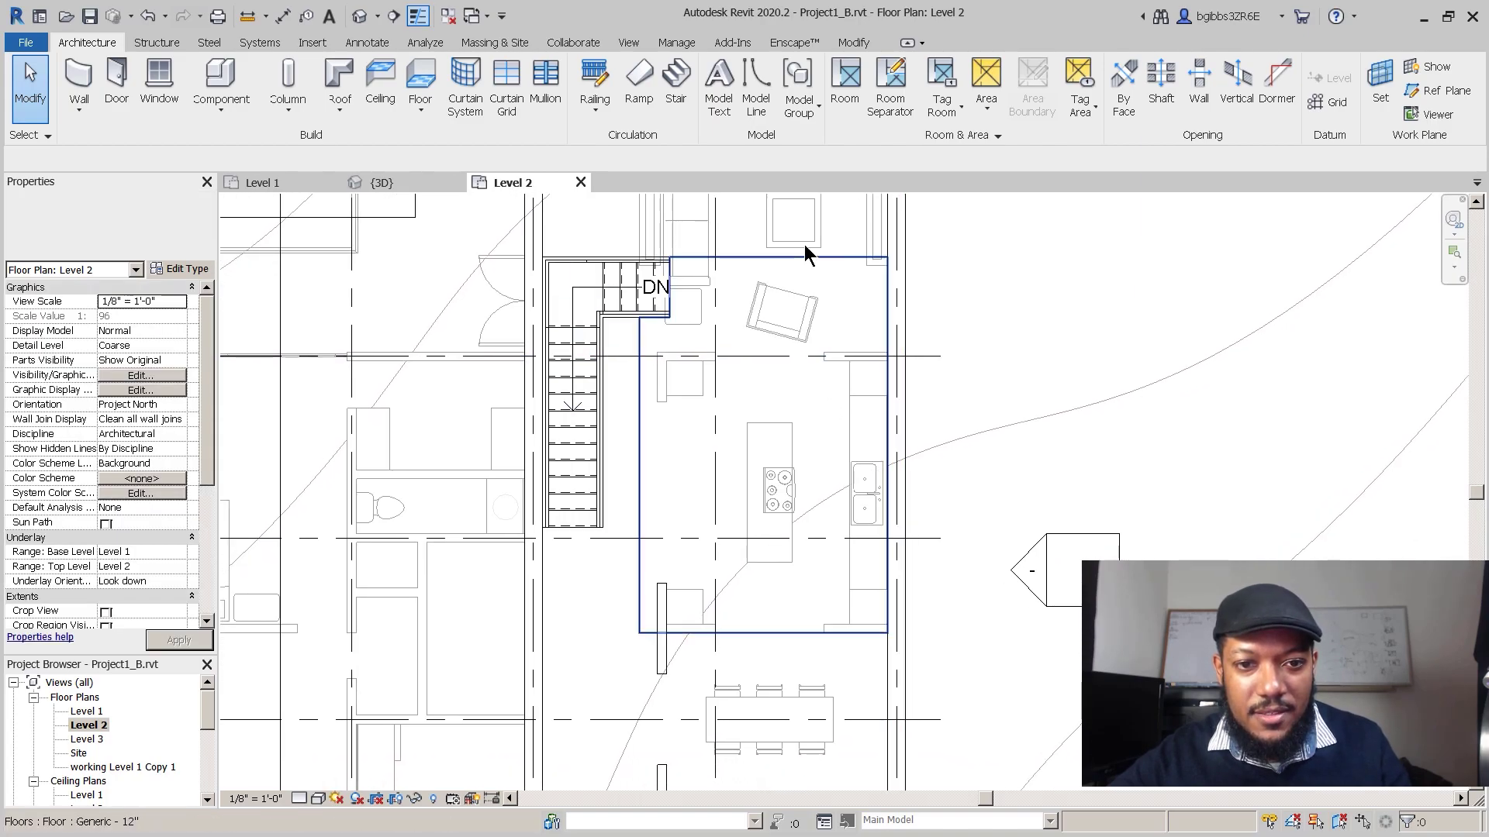
pyautogui.moveTo(846, 240); pyautogui.dragTo(784, 240, button='middle')
pyautogui.scroll(2, 666, 328)
pyautogui.moveTo(819, 438); pyautogui.dragTo(870, 435, button='middle')
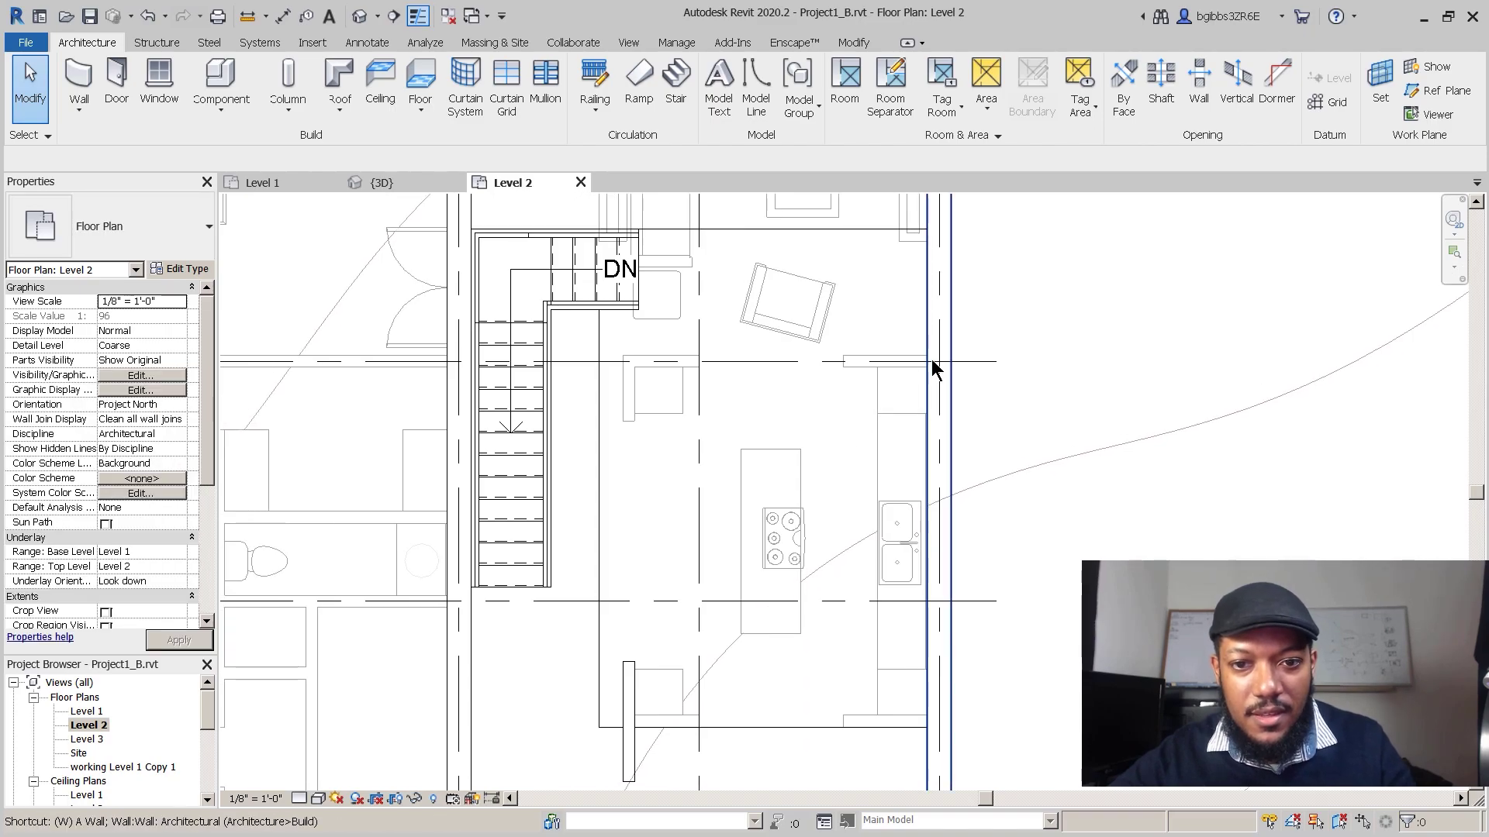
pyautogui.press('w')
pyautogui.press('a')
pyautogui.scroll(2, 941, 366)
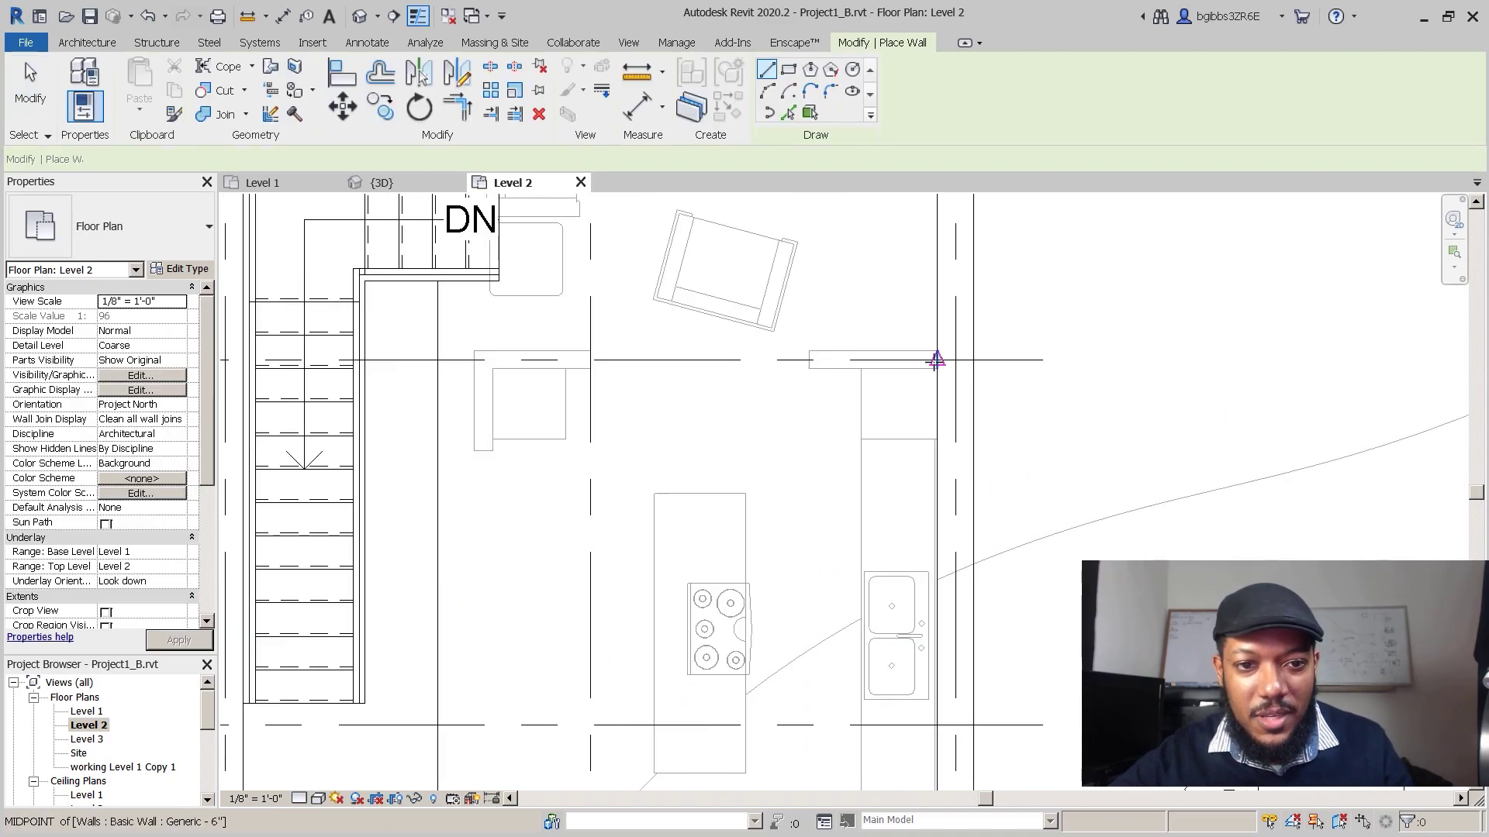
pyautogui.click(935, 359)
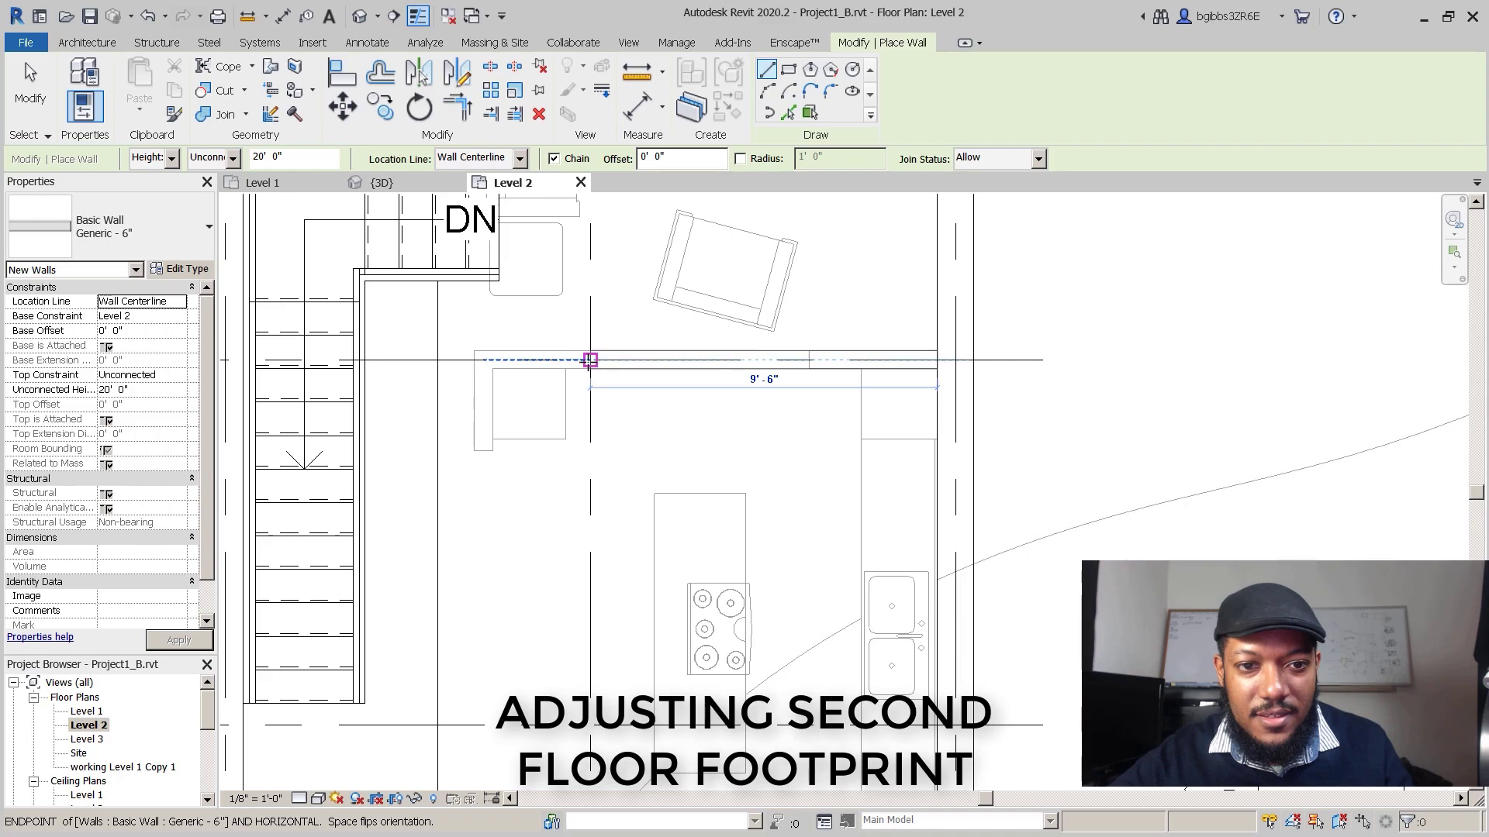
pyautogui.click(631, 466)
pyautogui.scroll(-1, 628, 462)
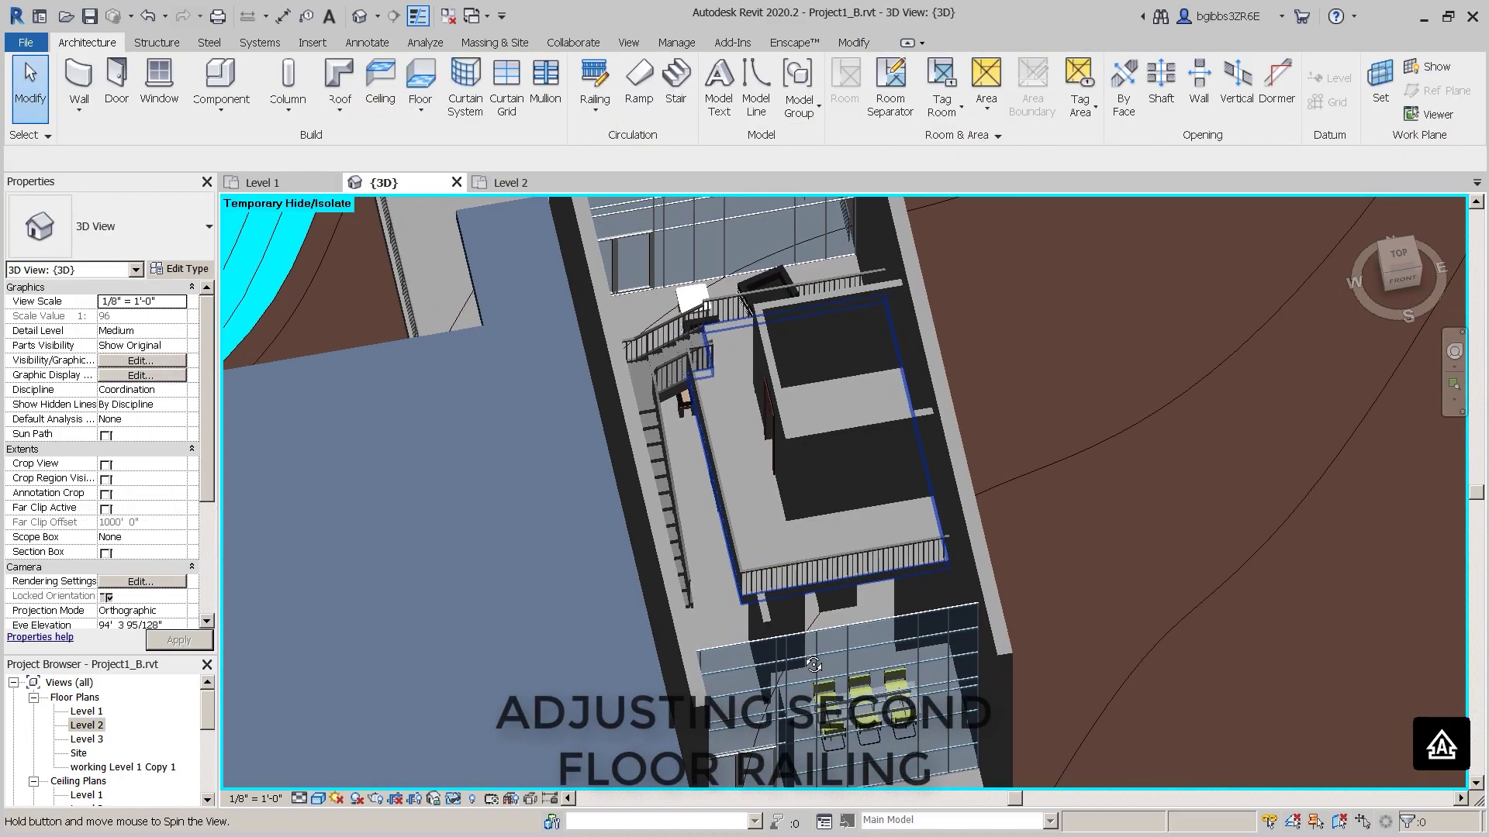
# Step: Create a Handrail - Rectangular railing on Level 2, about 12'-0" long, along the floor edge from the upper run's end to the side wall
pyautogui.moveTo(813, 664)
pyautogui.keyDown('shift'); pyautogui.mouseDown(button='middle')
pyautogui.moveTo(789, 694)
pyautogui.moveTo(794, 676)
pyautogui.mouseUp(button='middle'); pyautogui.keyUp('shift')
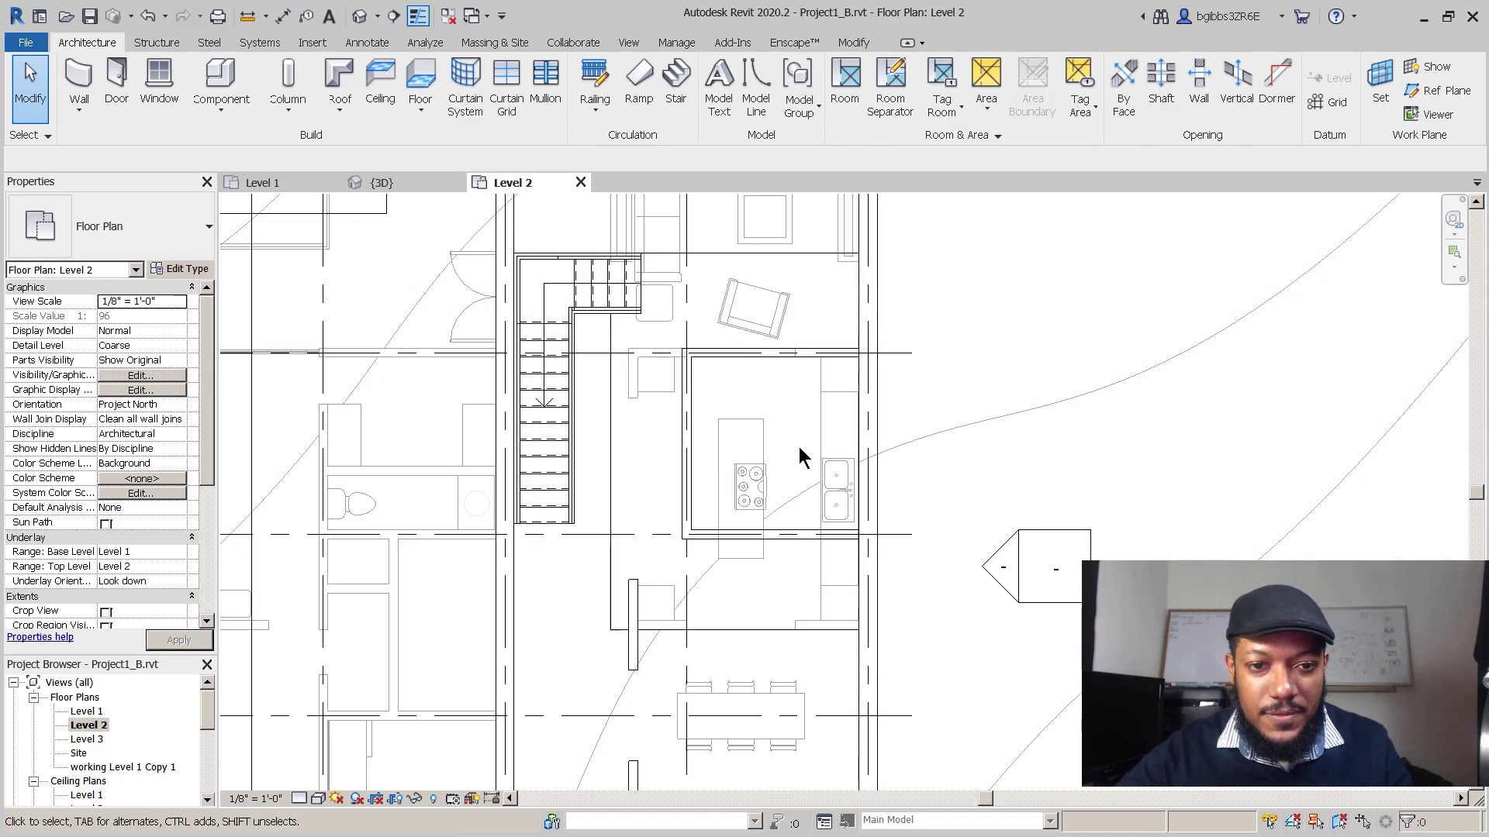
pyautogui.moveTo(793, 516); pyautogui.dragTo(847, 518, button='middle')
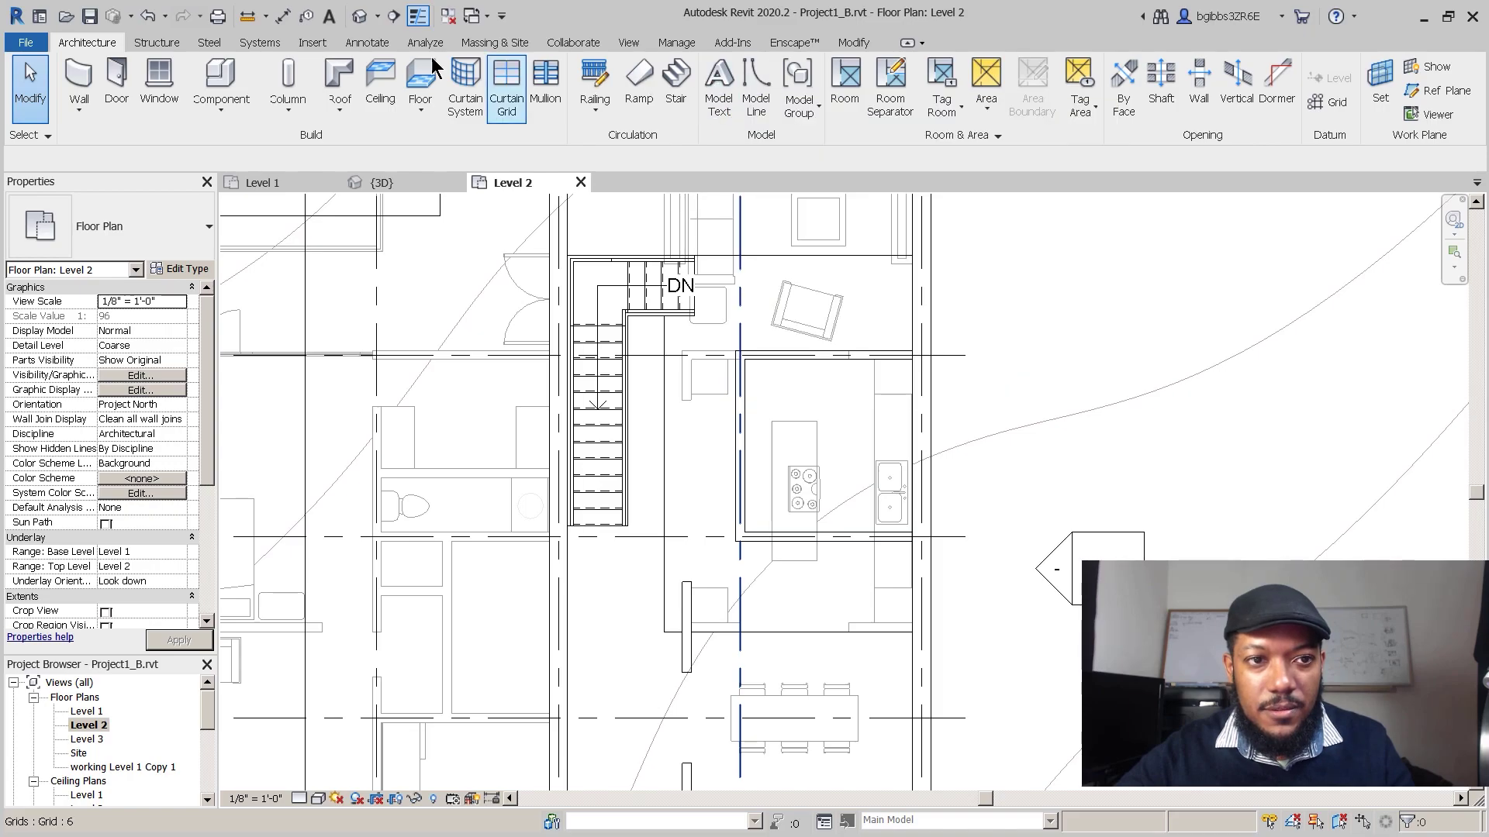
pyautogui.click(597, 86)
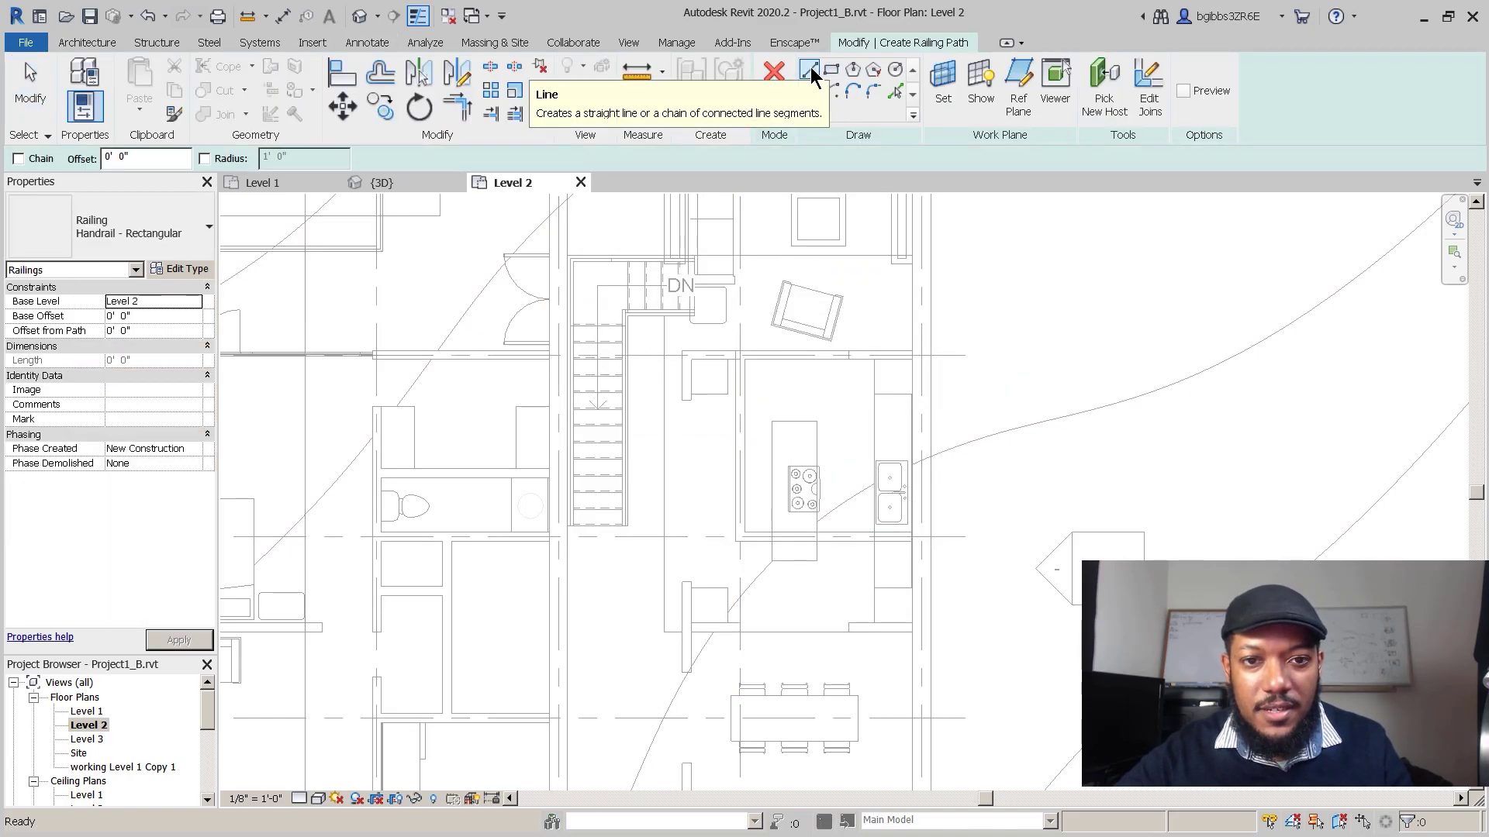
pyautogui.scroll(2, 731, 216)
pyautogui.scroll(2, 711, 249)
pyautogui.click(649, 300)
pyautogui.click(1152, 300)
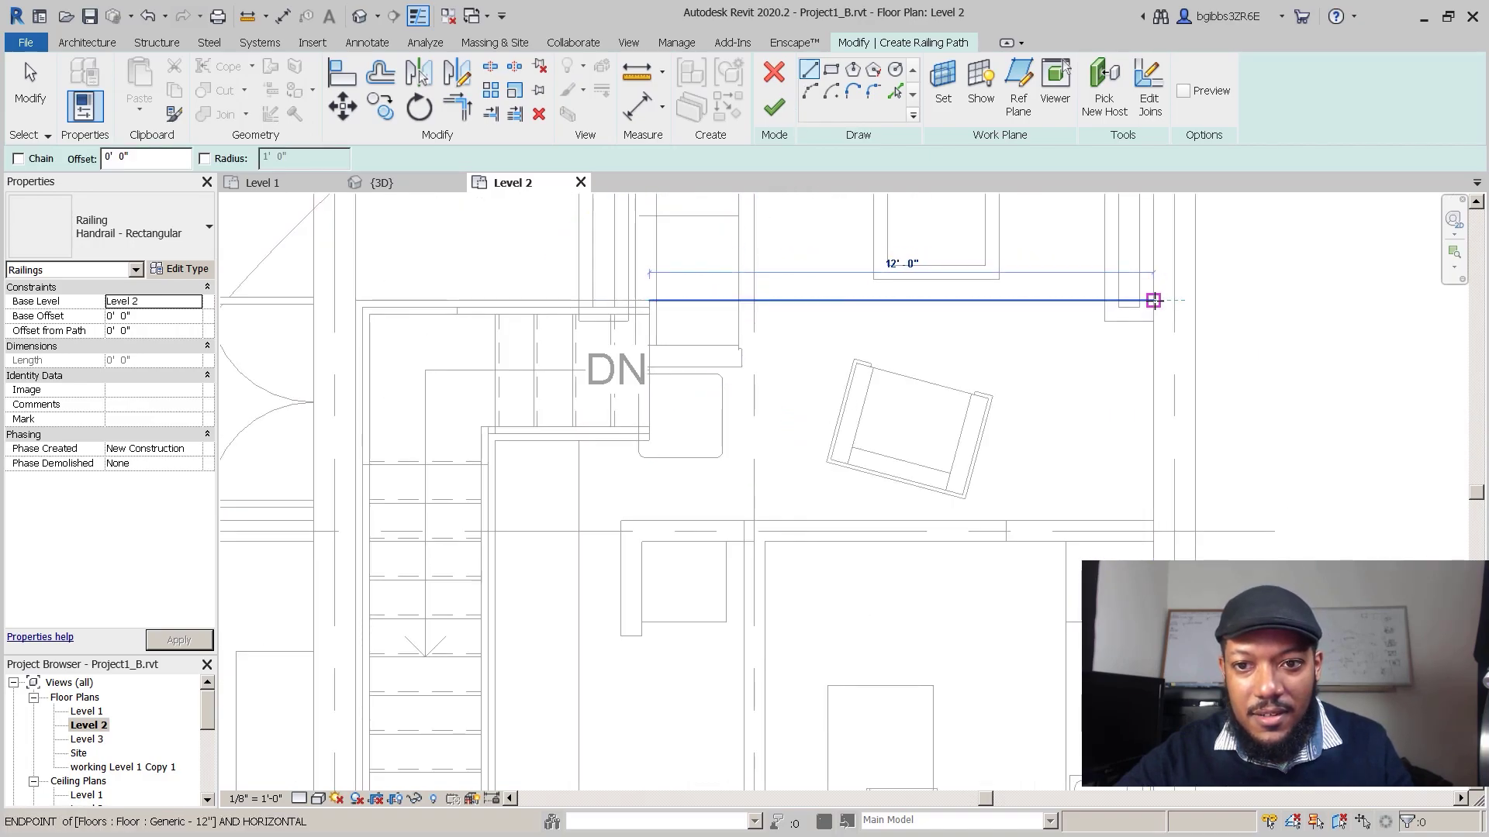
pyautogui.press('Escape')
pyautogui.scroll(-2, 824, 315)
pyautogui.moveTo(700, 429); pyautogui.dragTo(692, 379, button='middle')
pyautogui.click(779, 108)
pyautogui.moveTo(682, 481); pyautogui.dragTo(673, 457, button='middle')
pyautogui.moveTo(718, 293); pyautogui.dragTo(689, 289, button='middle')
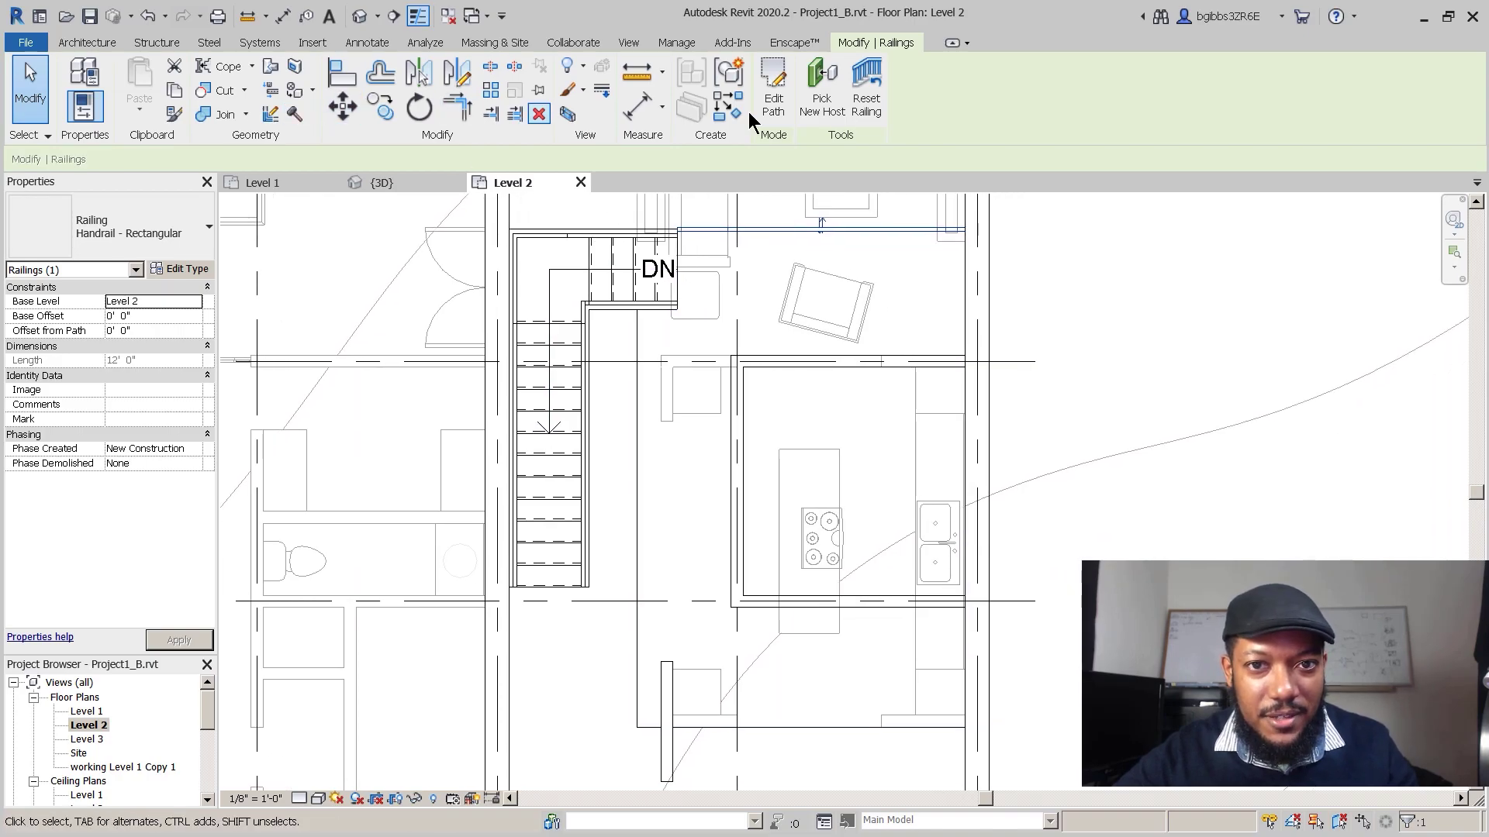
# Step: Start another railing path with lines about 1'-8" along the floor edge beside the upper run and about 13'-8" along the opposite floor edge
pyautogui.click(72, 41)
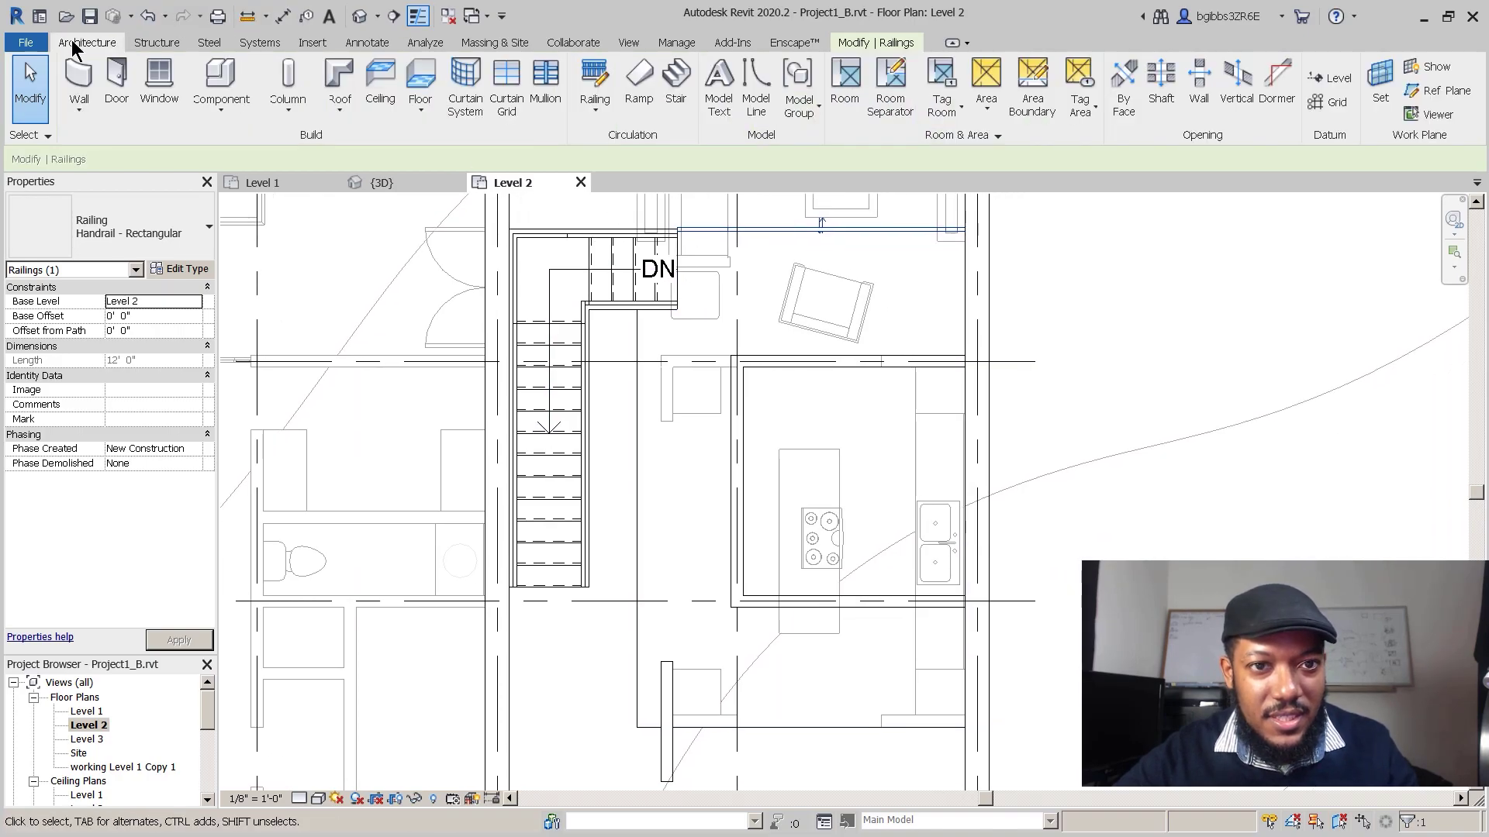
pyautogui.click(595, 78)
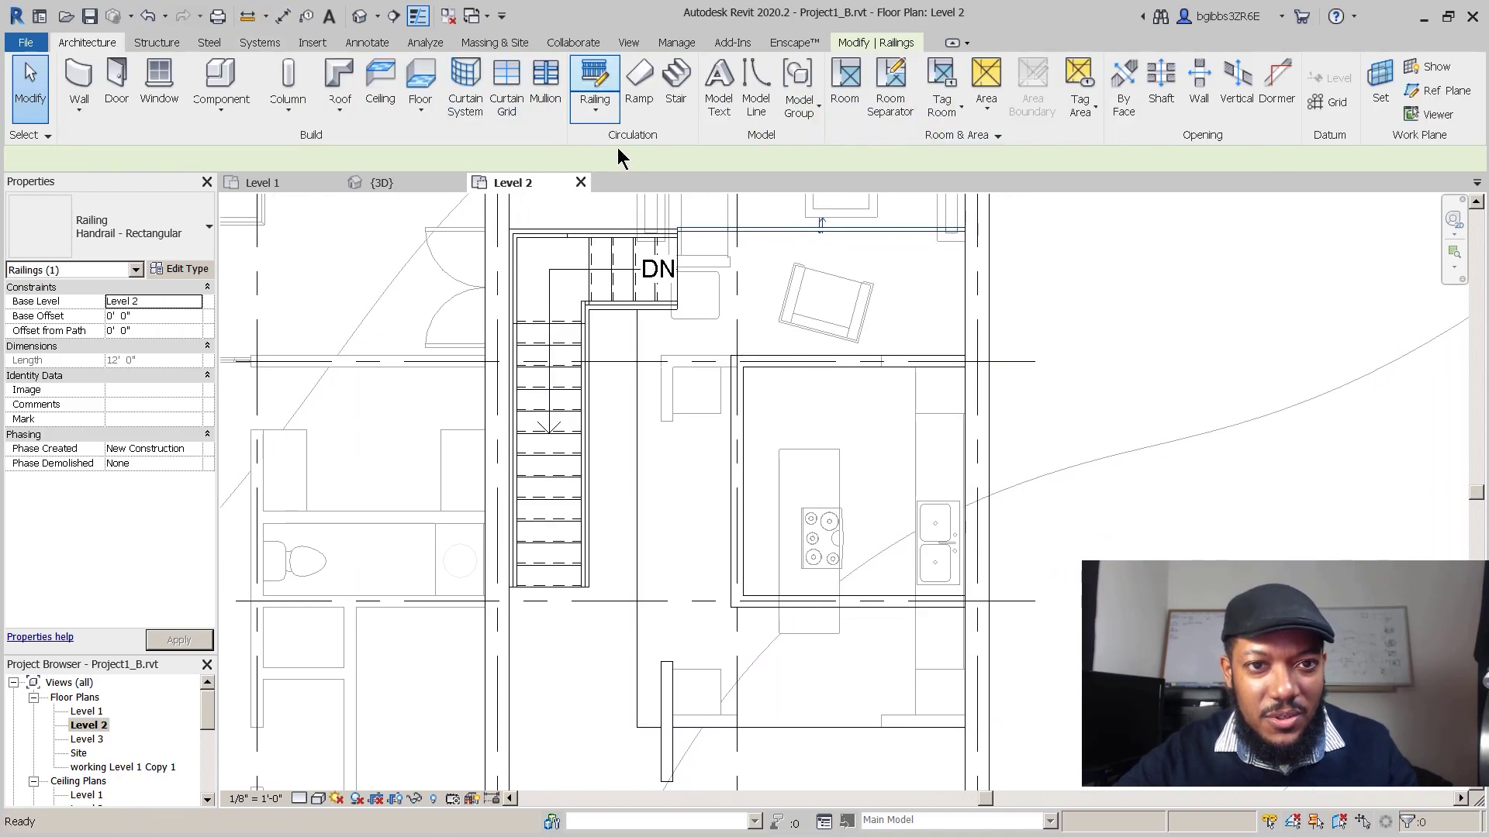
pyautogui.click(574, 80)
pyautogui.scroll(3, 645, 326)
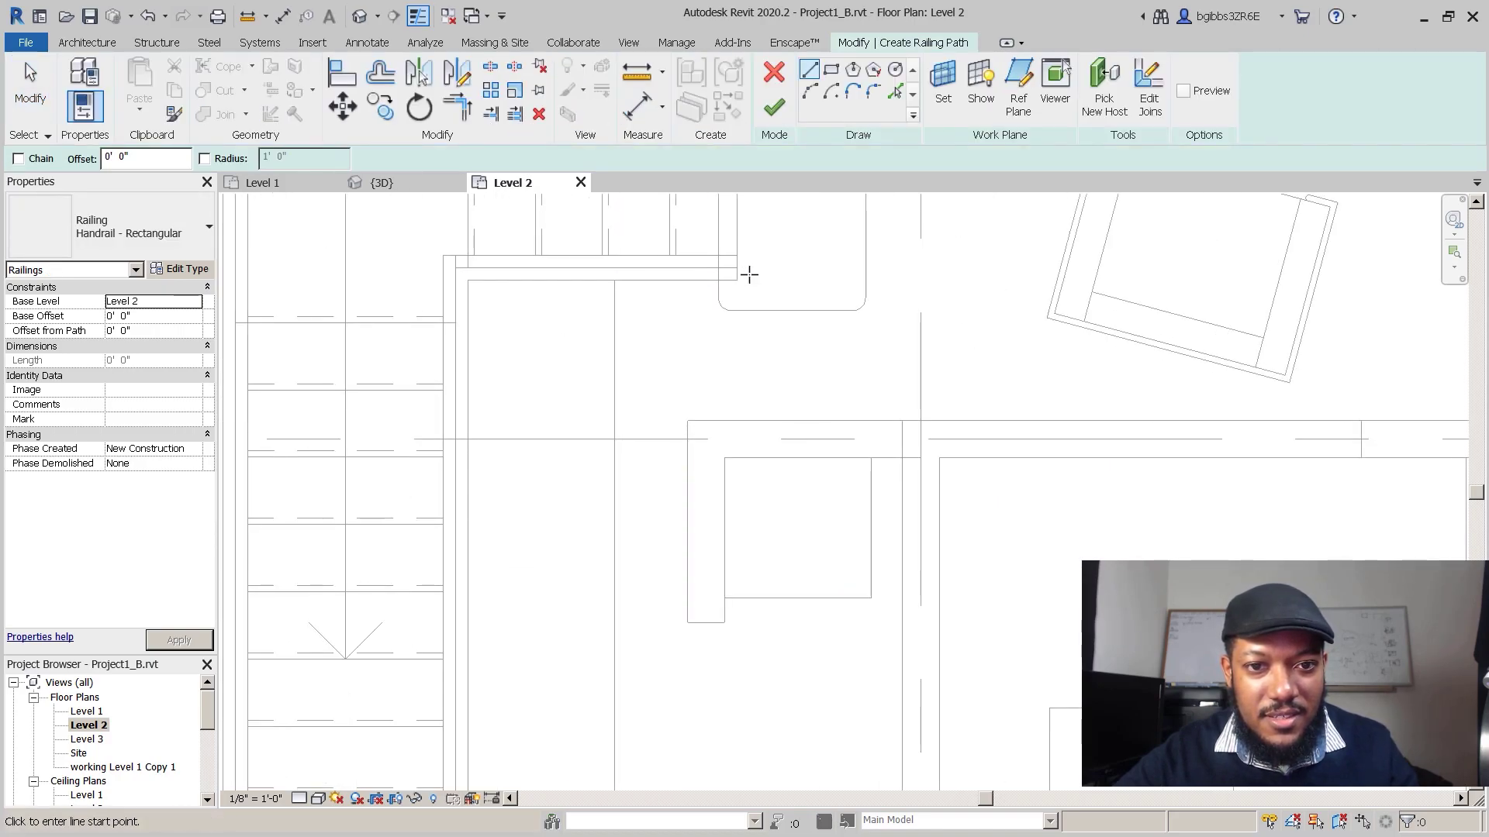
pyautogui.click(615, 280)
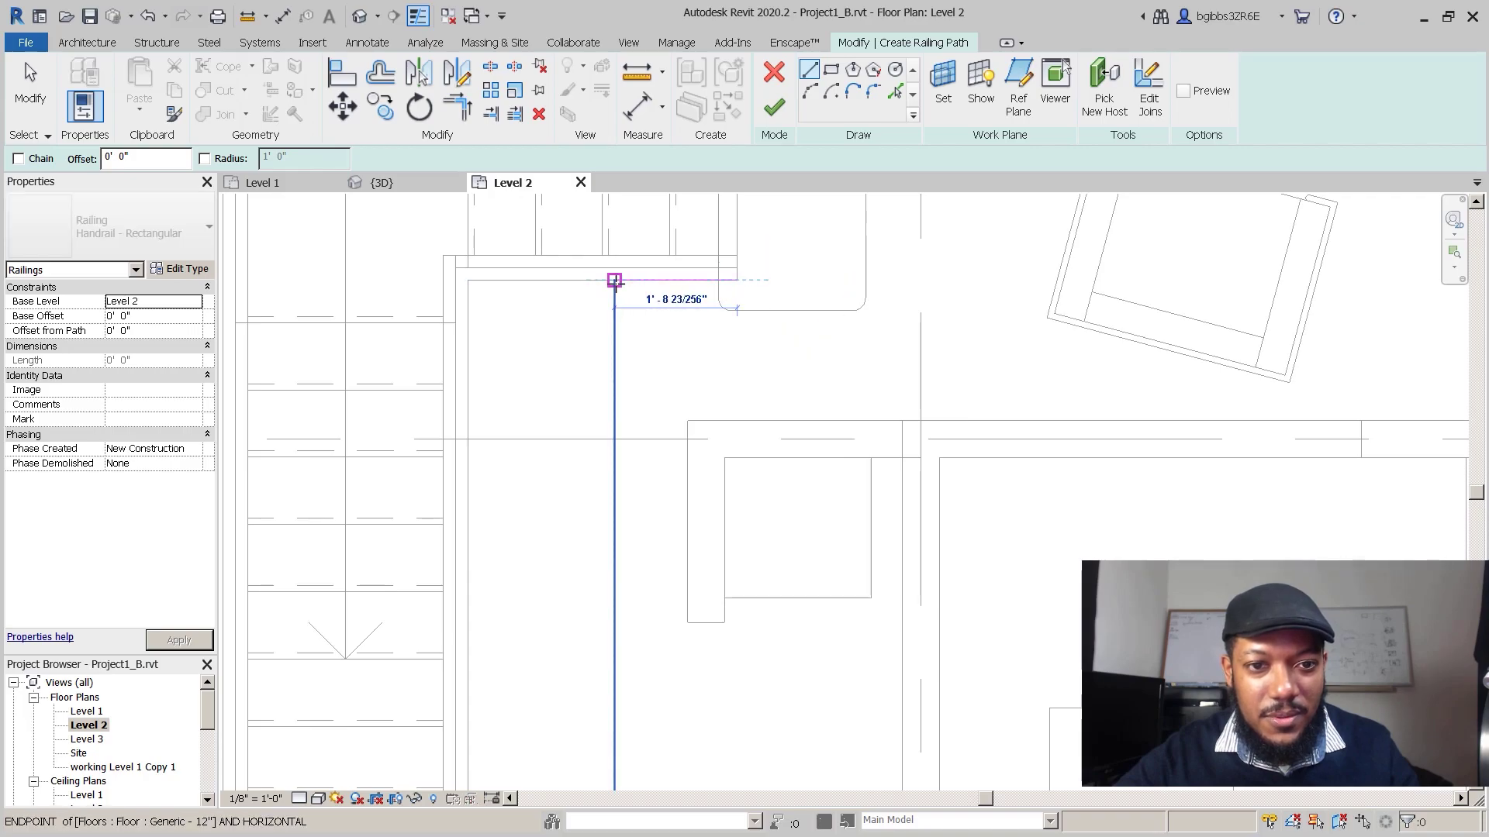
pyautogui.scroll(-2, 618, 280)
pyautogui.moveTo(617, 563); pyautogui.dragTo(629, 453, button='middle')
pyautogui.click(627, 723)
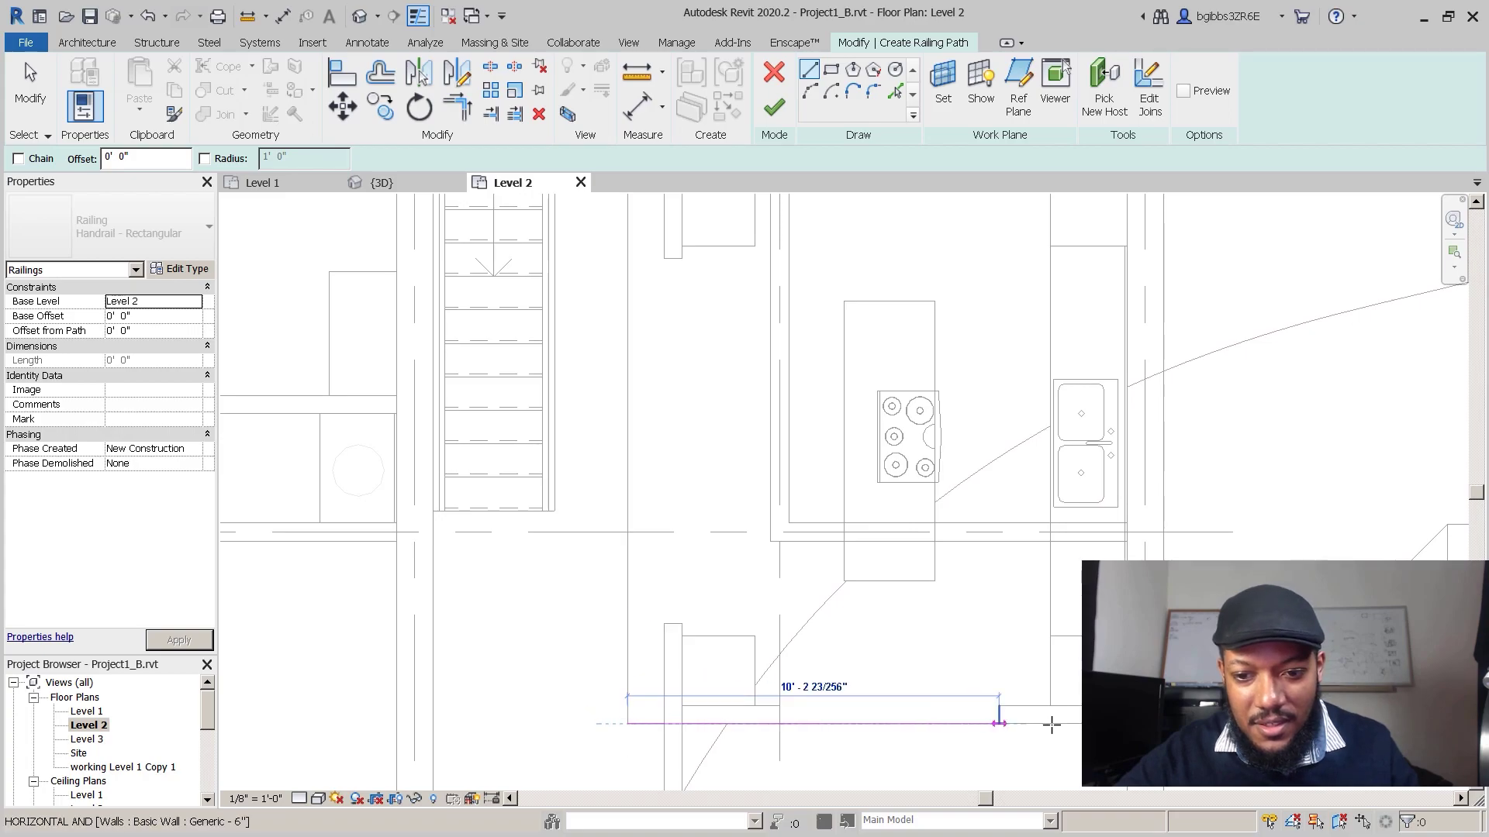
pyautogui.click(1122, 722)
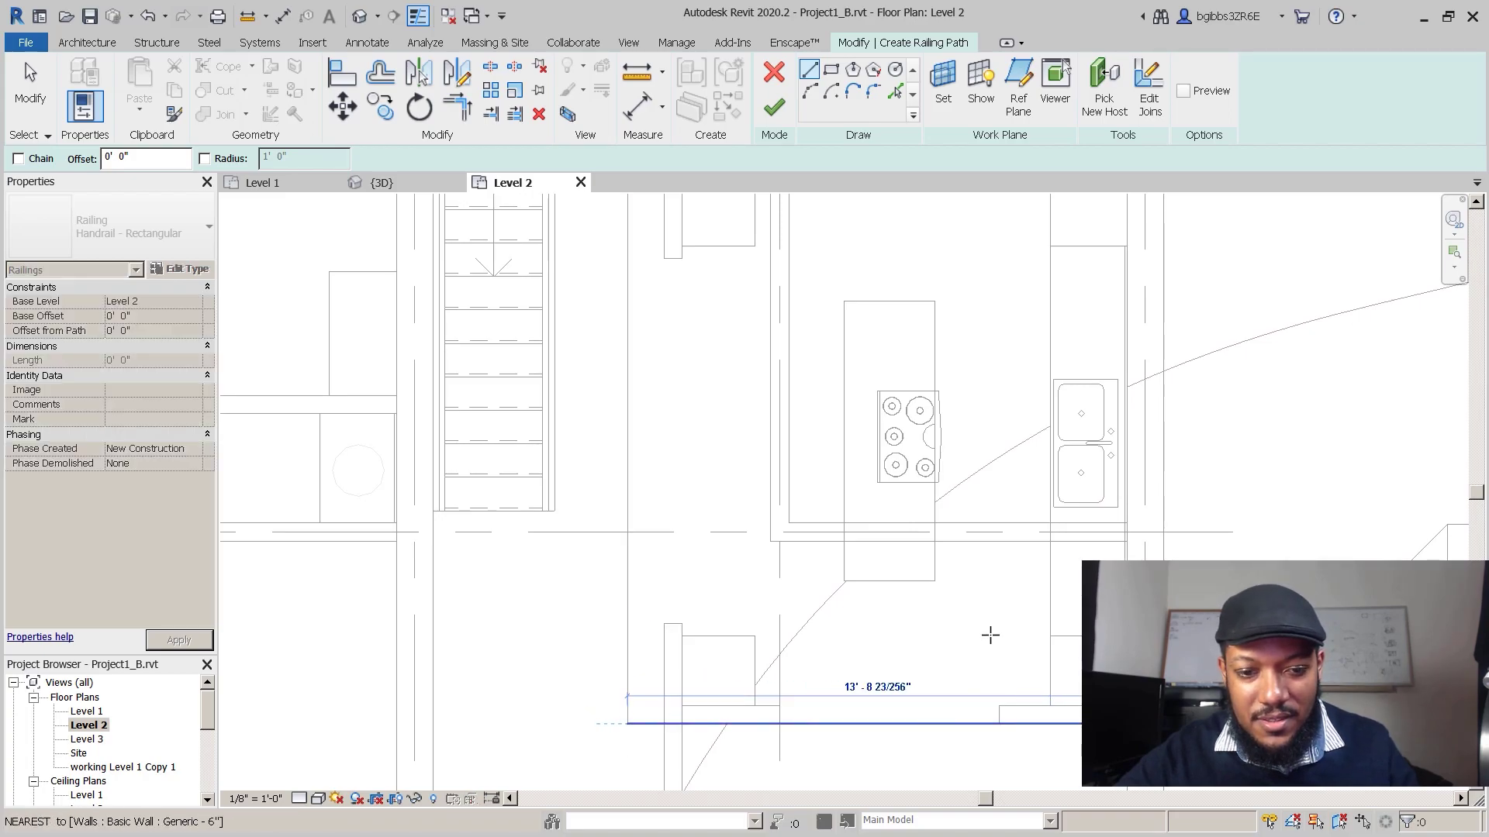
pyautogui.press('Escape')
pyautogui.press('Escape')
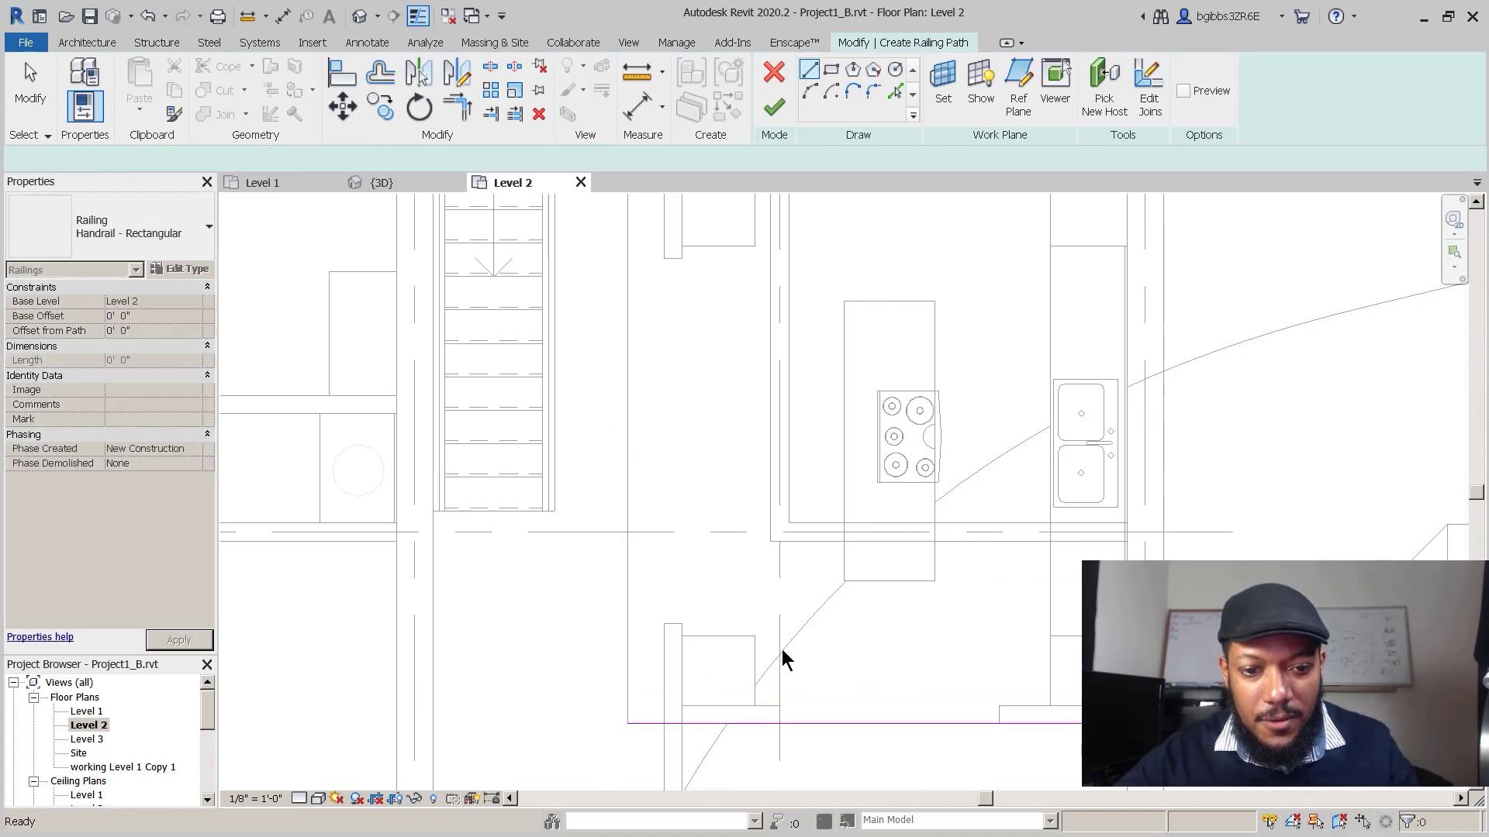
# Step: Add the long floor edge to the railing path, trim the path's corners, and finish the railing
pyautogui.scroll(-1, 738, 661)
pyautogui.moveTo(645, 371); pyautogui.dragTo(672, 430, button='middle')
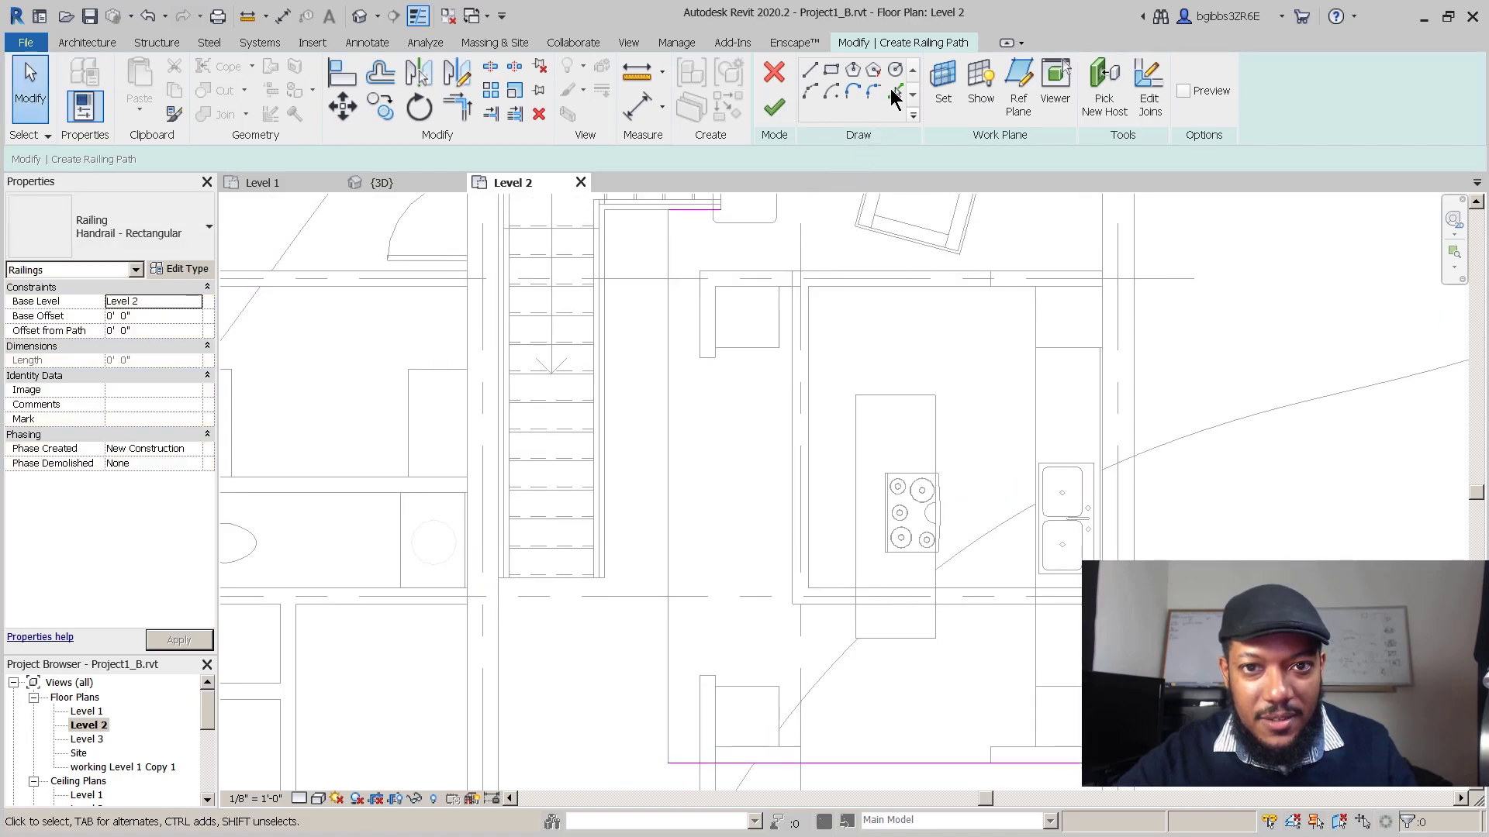
pyautogui.click(667, 481)
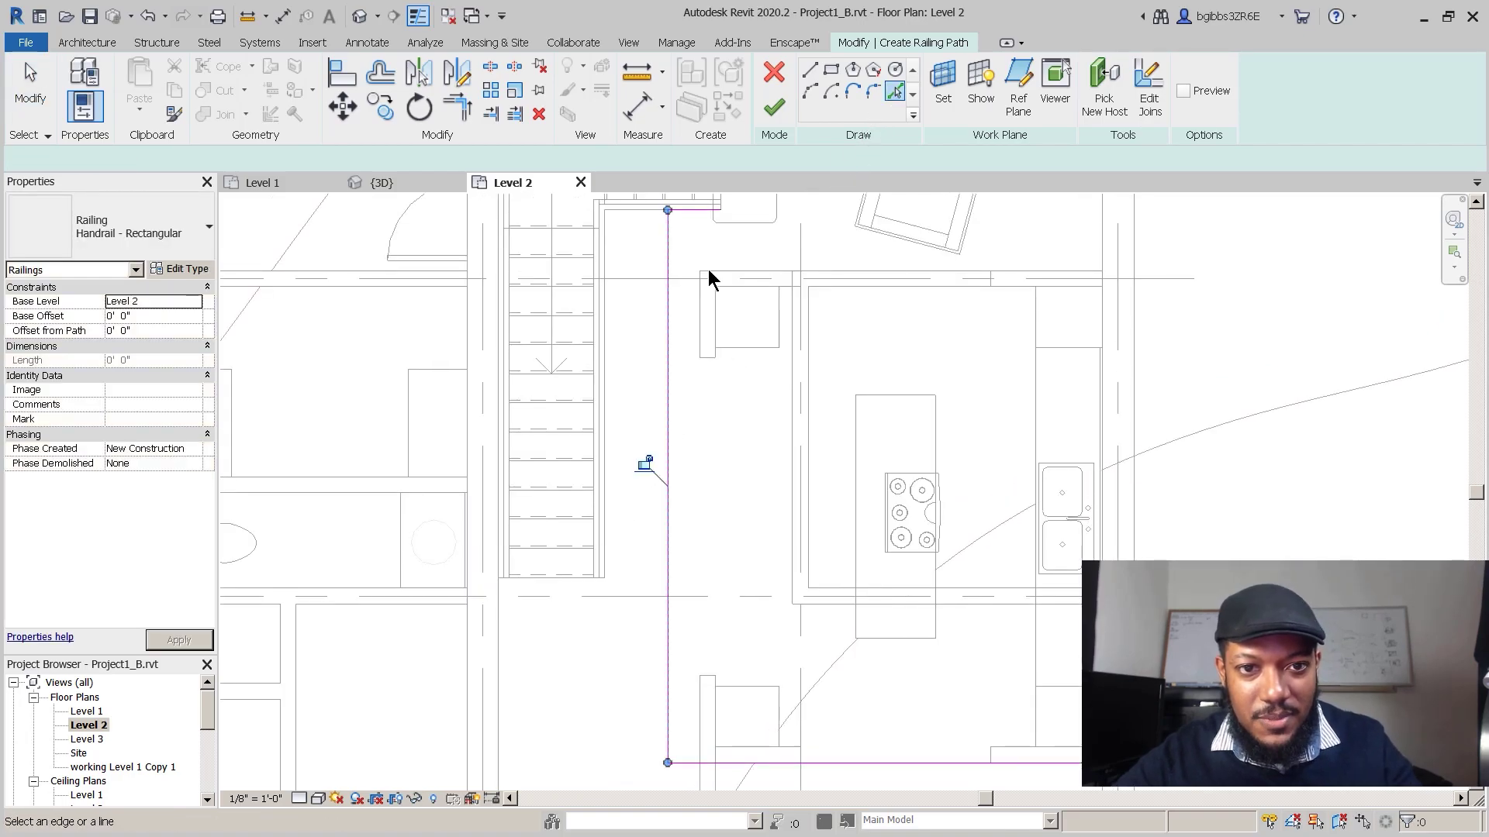
pyautogui.press('Escape')
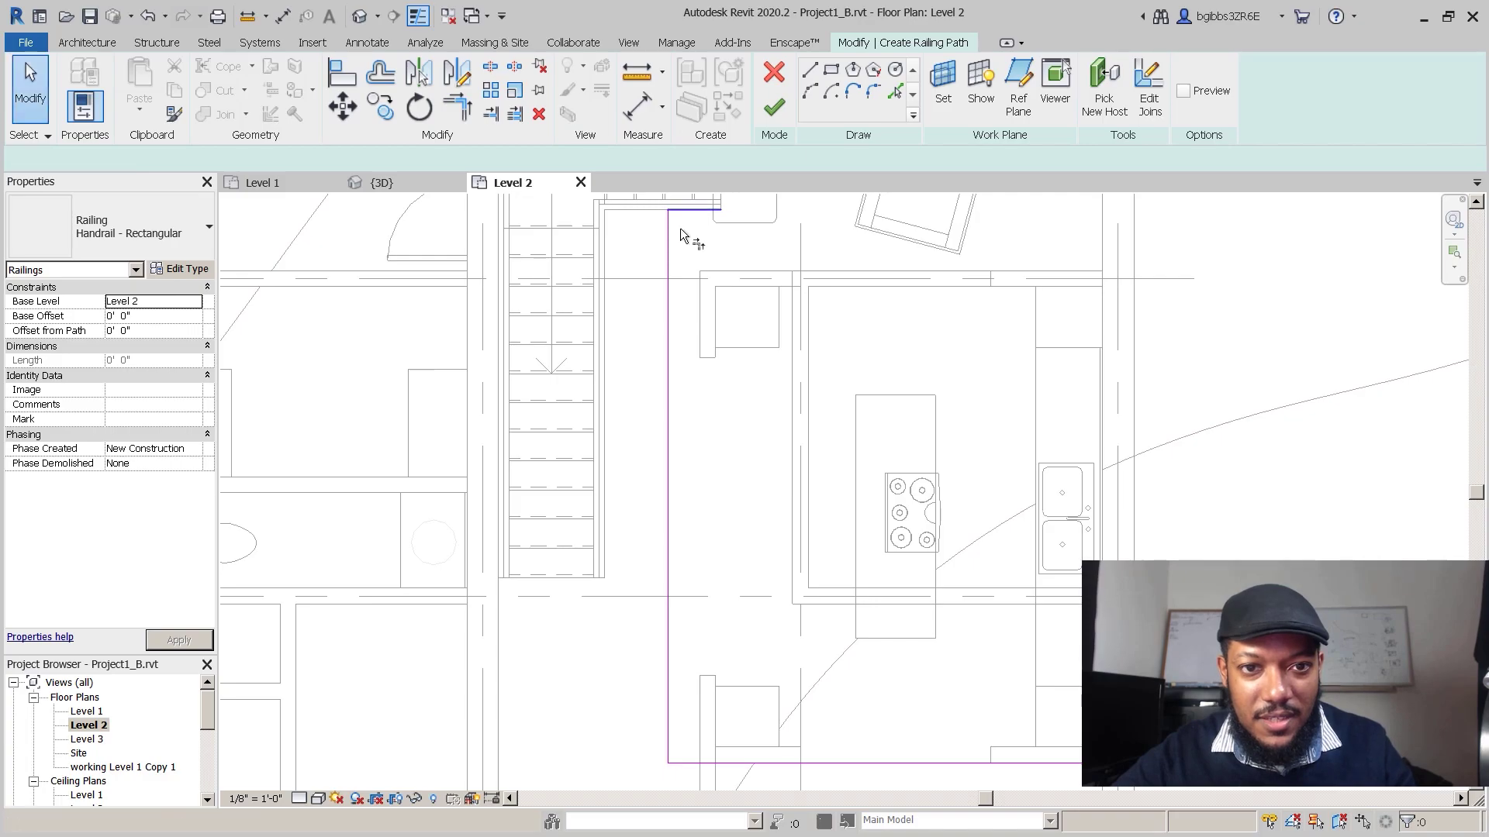
pyautogui.press('t')
pyautogui.press('r')
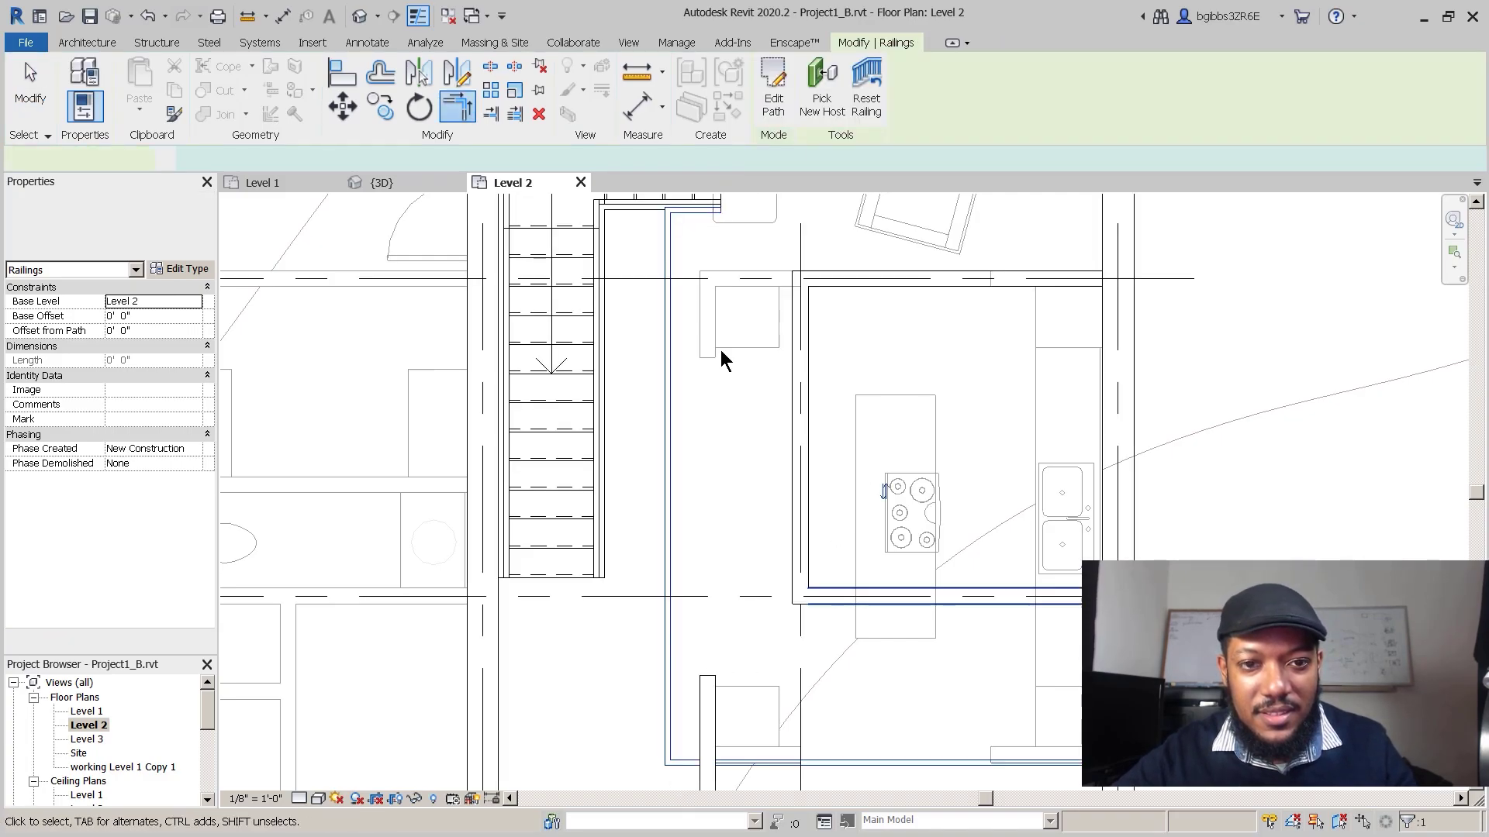
# Step: In the 3D view, set the top constraint of the two Generic - 6" Level 1 walls beside the dining group to Level 2
pyautogui.click(393, 179)
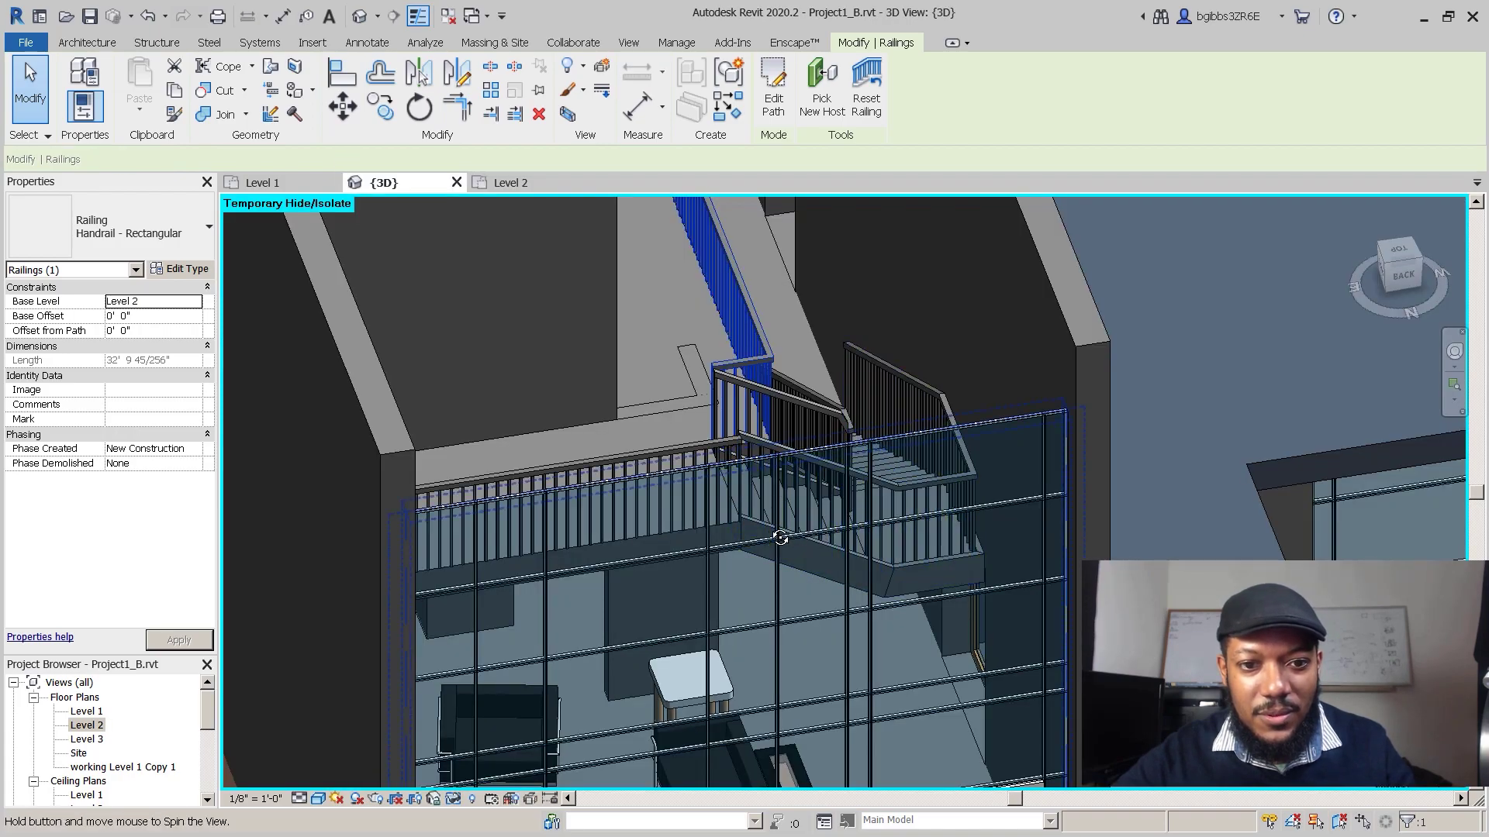
pyautogui.keyDown('shift'); pyautogui.moveTo(780, 537); pyautogui.dragTo(754, 429, button='middle'); pyautogui.keyUp('shift')
pyautogui.moveTo(963, 587); pyautogui.dragTo(1132, 760, button='middle')
pyautogui.keyDown('shift'); pyautogui.moveTo(653, 475); pyautogui.dragTo(764, 469, button='middle'); pyautogui.keyUp('shift')
pyautogui.moveTo(674, 597); pyautogui.dragTo(860, 351, button='middle')
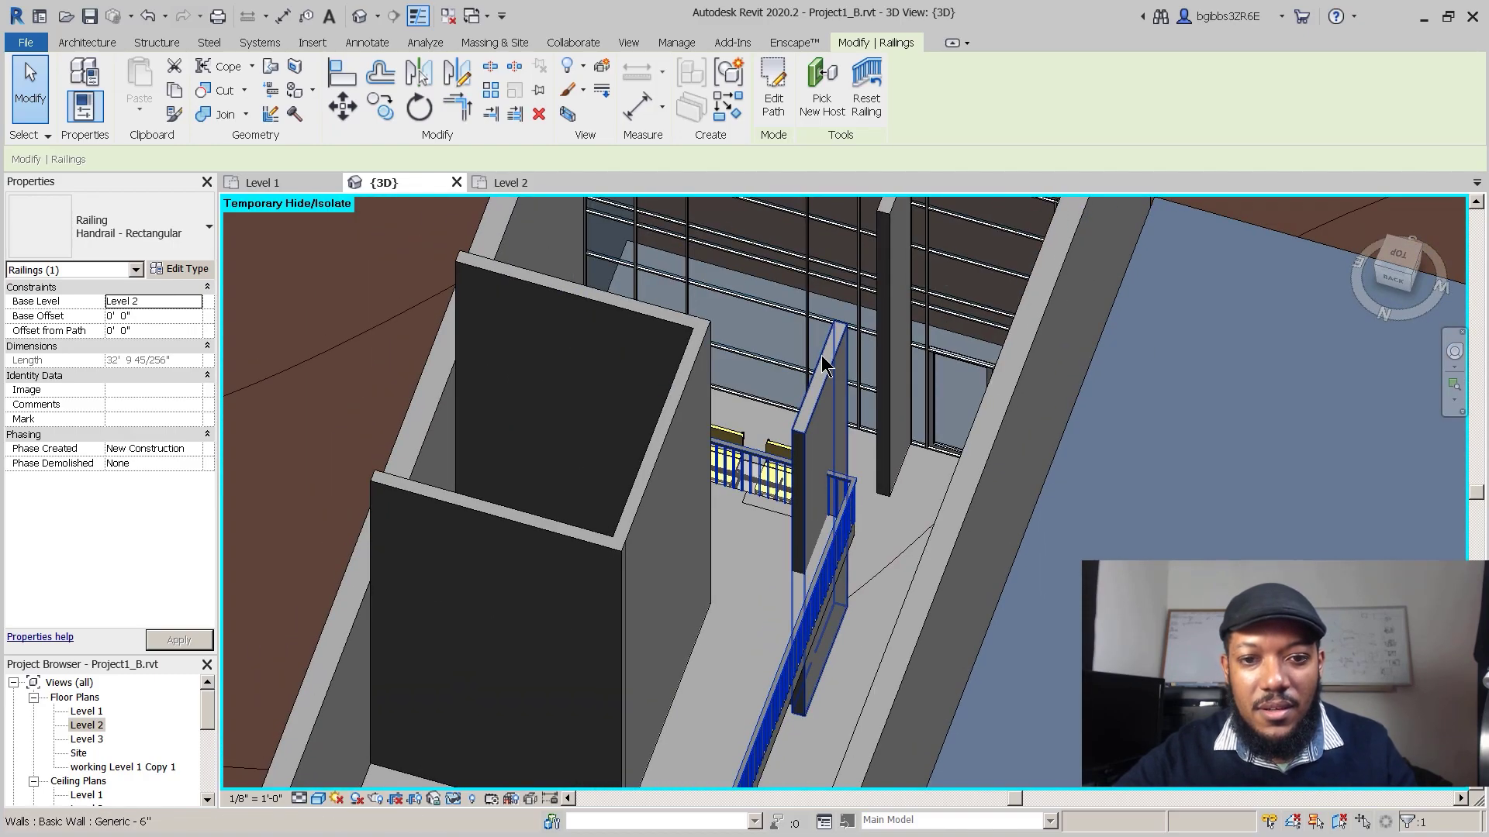
pyautogui.click(830, 349)
pyautogui.scroll(1, 860, 345)
pyautogui.click(845, 357)
pyautogui.keyDown('shift'); pyautogui.moveTo(868, 552); pyautogui.dragTo(535, 666, button='middle'); pyautogui.keyUp('shift')
pyautogui.keyDown('shift'); pyautogui.moveTo(757, 432); pyautogui.dragTo(992, 457, button='middle'); pyautogui.keyUp('shift')
pyautogui.keyDown('ctrl'); pyautogui.click(996, 512); pyautogui.keyUp('ctrl')
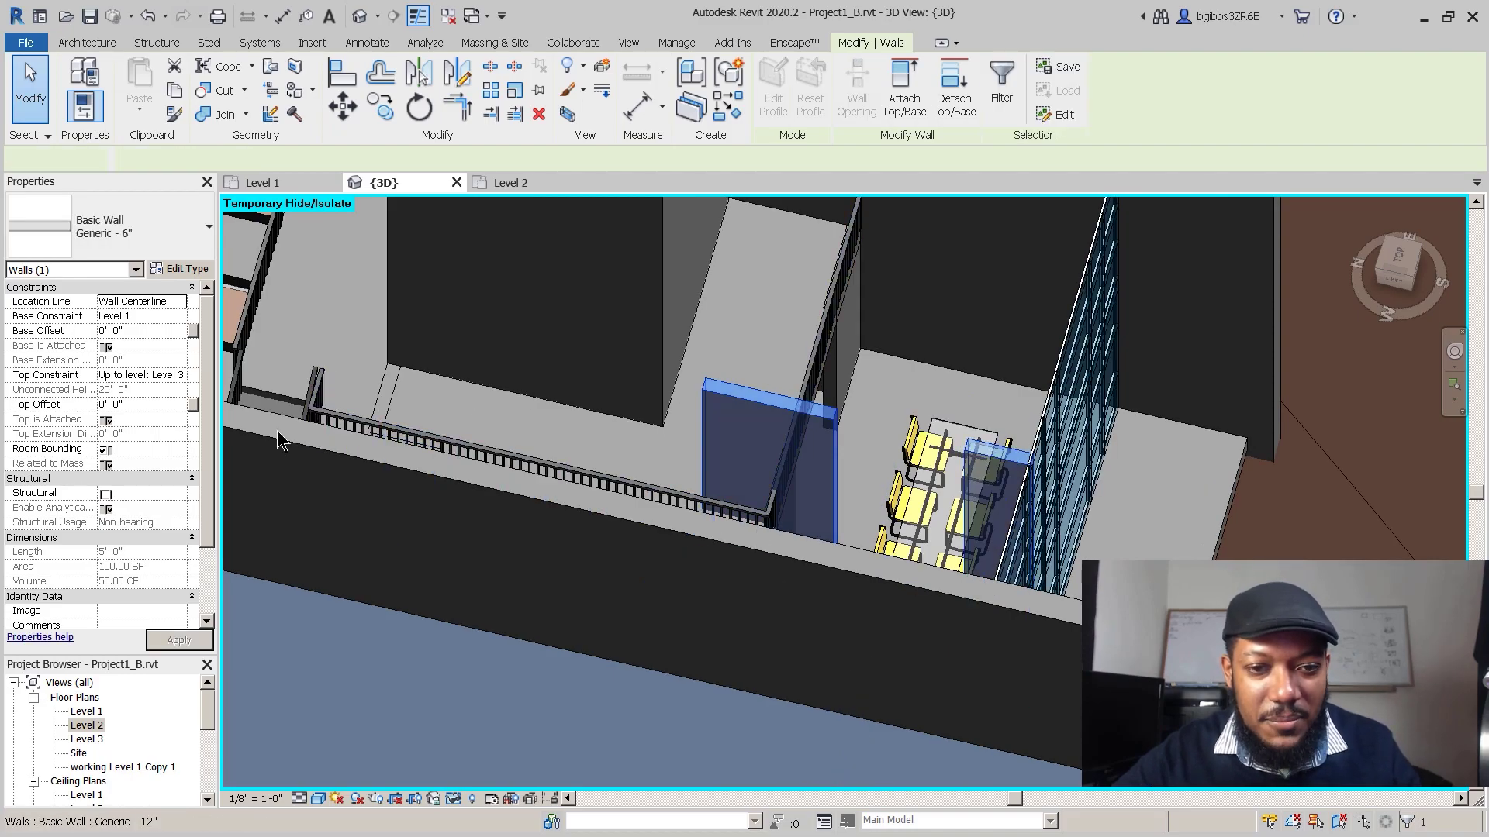
pyautogui.click(185, 374)
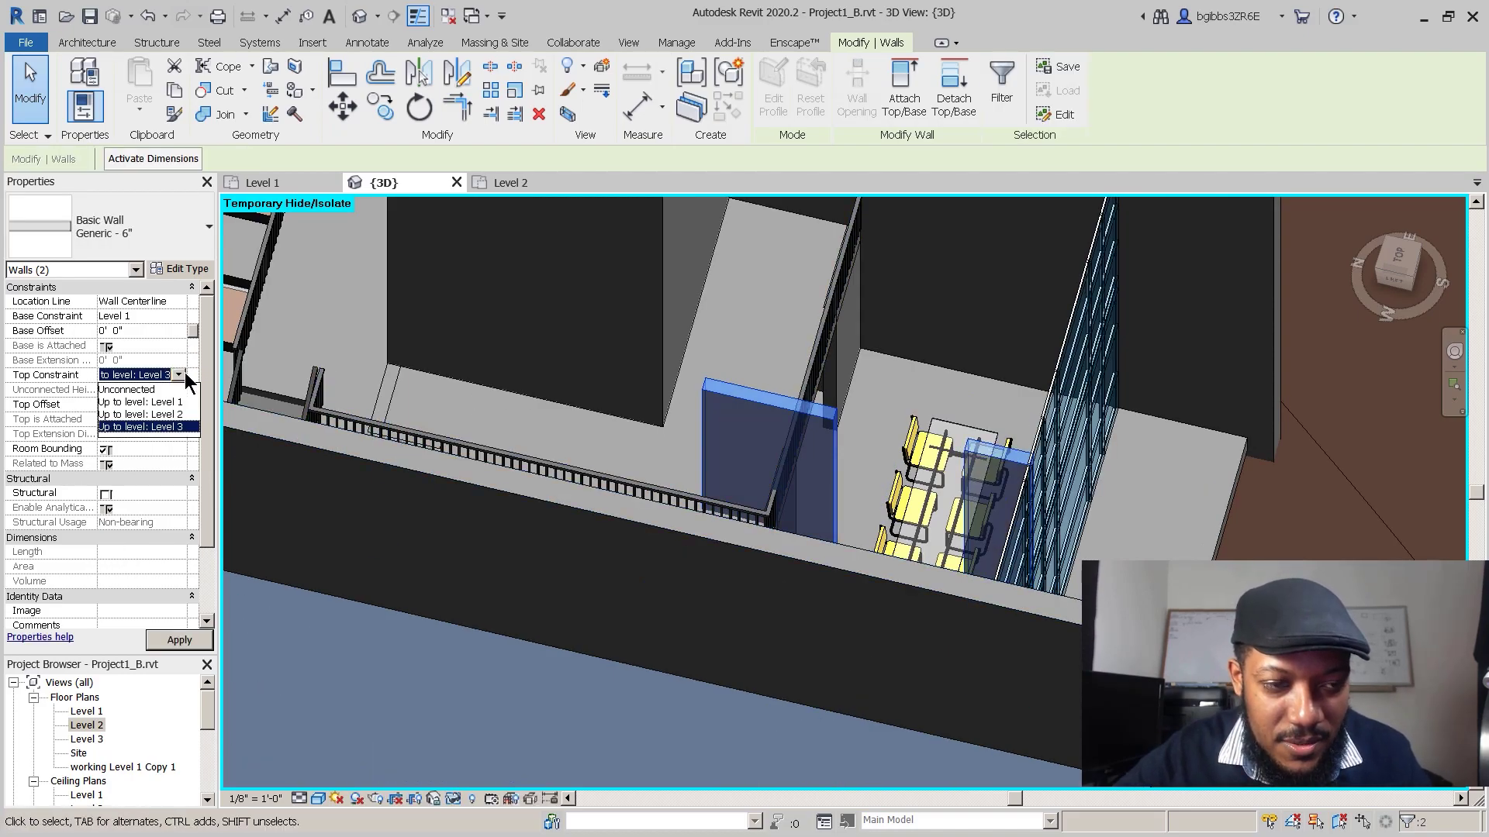
pyautogui.click(140, 417)
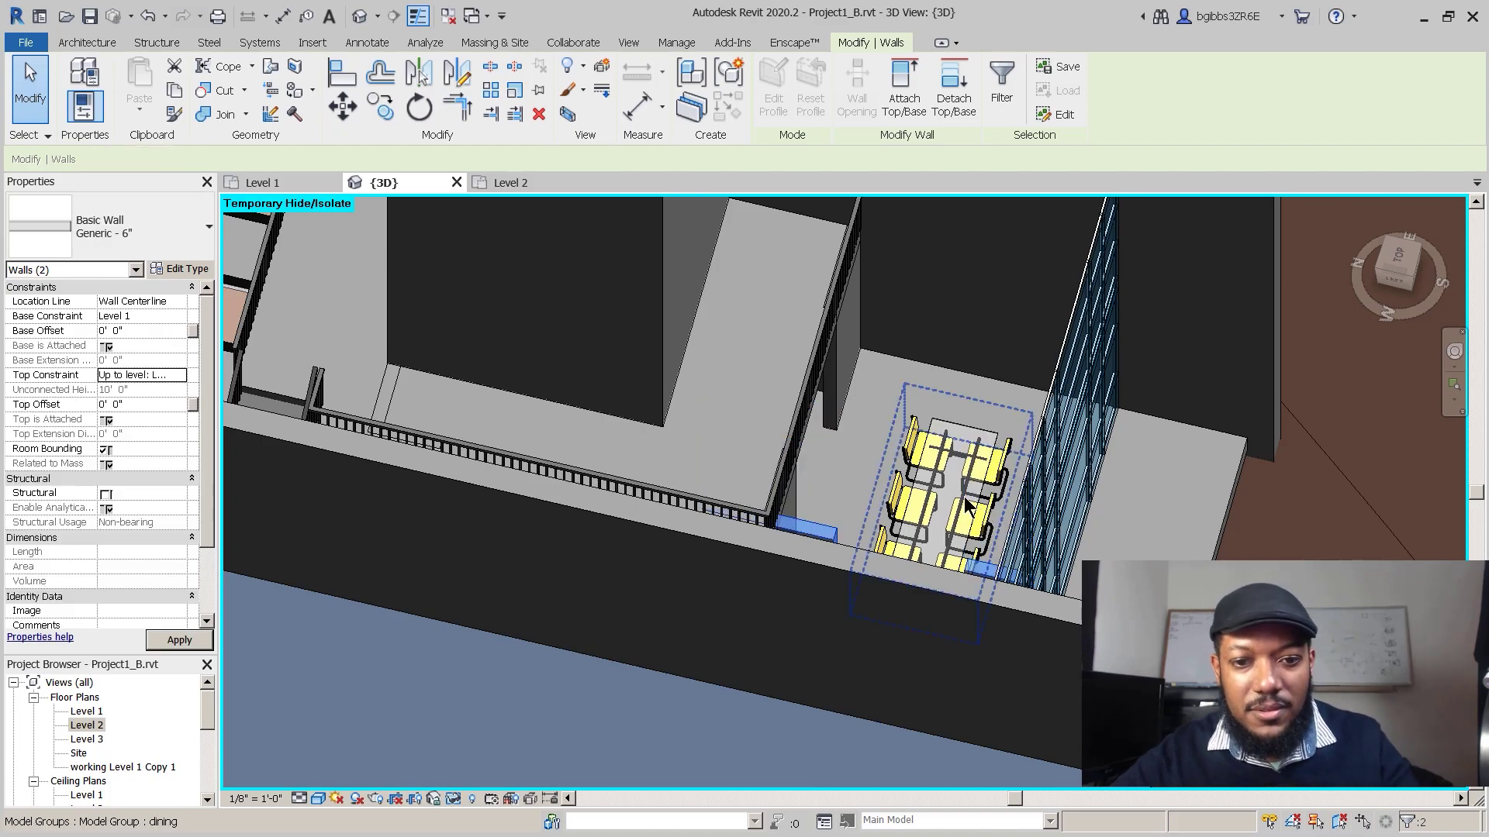
pyautogui.press('Escape')
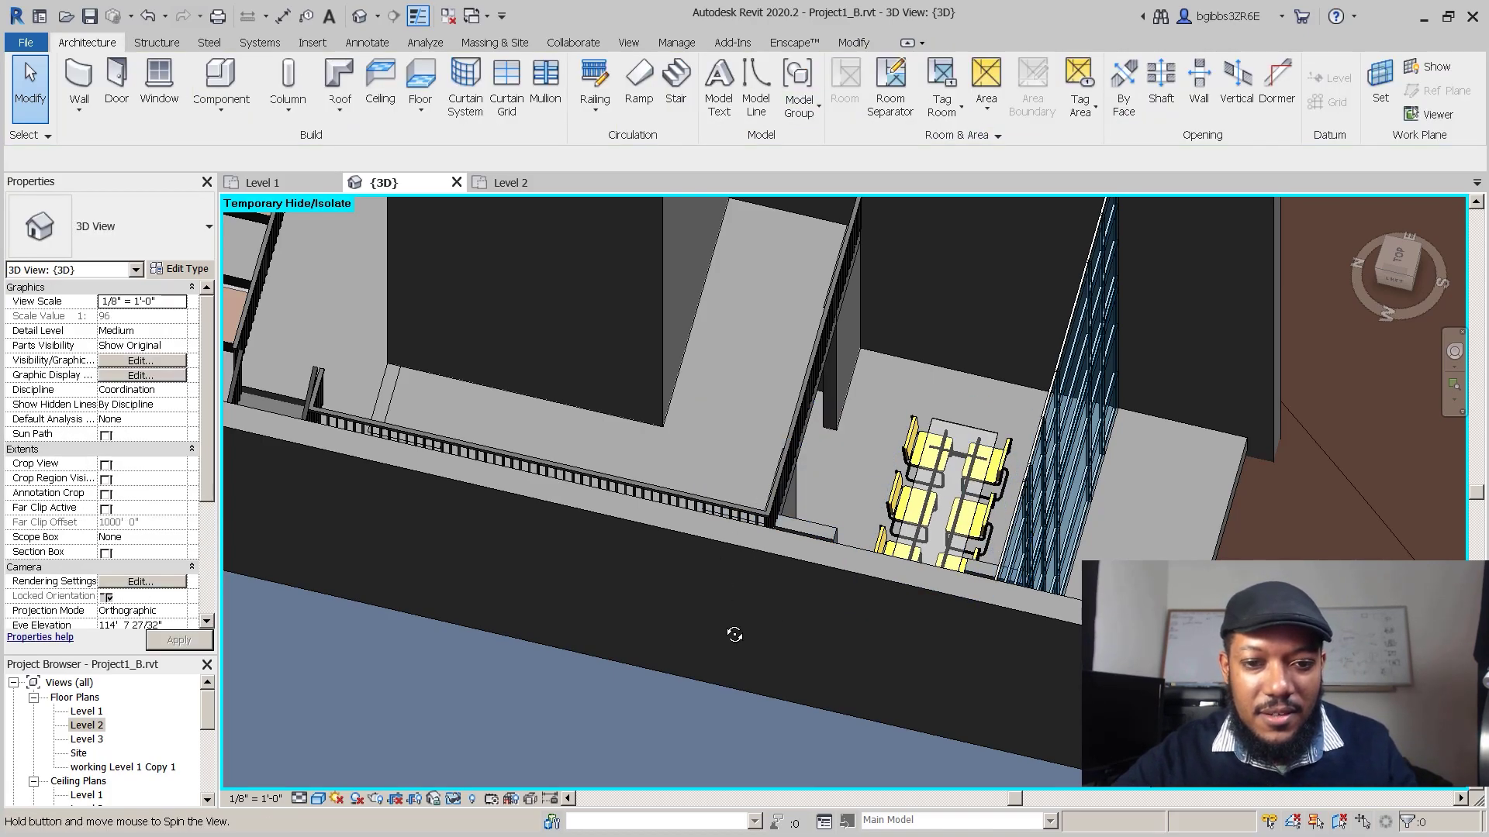
# Step: Set the top constraint of the three Generic - 6" walls enclosing the second-floor room to Level 3
pyautogui.keyDown('shift'); pyautogui.moveTo(721, 635); pyautogui.dragTo(909, 415, button='middle'); pyautogui.keyUp('shift')
pyautogui.click(416, 399)
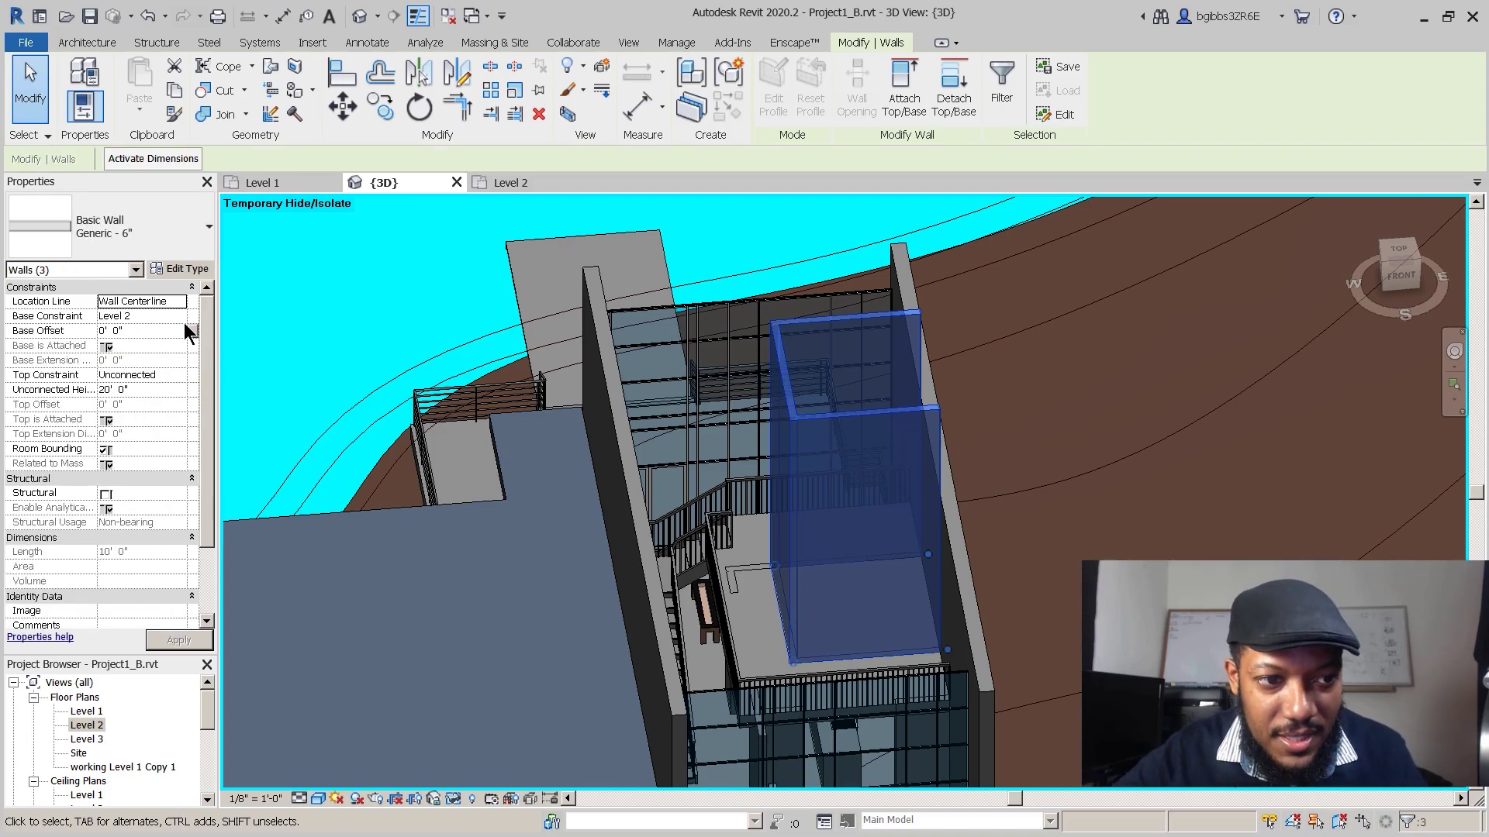
pyautogui.click(180, 375)
pyautogui.click(152, 428)
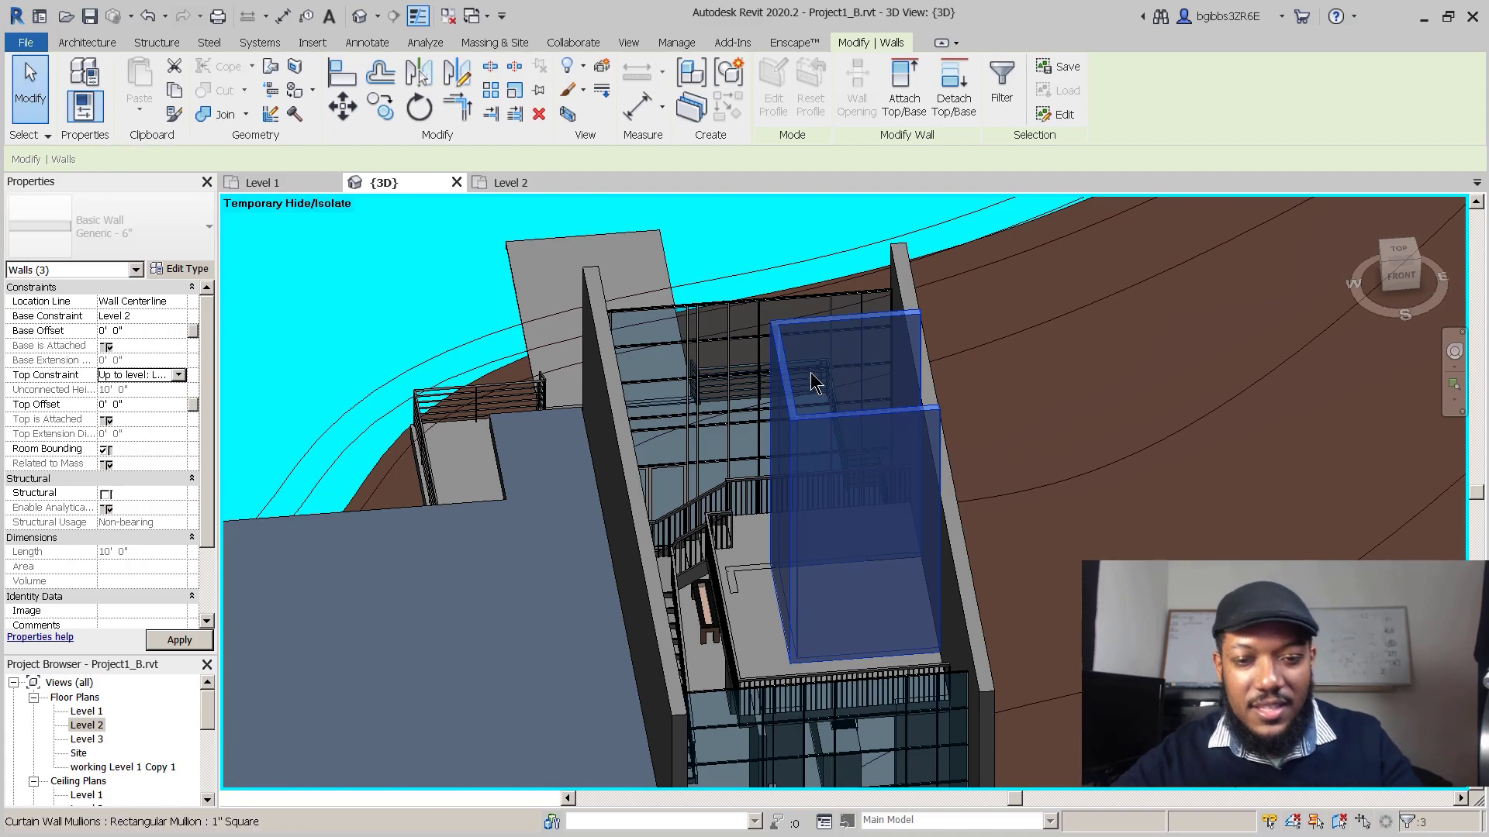
pyautogui.press('Escape')
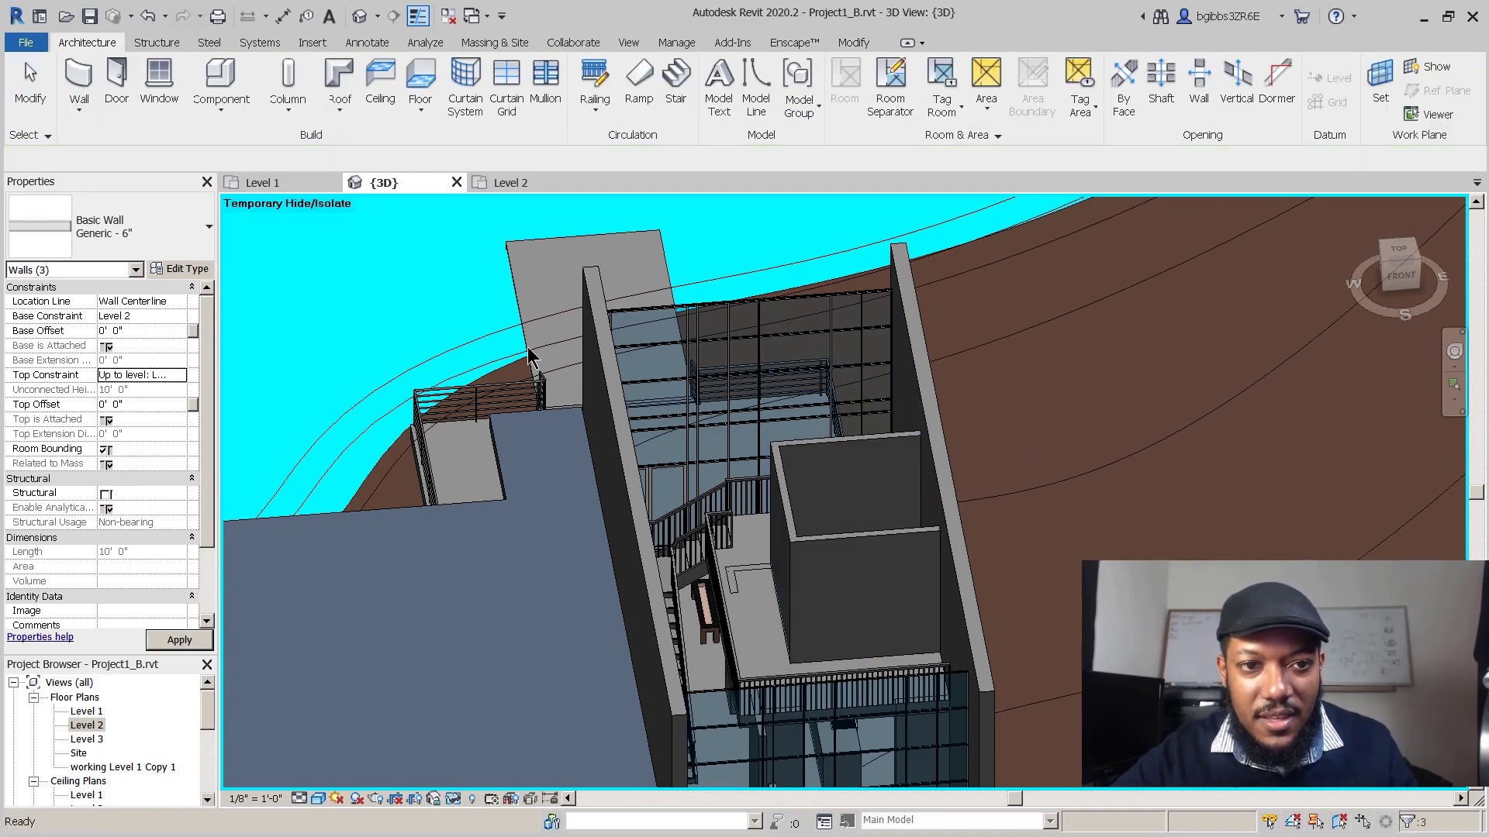
# Step: On the Level 2 plan, place a Single-Flush 30" x 84" door in the room wall facing the stair, swinging into the room
pyautogui.click(512, 184)
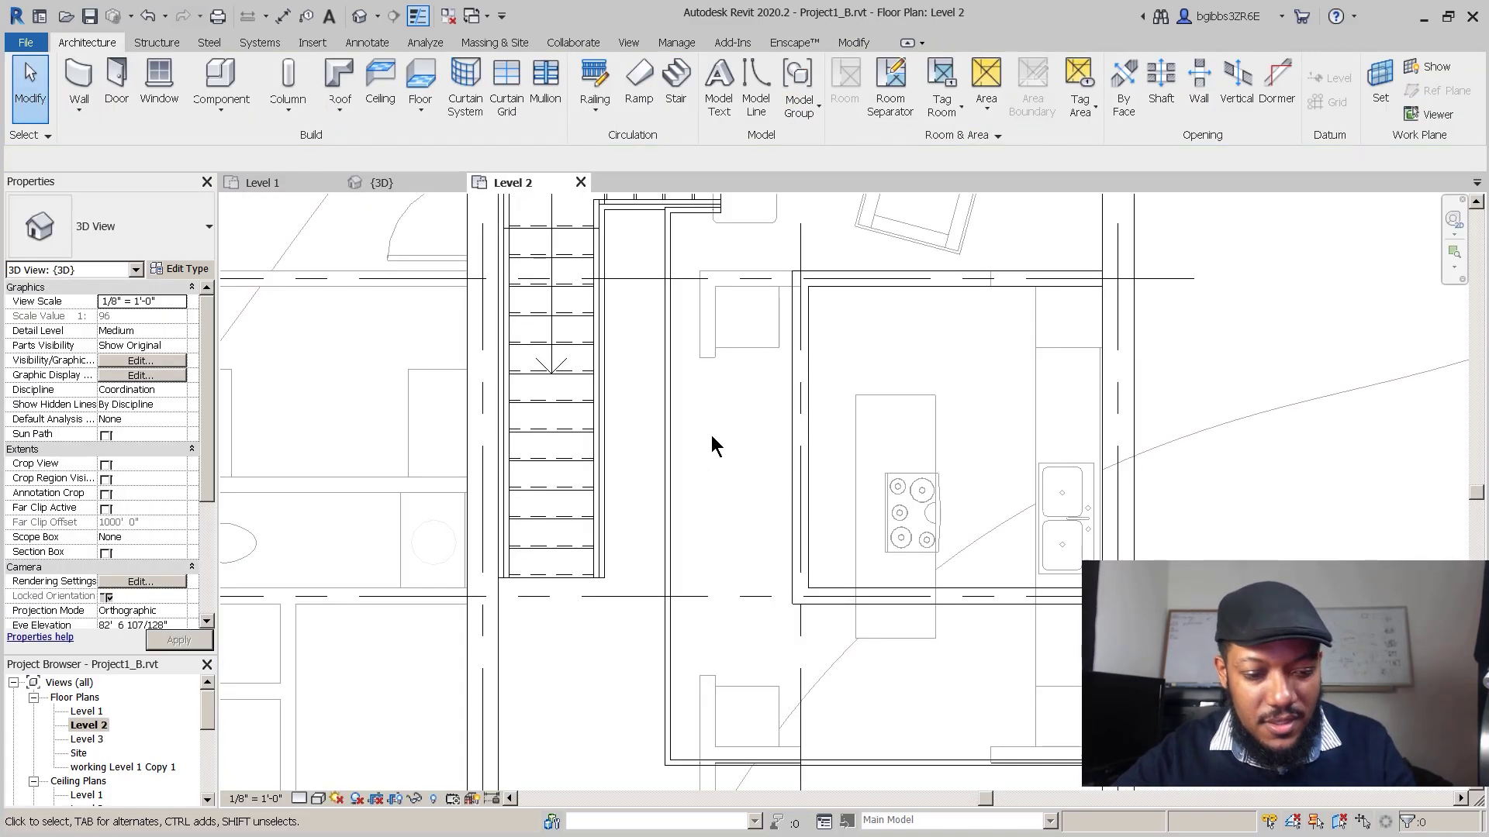
pyautogui.press('d')
pyautogui.press('r')
pyautogui.press('d')
pyautogui.press('r')
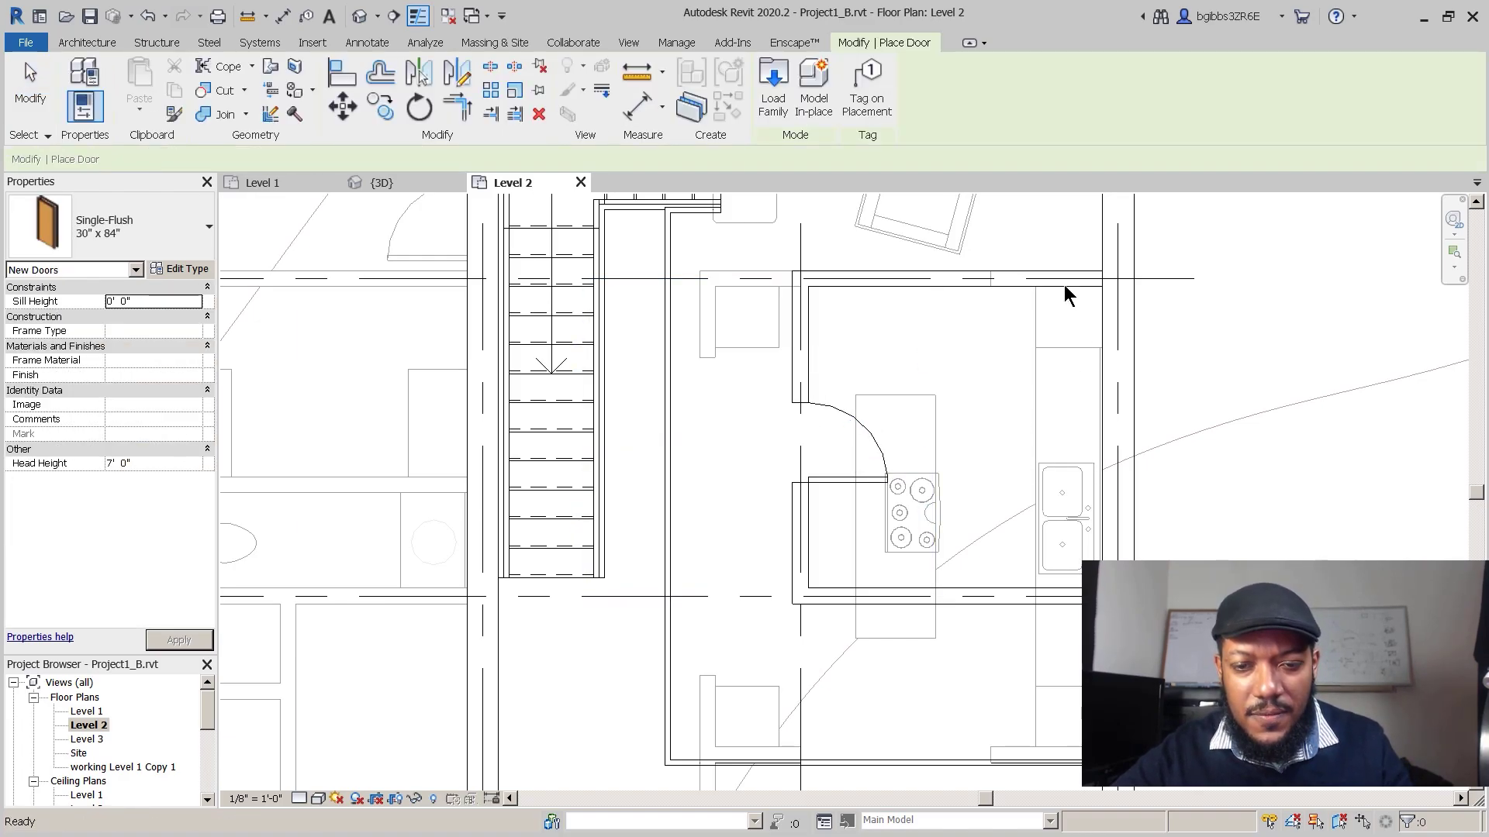
pyautogui.scroll(-2, 917, 509)
pyautogui.press('Escape')
pyautogui.moveTo(997, 475); pyautogui.dragTo(976, 572, button='middle')
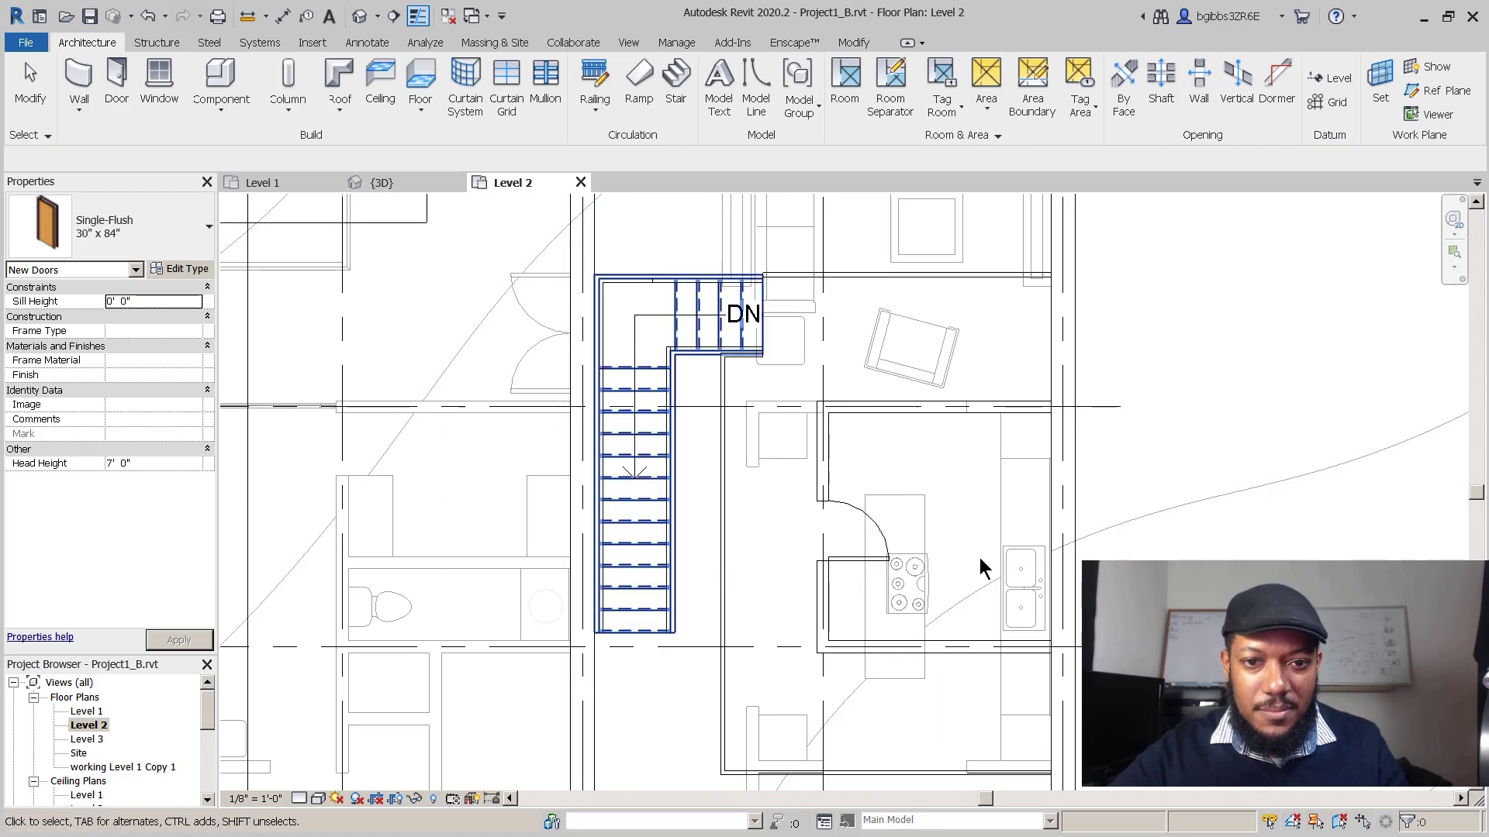
pyautogui.press('Escape')
pyautogui.moveTo(724, 571); pyautogui.dragTo(703, 552, button='middle')
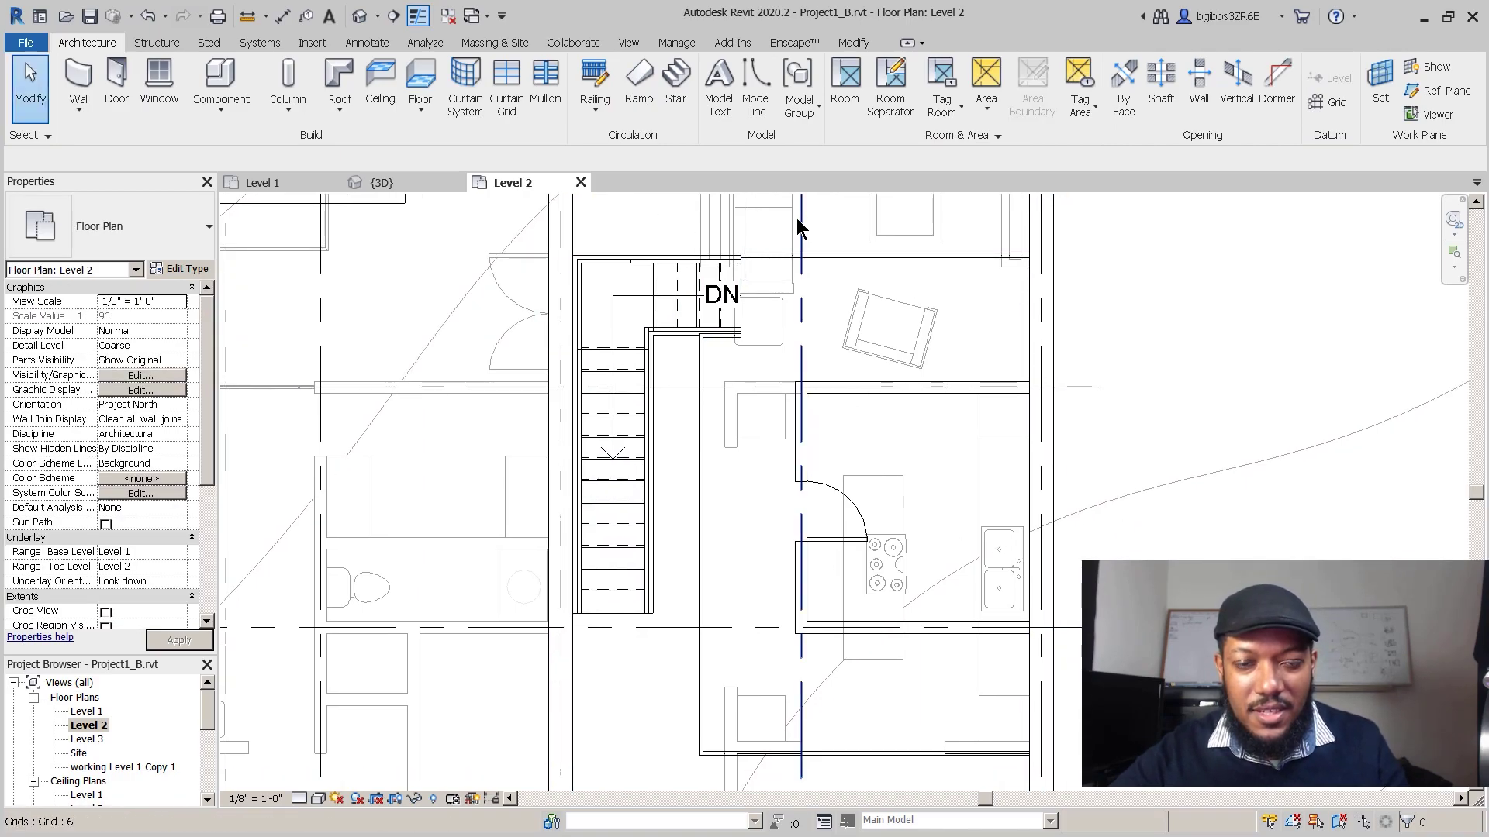
pyautogui.scroll(2, 599, 202)
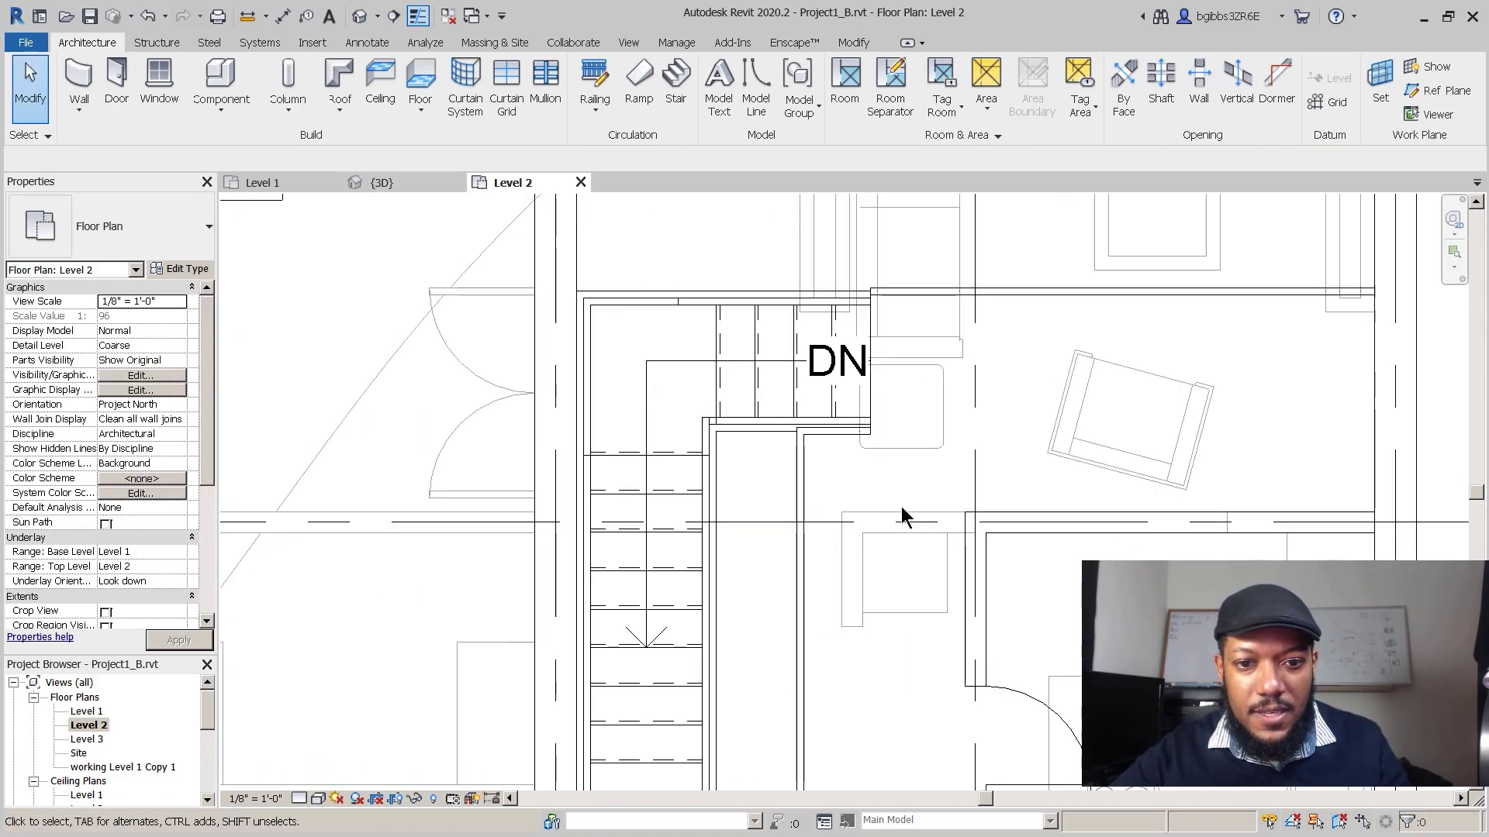
pyautogui.scroll(-4, 914, 504)
pyautogui.moveTo(935, 439); pyautogui.dragTo(973, 462, button='middle')
pyautogui.scroll(-2, 1011, 494)
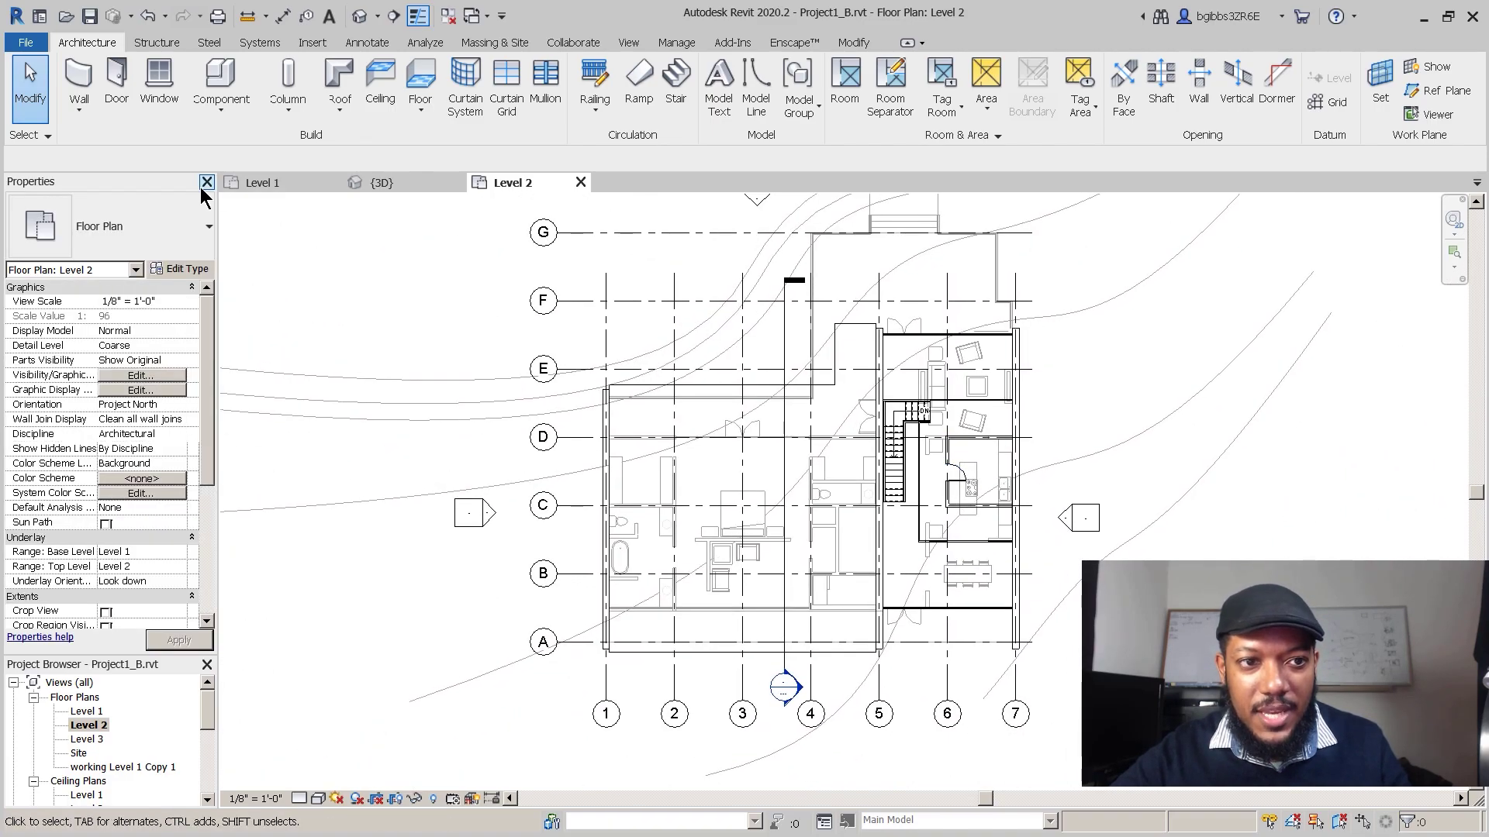
pyautogui.click(292, 185)
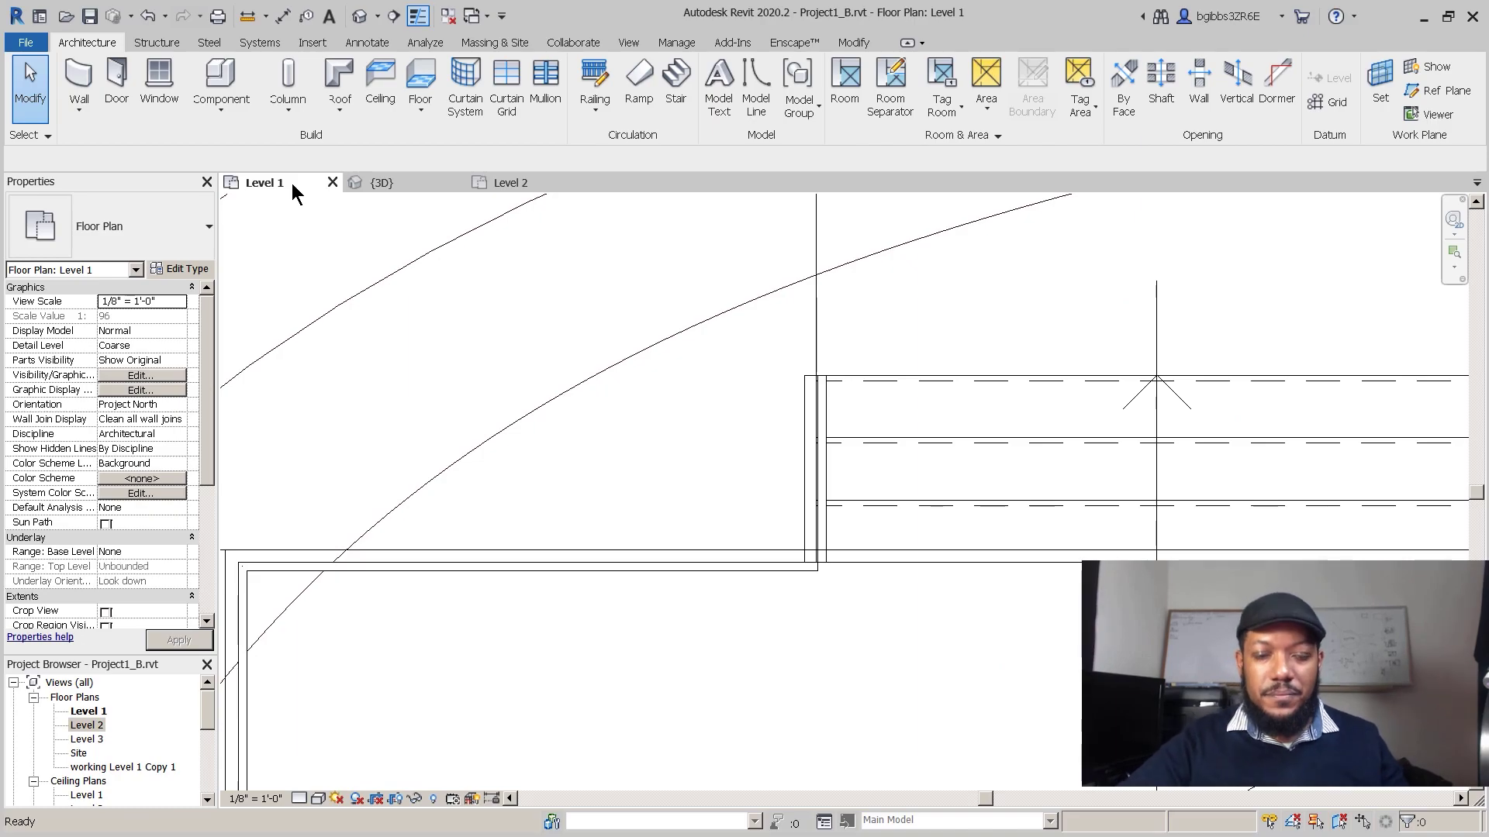
pyautogui.click(538, 192)
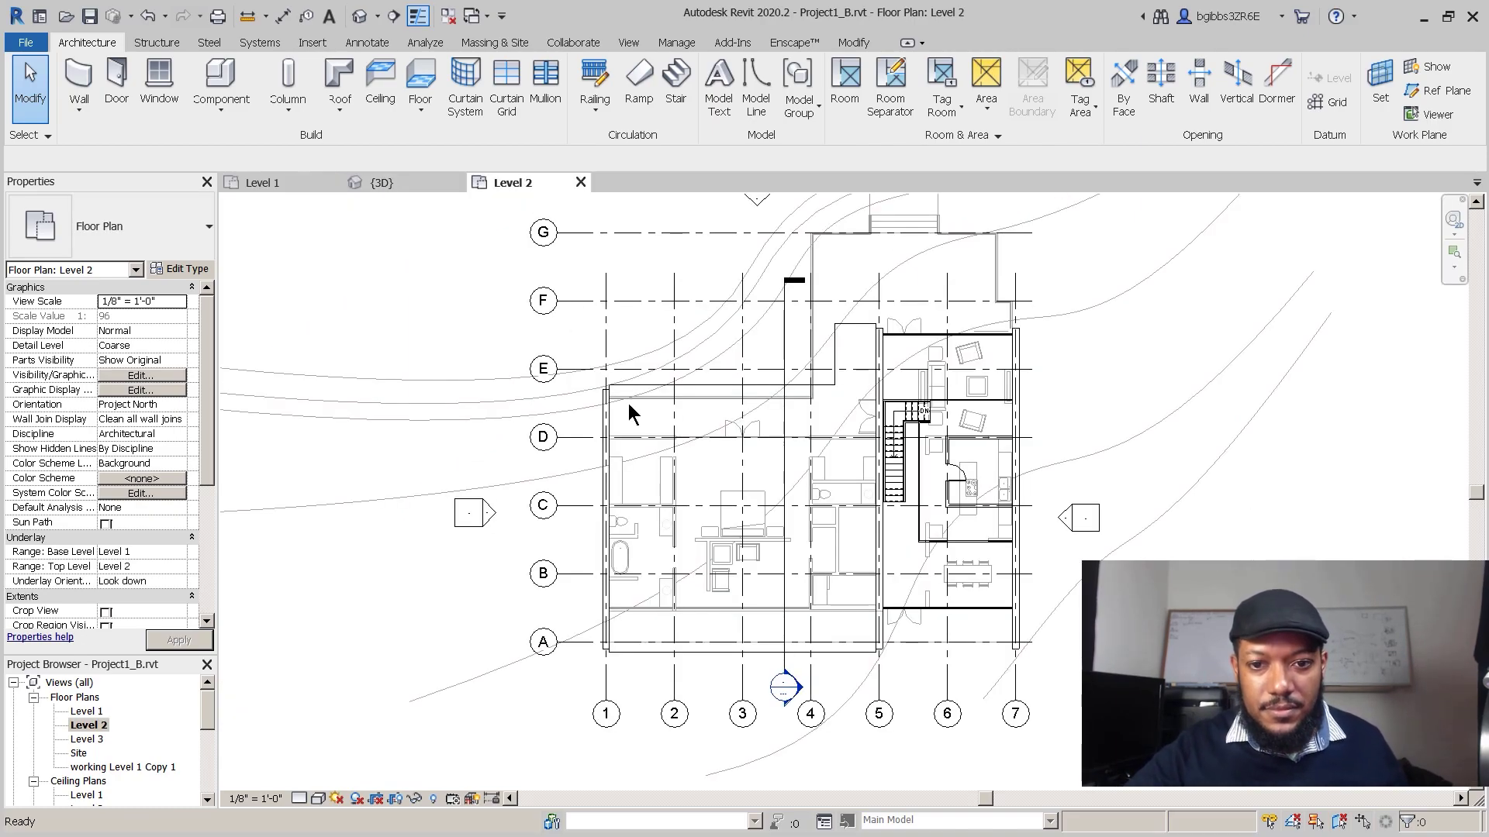
pyautogui.moveTo(954, 426); pyautogui.dragTo(949, 465, button='middle')
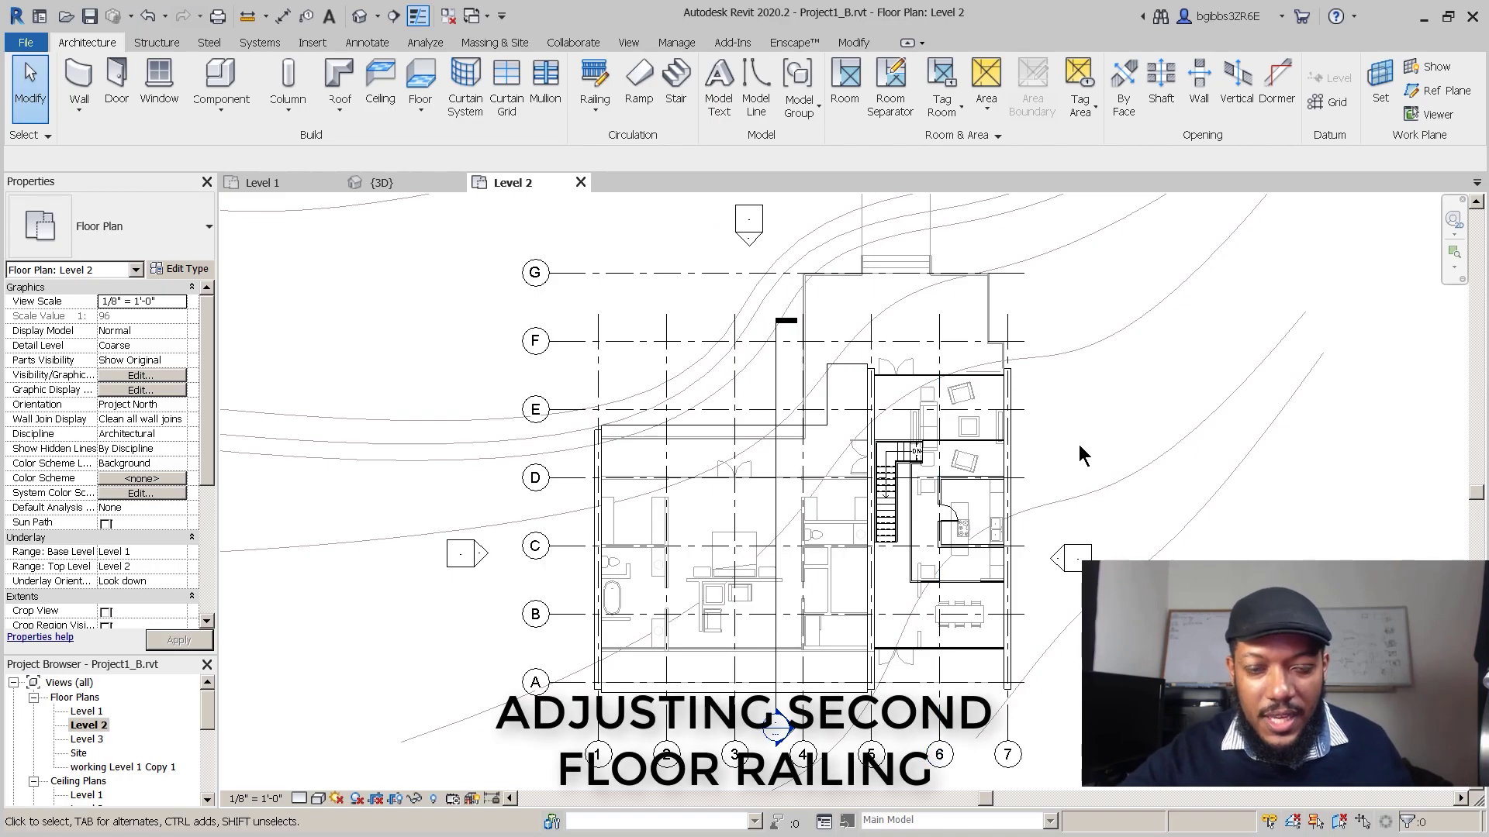